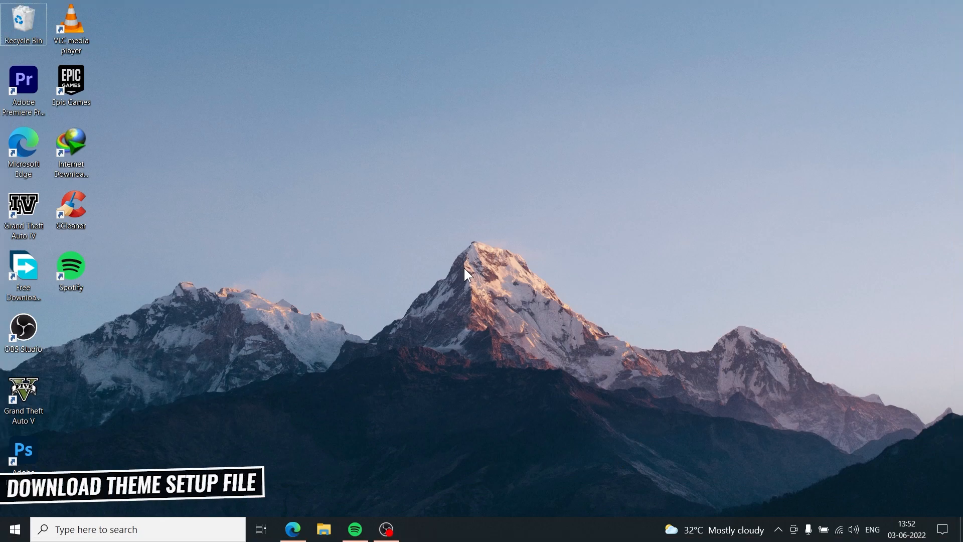
- Switch to Edge and download the Theme Setup File, Desktop Look Awesome #11.zip, from the theme page's MEGA link, closing the download page
click(300, 527)
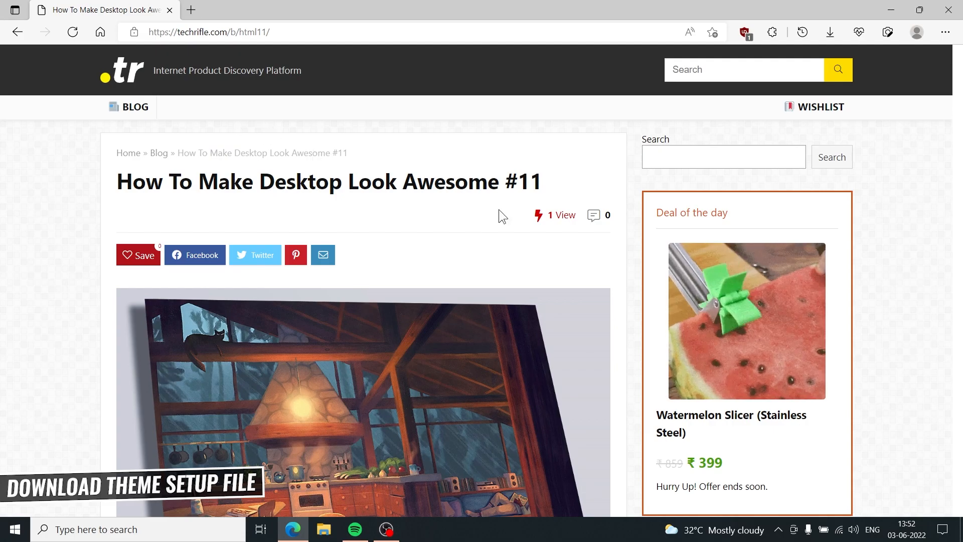
drag(959, 114, 960, 258)
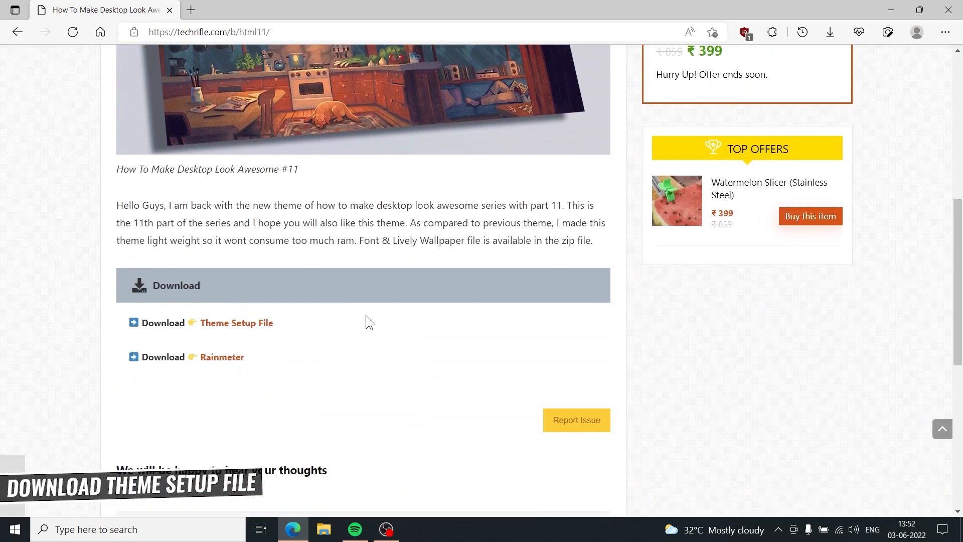
click(232, 324)
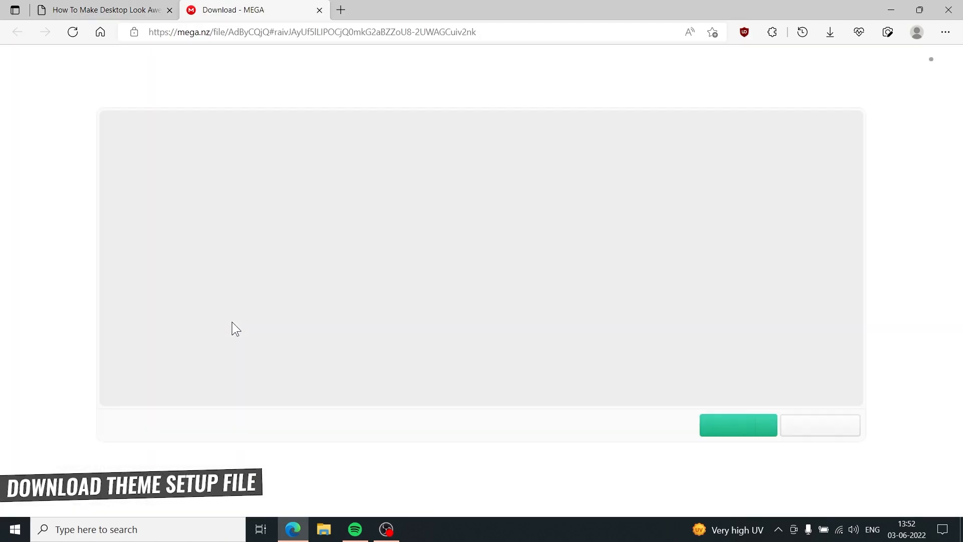
click(707, 432)
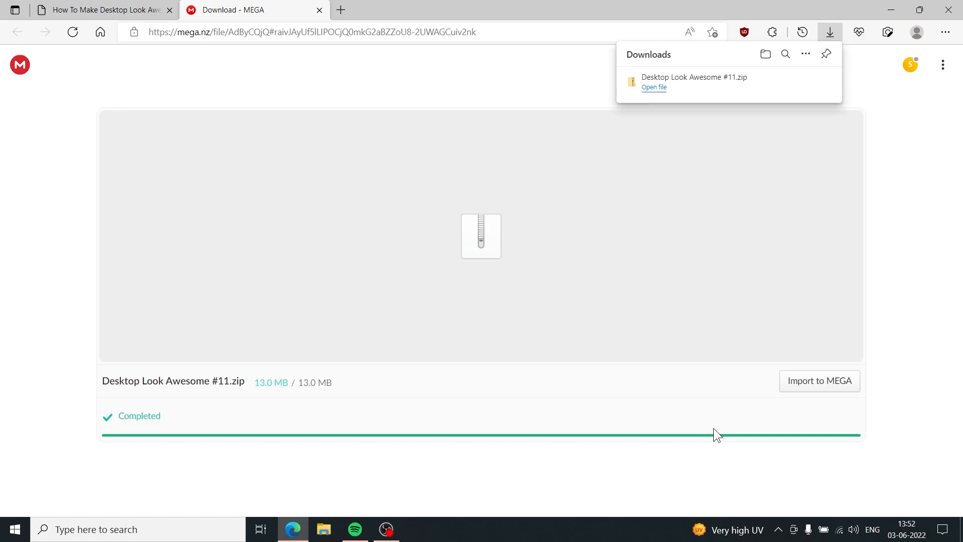
click(319, 10)
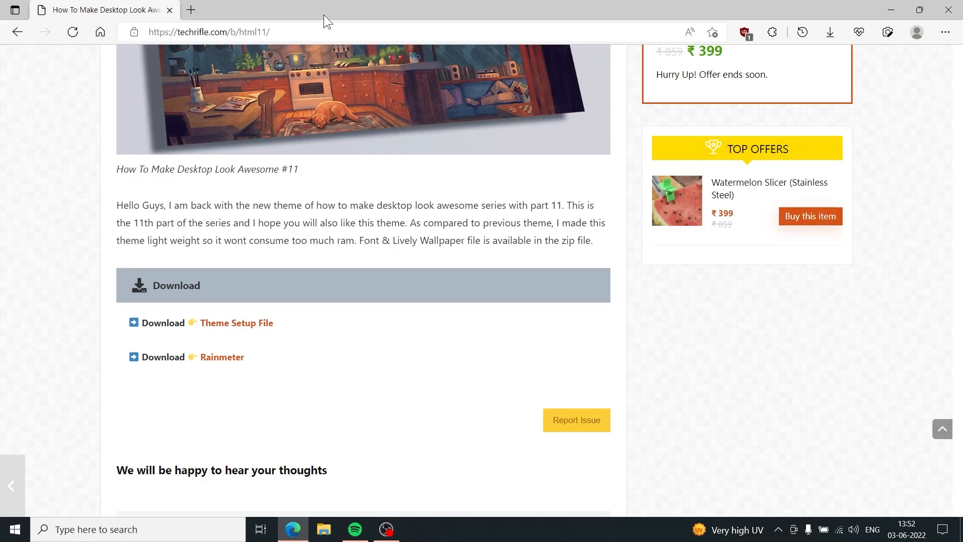
- Download the Rainmeter 4.5.13 installer through the theme page's Rainmeter link, show it in its folder and close the browser
click(206, 367)
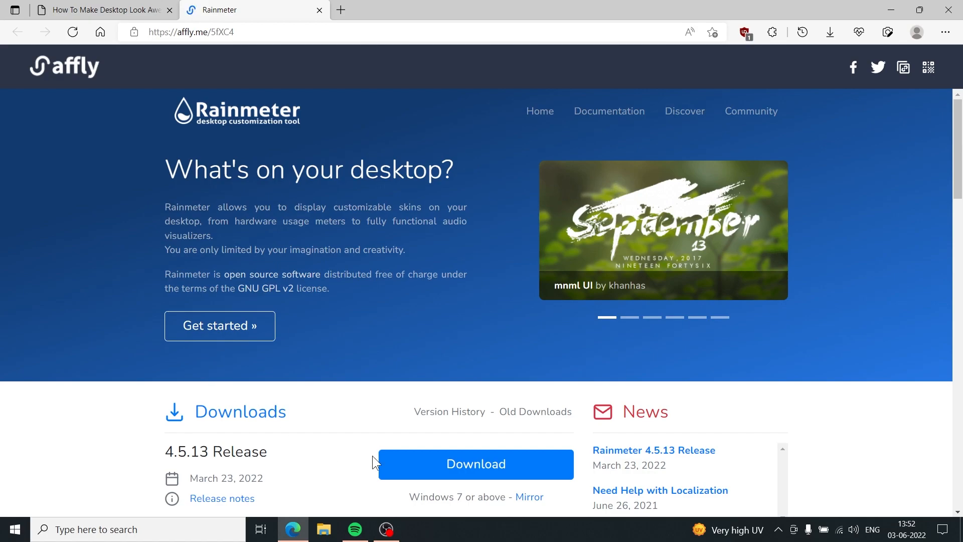
click(517, 461)
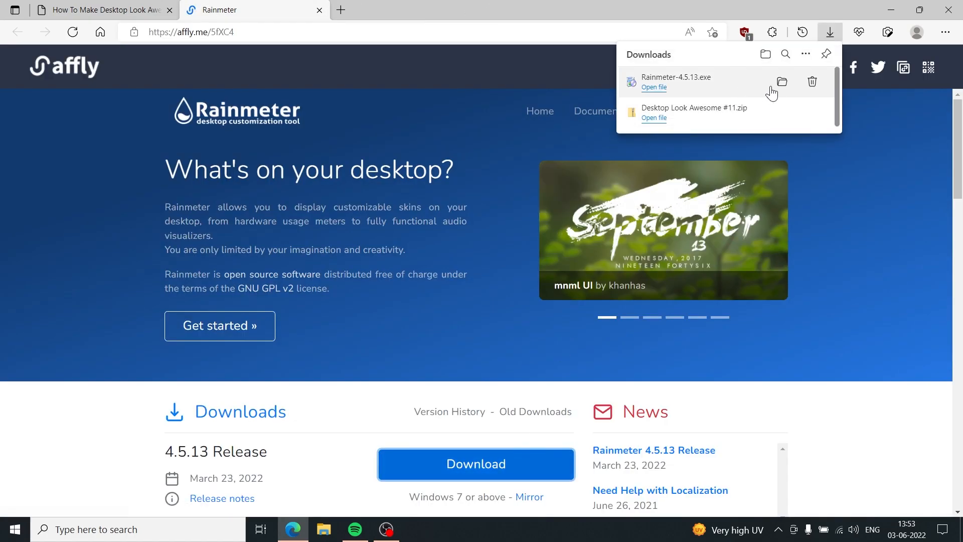
click(782, 82)
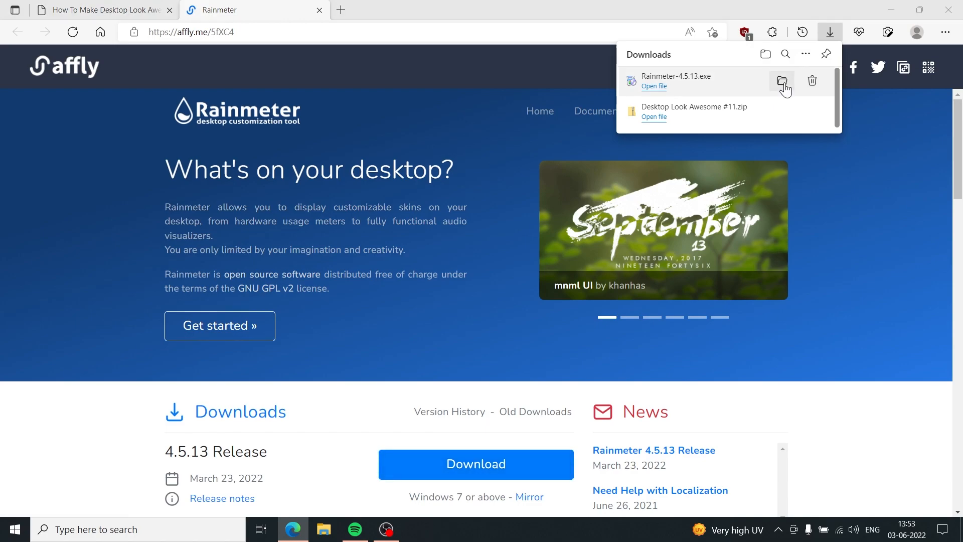
click(948, 11)
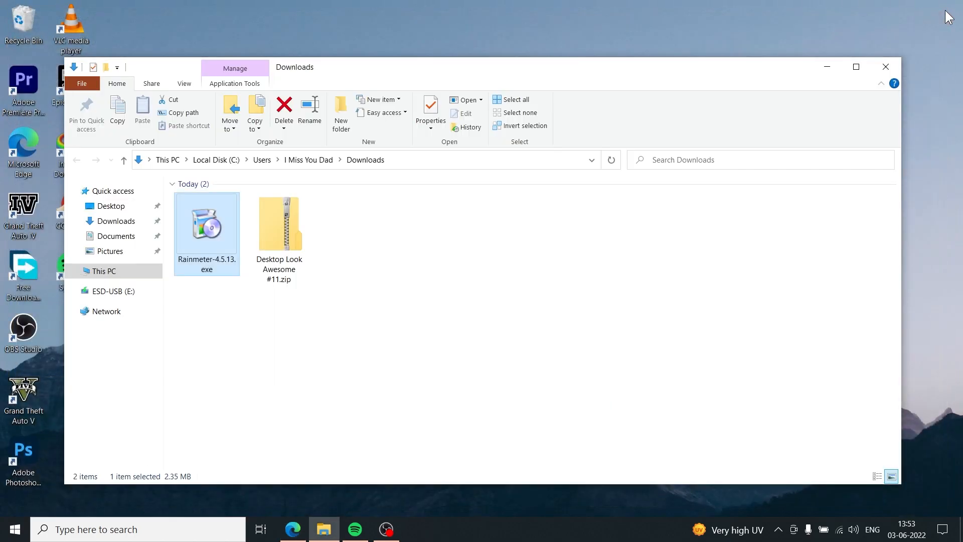
- Extract Desktop Look Awesome #11.zip into the Downloads folder with 7-Zip and open the extracted Theme Setup folder
right_click(287, 224)
mouse_move(319, 275)
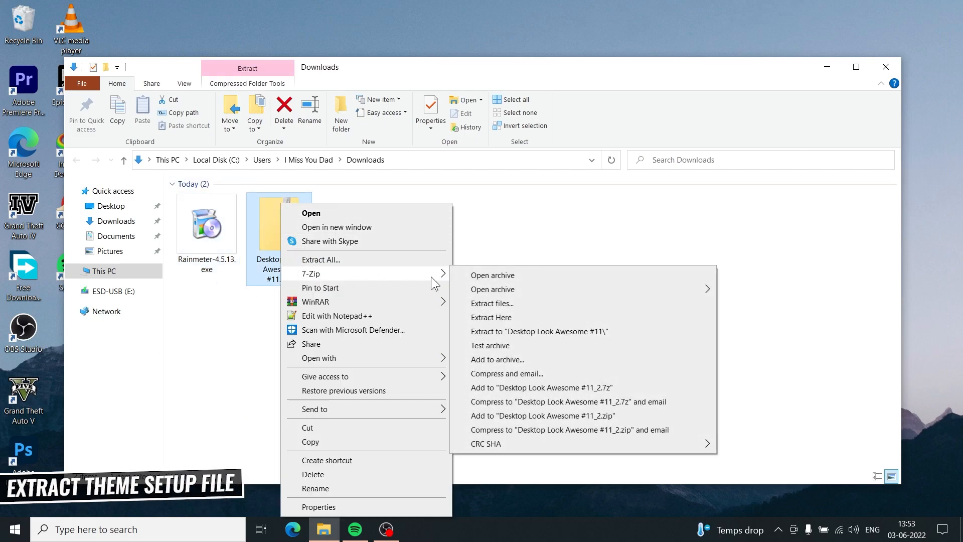
click(478, 318)
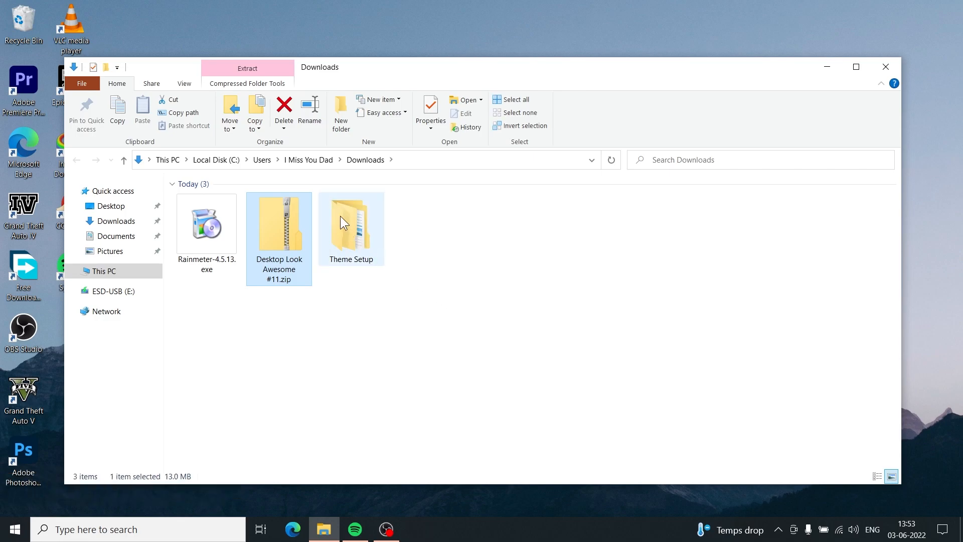
click(348, 230)
right_click(348, 228)
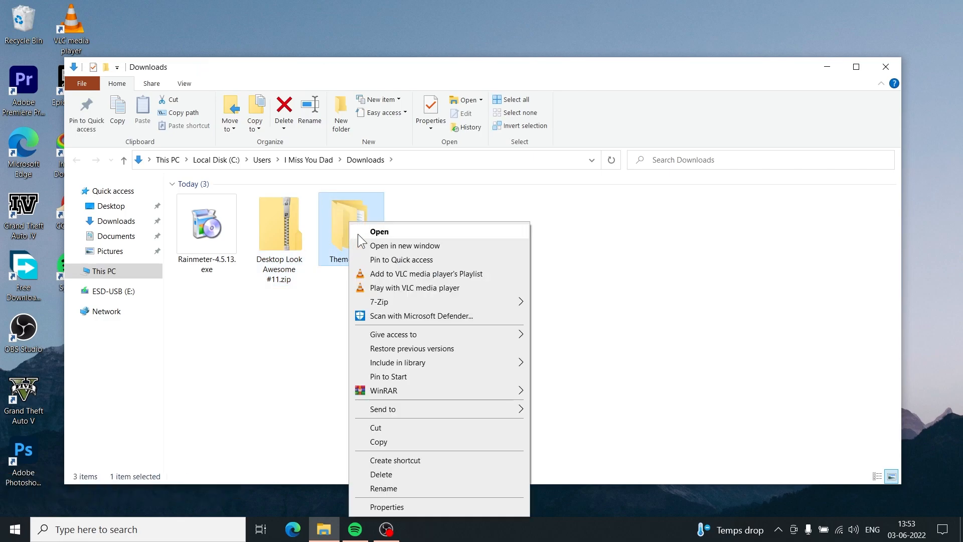
click(358, 234)
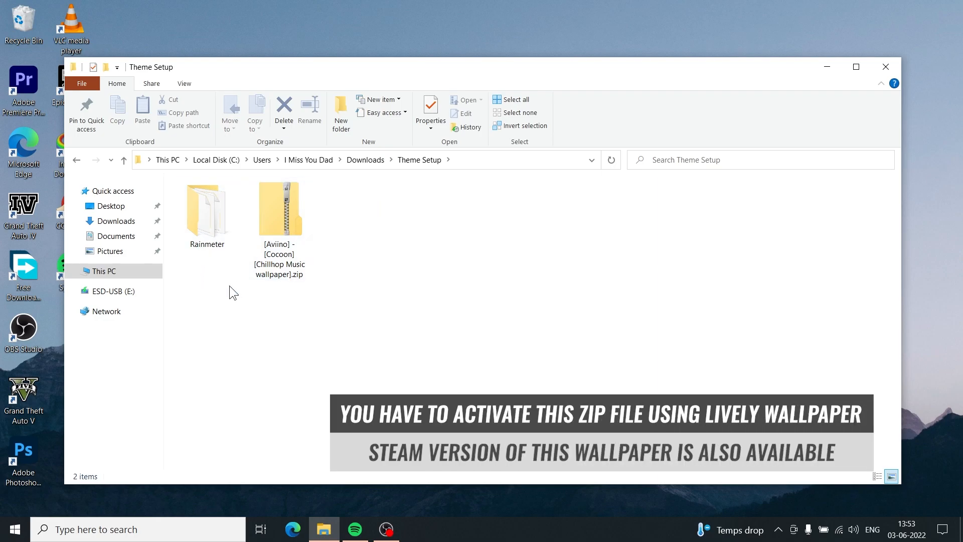
click(284, 272)
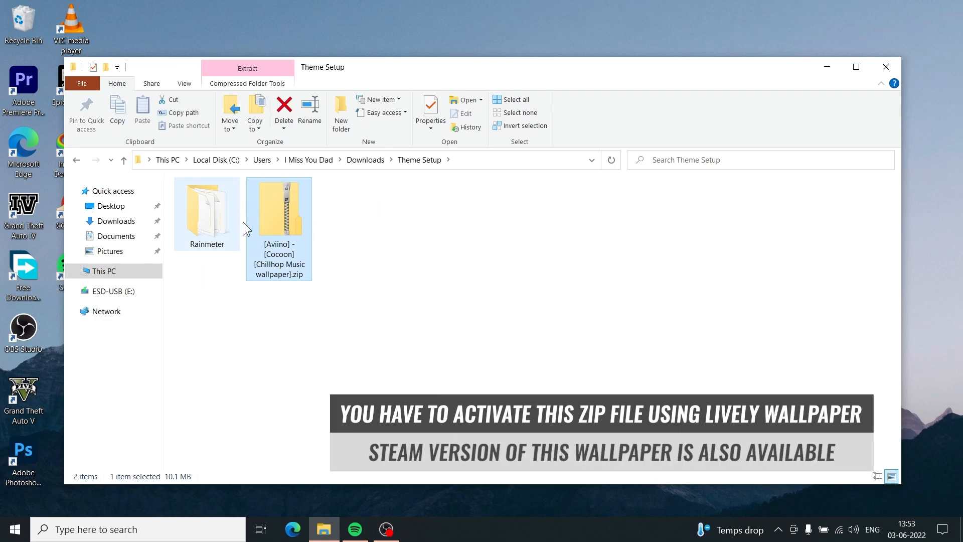
- Switch to Microsoft Store, search for "lively" and open the Lively Wallpaper app page
click(15, 531)
click(246, 326)
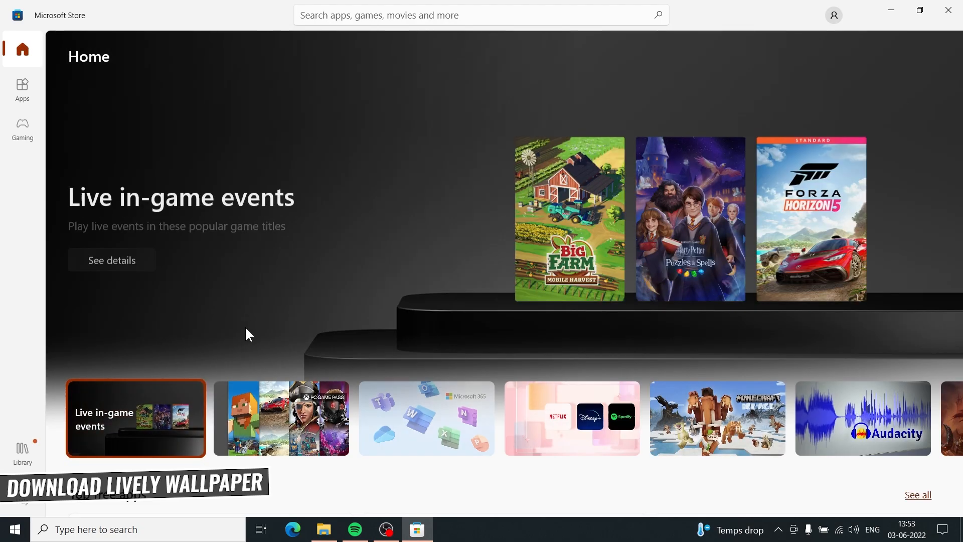
click(425, 17)
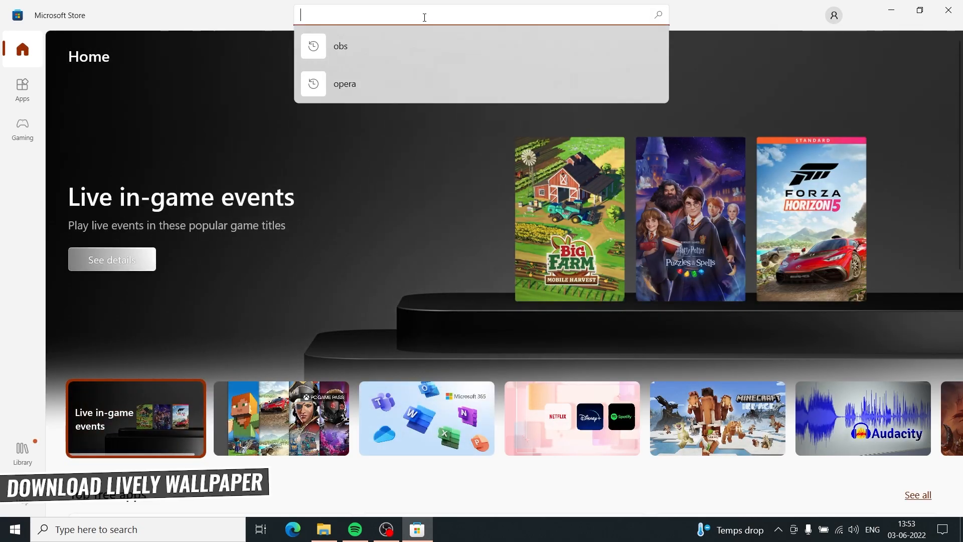
text(lively)
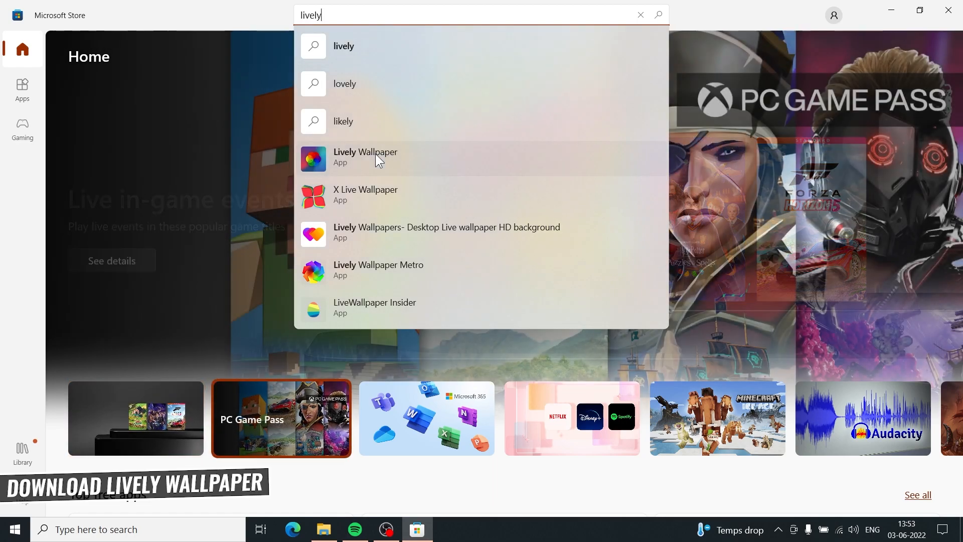
click(376, 154)
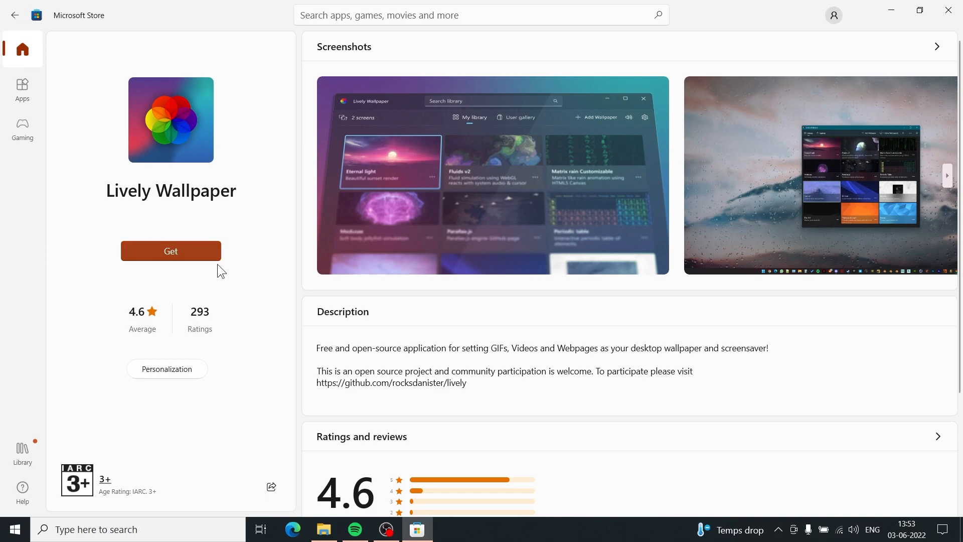
- Install and launch Lively Wallpaper, closing the Microsoft Store
click(170, 250)
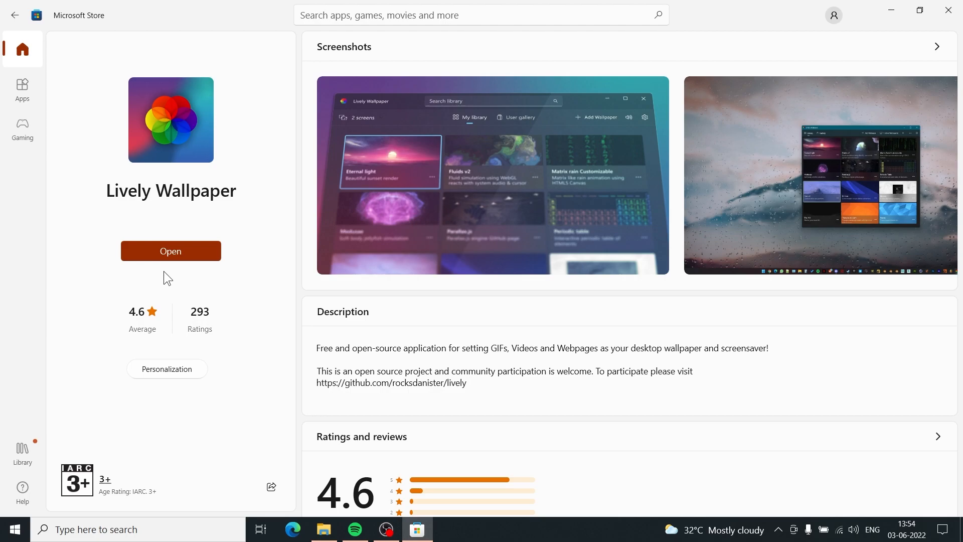
click(155, 252)
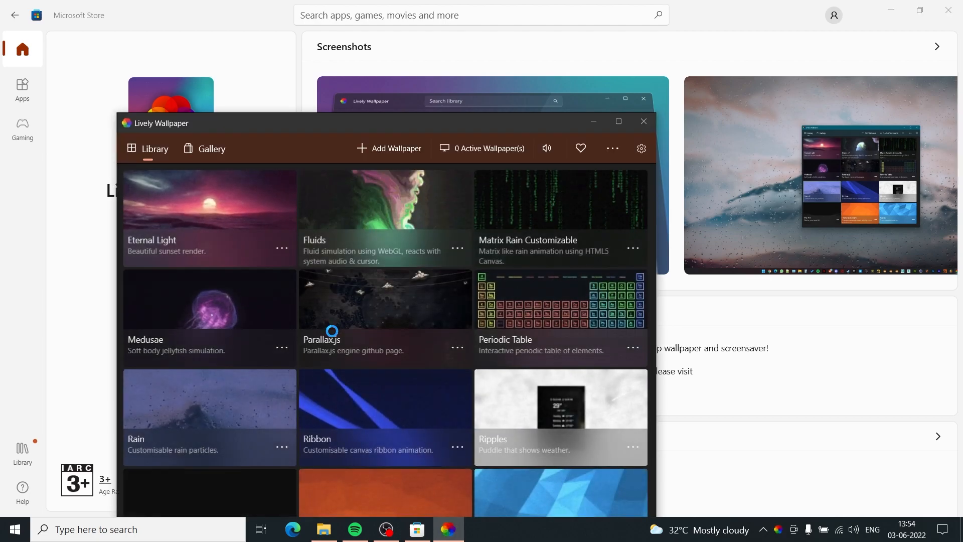
click(948, 10)
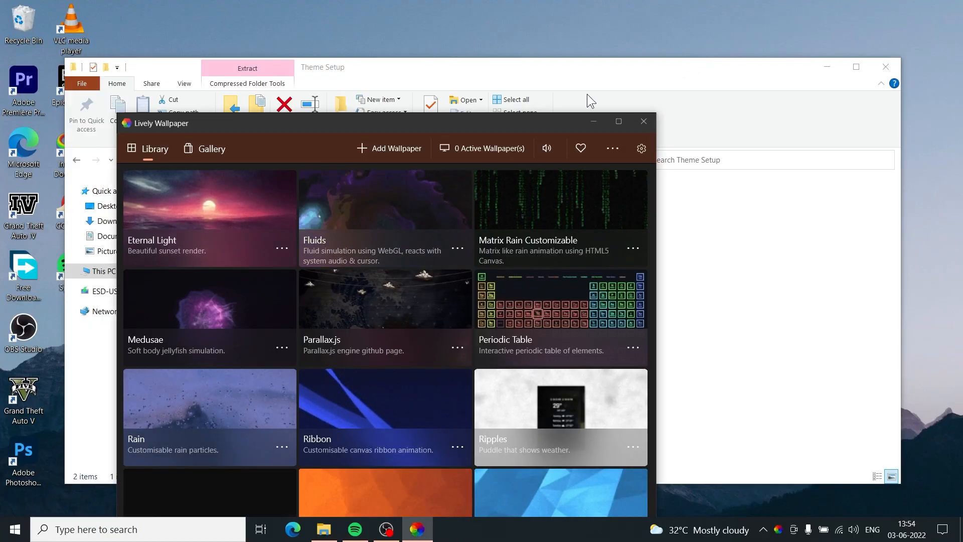
- Import the [Aviino] - [Cocoon] [Chillhop Music wallpaper].zip from the Theme Setup folder into the Lively Wallpaper library and apply it as desktop wallpaper
drag(497, 130, 794, 66)
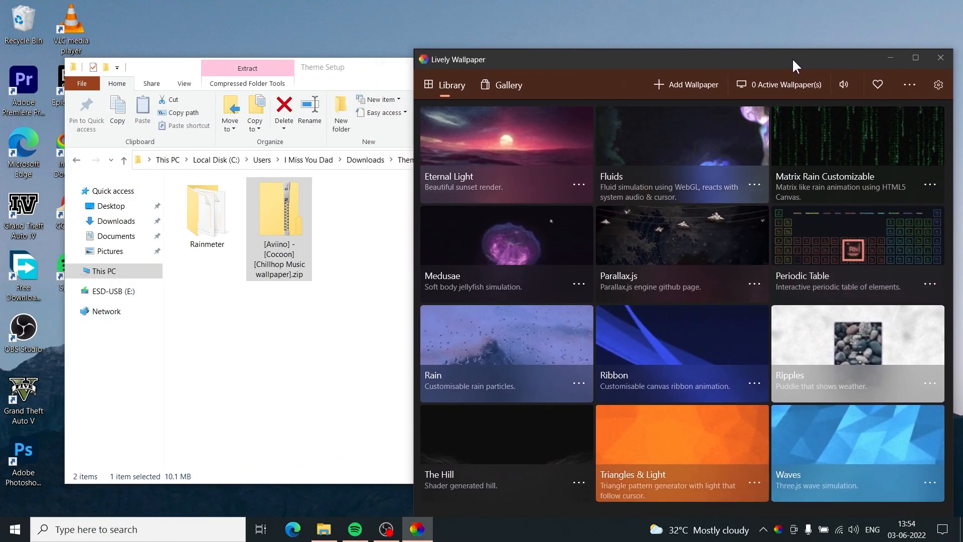
drag(281, 69, 212, 66)
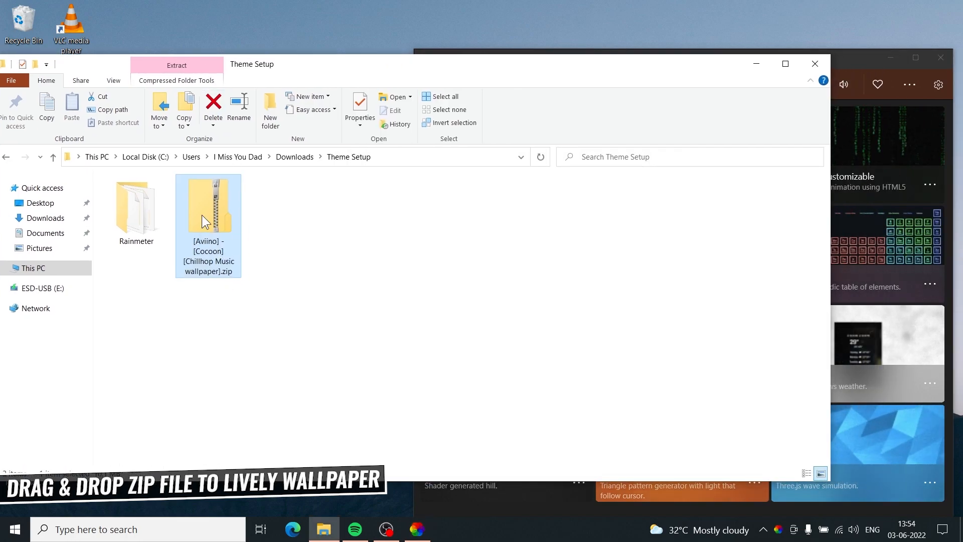
click(717, 50)
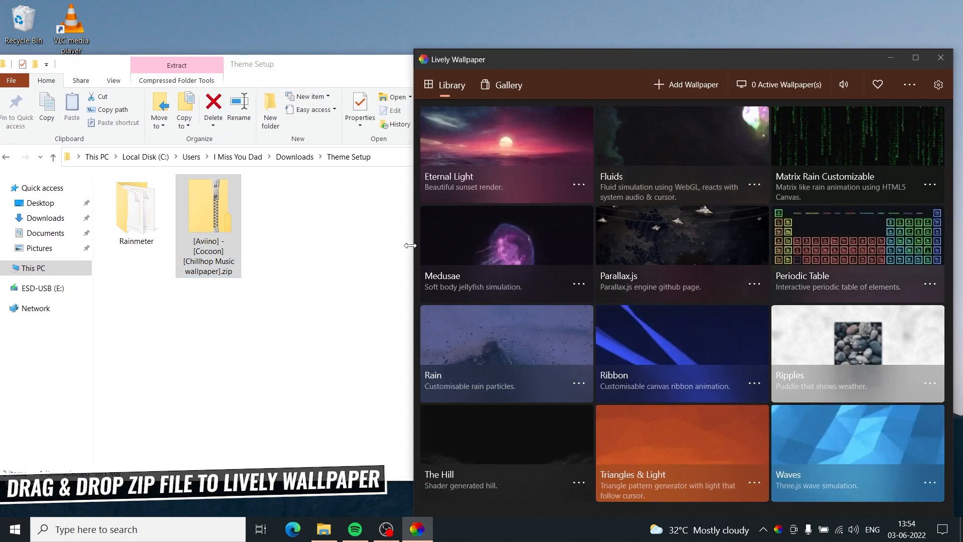
drag(206, 196, 685, 332)
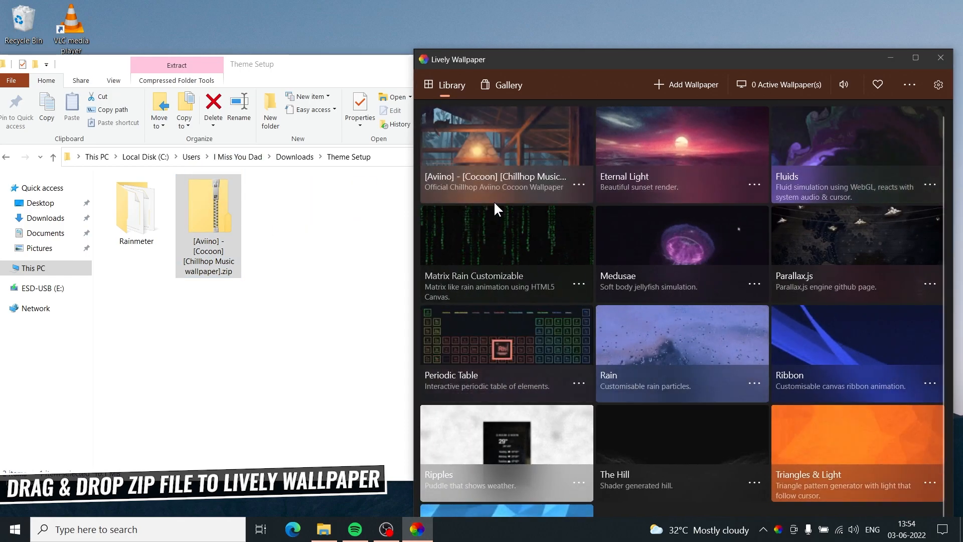
click(492, 141)
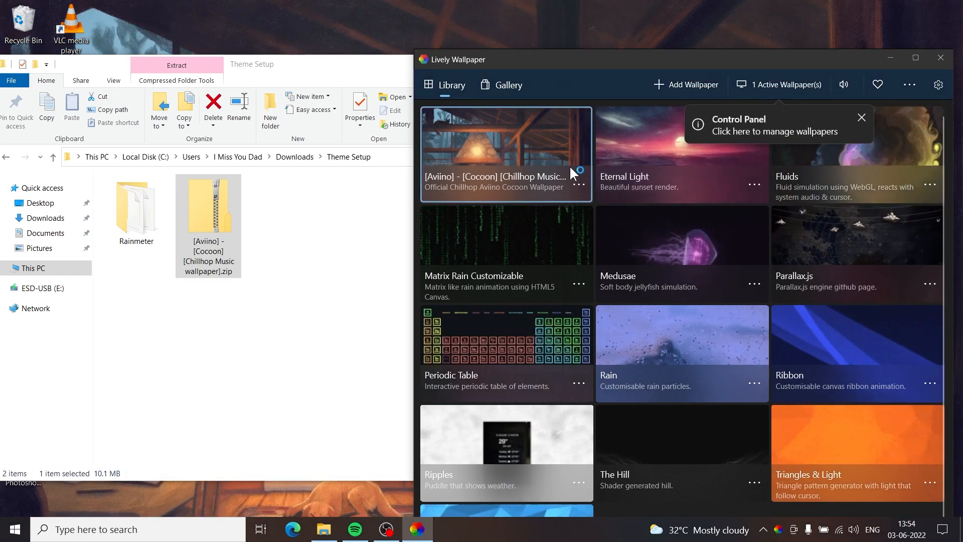
- Dismiss the Control Panel hint and set the Taskbar Theme to Blur in Lively Wallpaper's System settings
drag(810, 59, 634, 39)
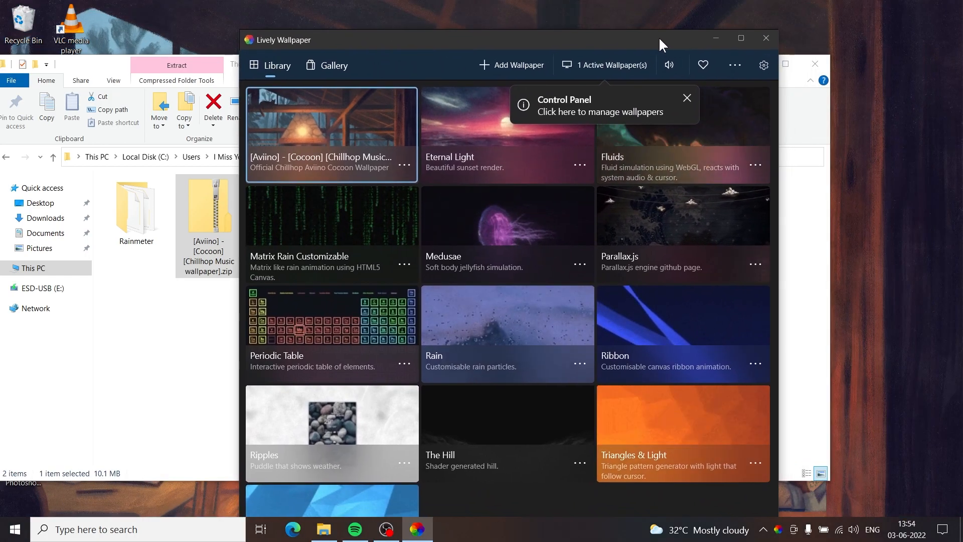
click(762, 64)
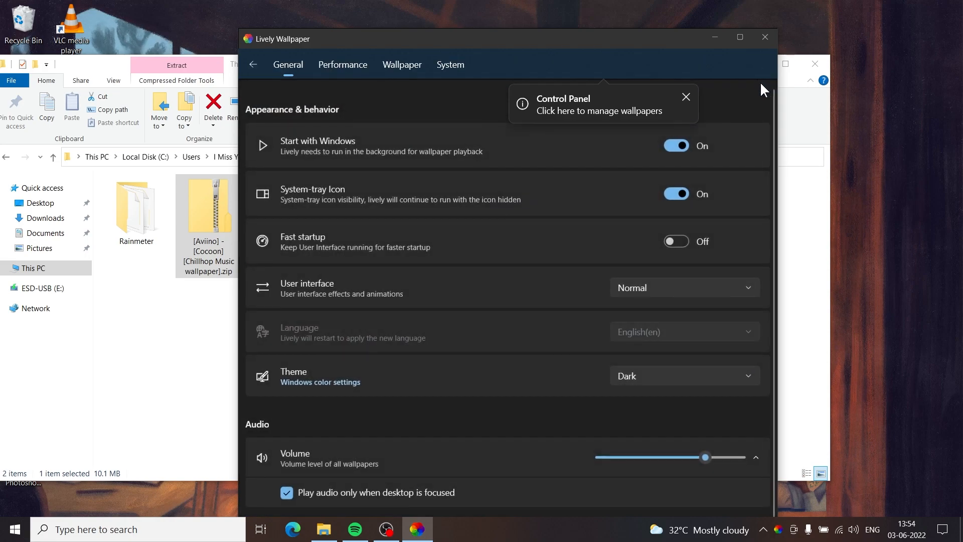
click(686, 97)
click(450, 64)
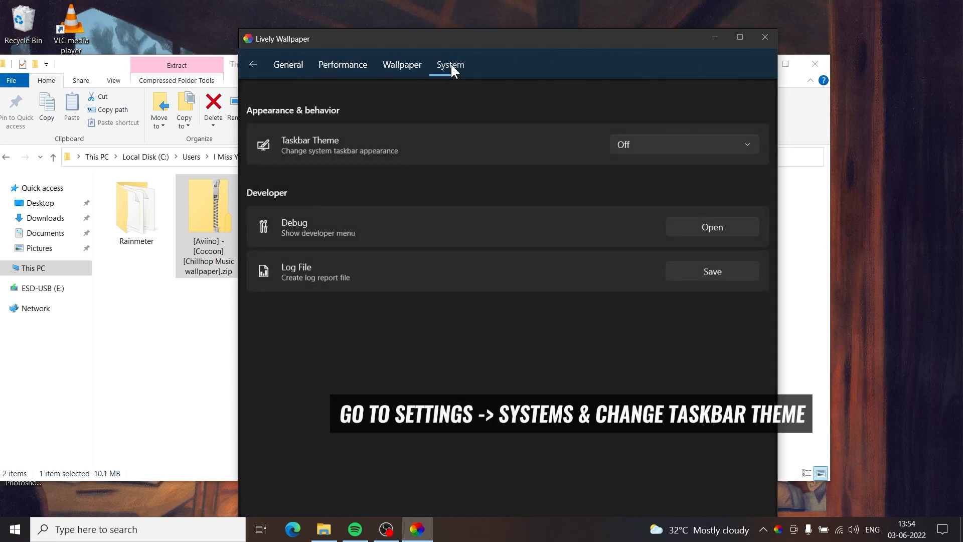
click(675, 145)
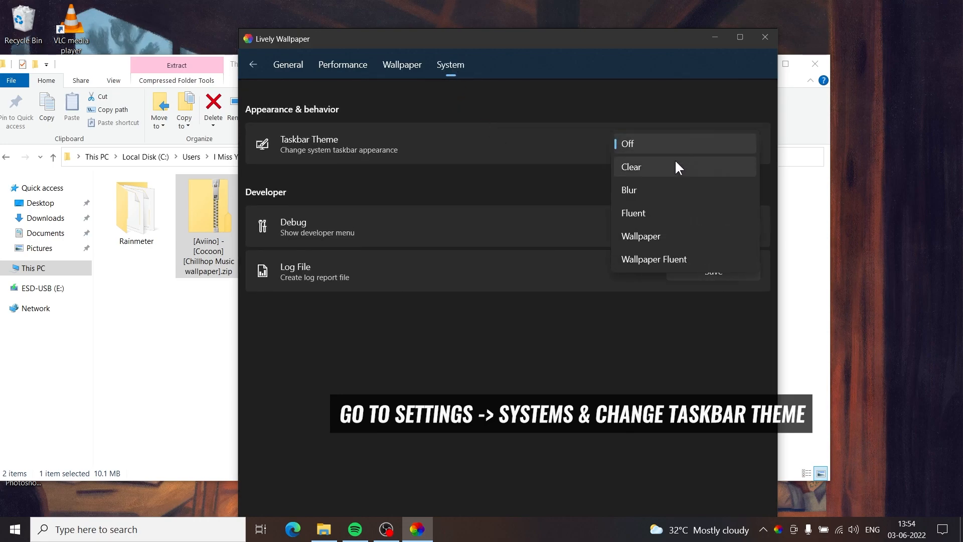
click(644, 174)
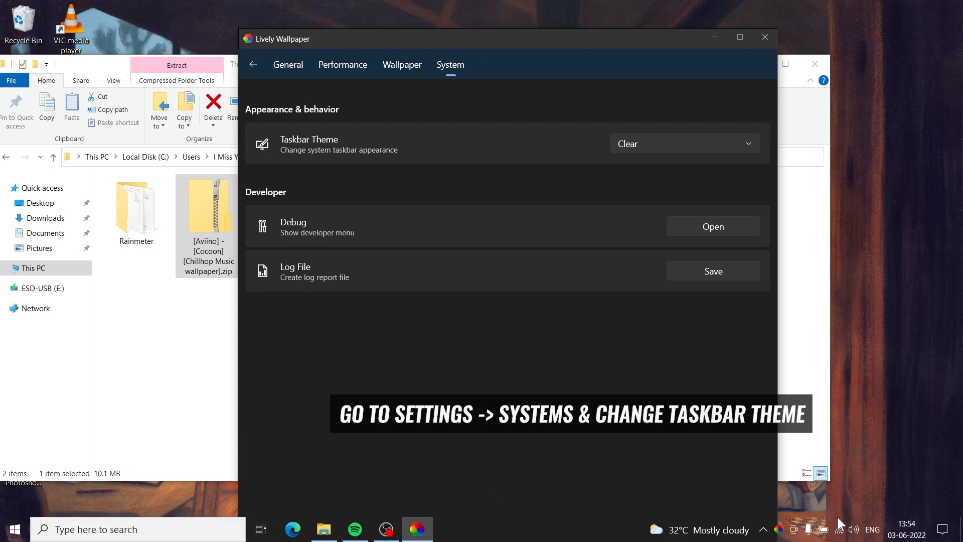
click(679, 143)
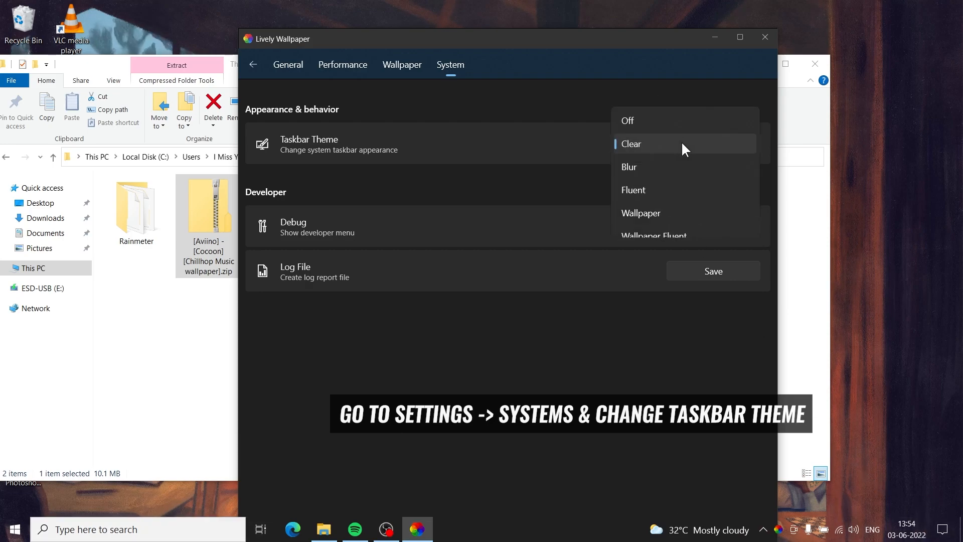
click(670, 168)
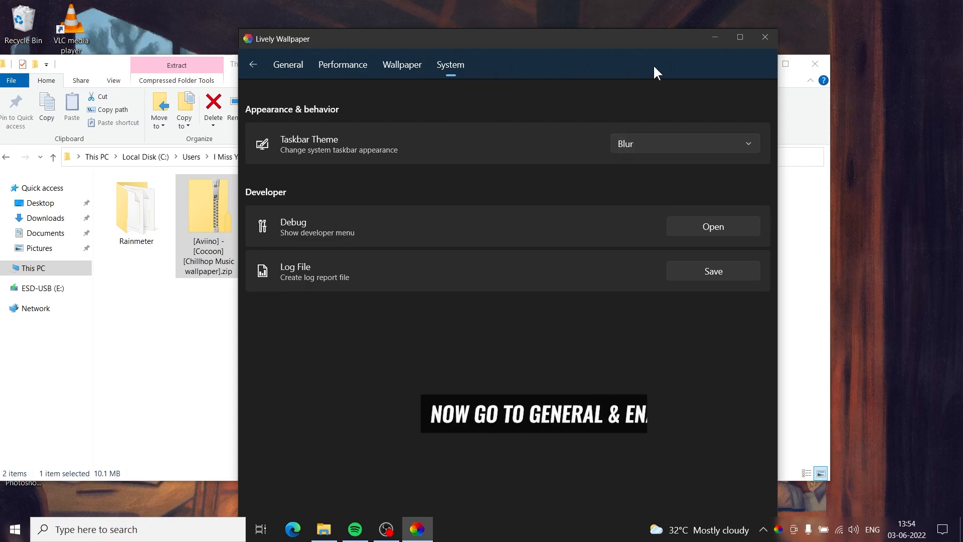
- Enable Fast startup in Lively Wallpaper's General settings and close its window
click(302, 65)
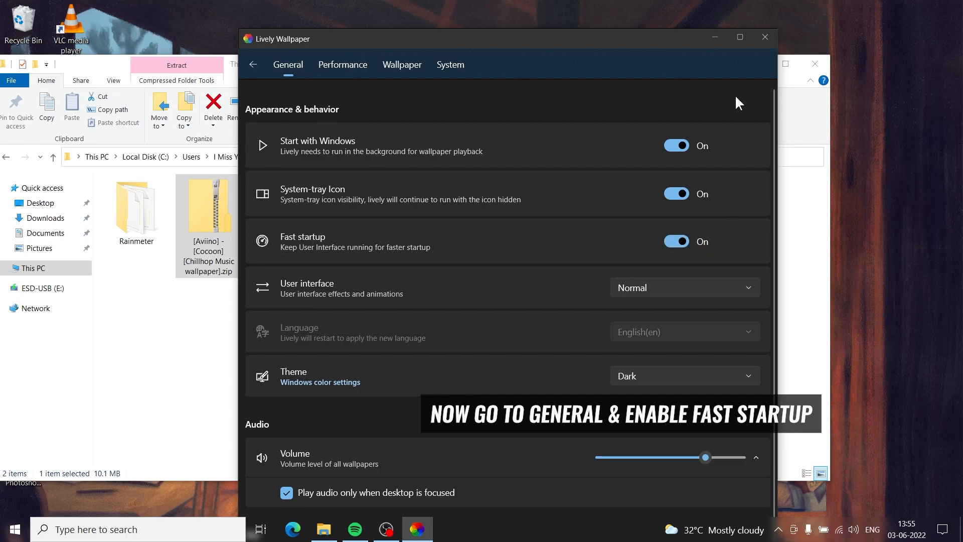
click(766, 37)
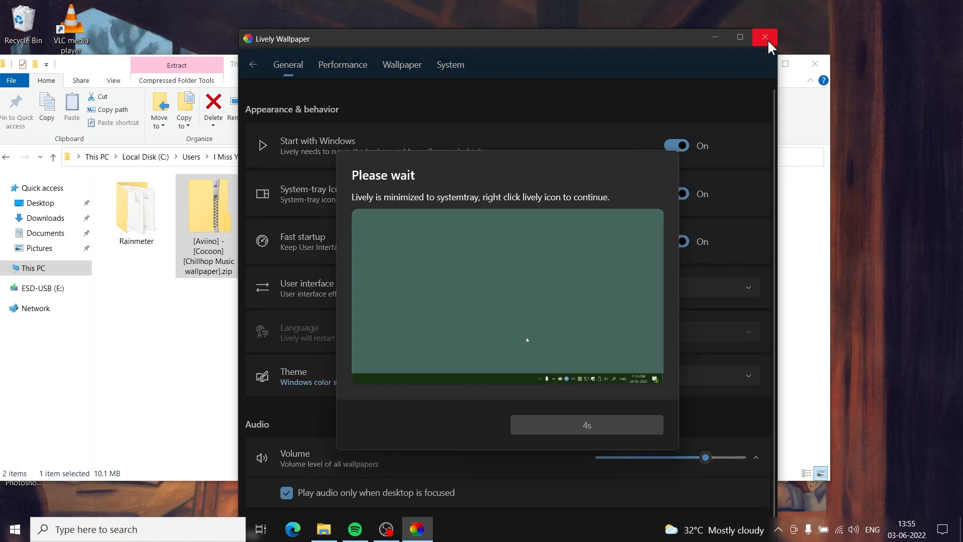
- Dismiss Lively Wallpaper's system-tray notice, reposition the File Explorer window and briefly reveal the desktop to check the live wallpaper
click(587, 423)
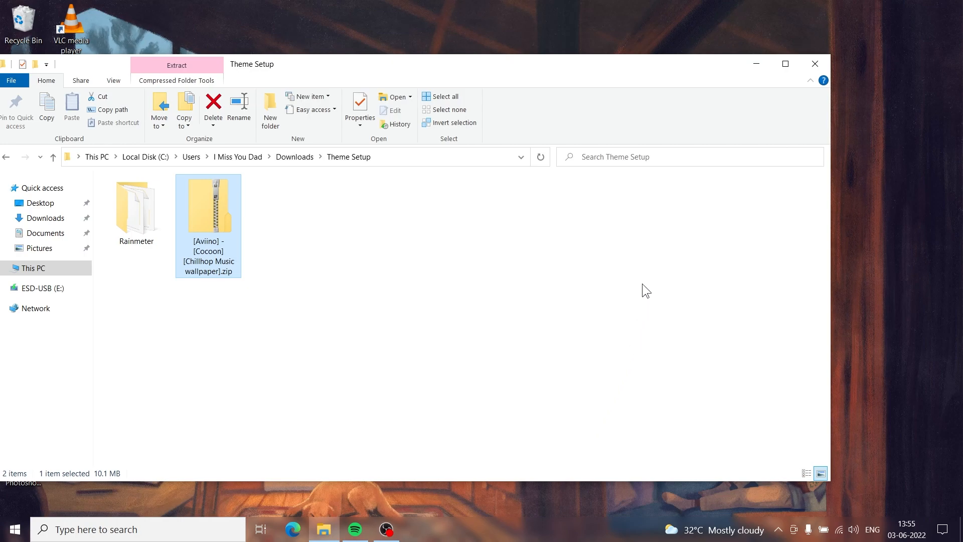
drag(443, 69, 538, 80)
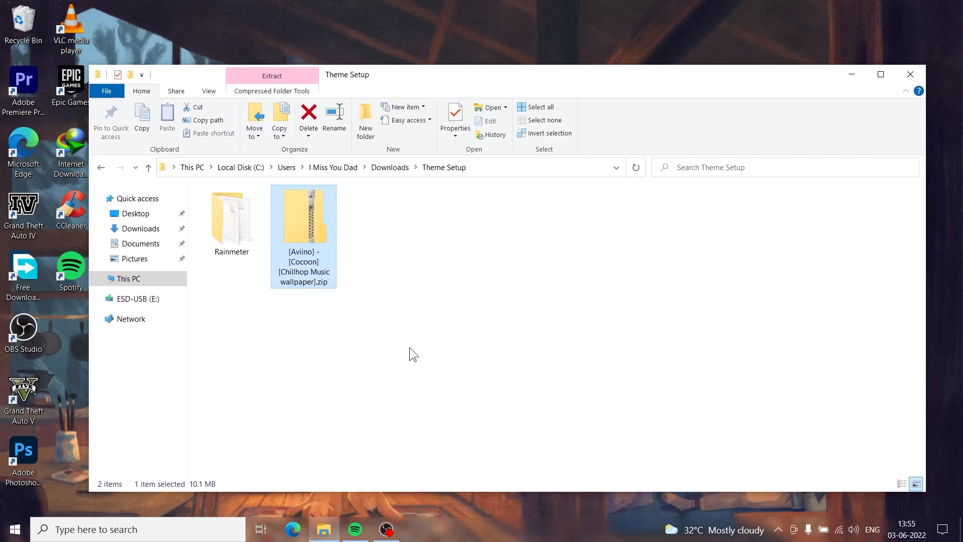
click(324, 529)
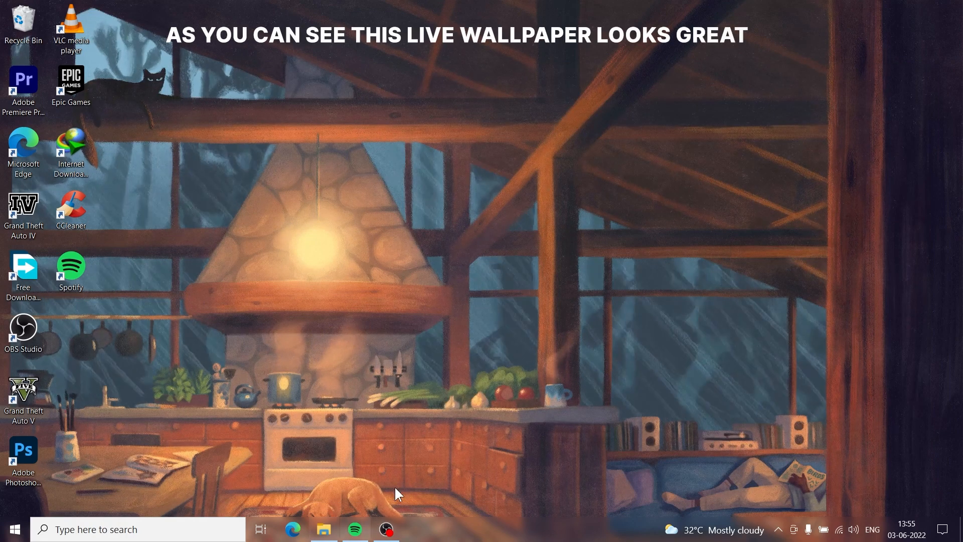
click(322, 531)
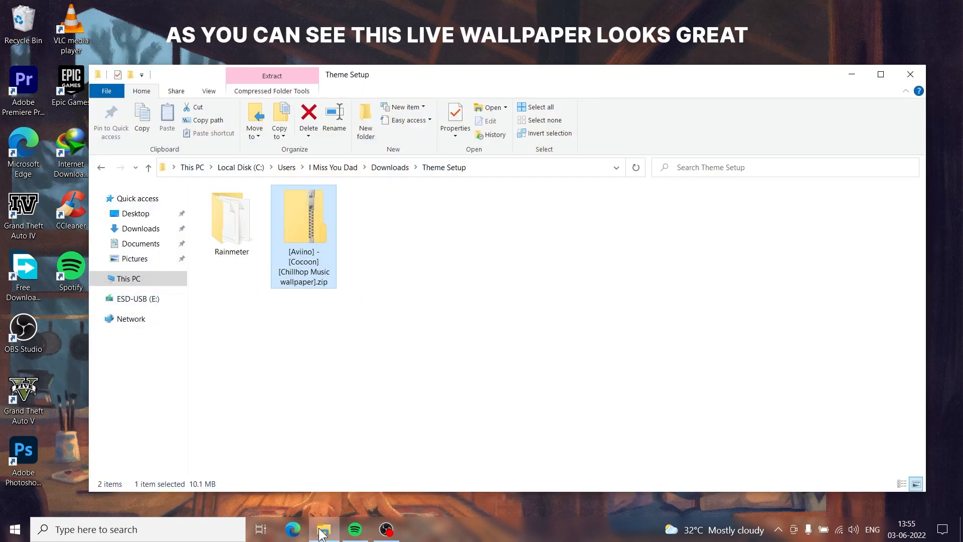
- Install Rainmeter from Rainmeter-4.5.13.exe in the Downloads folder, using English and the standard installation
click(98, 168)
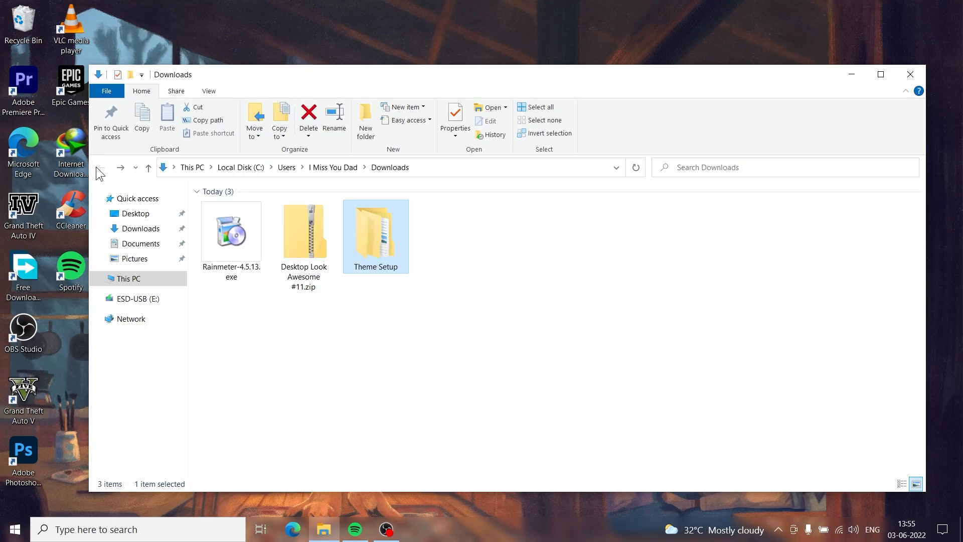
click(230, 230)
right_click(231, 232)
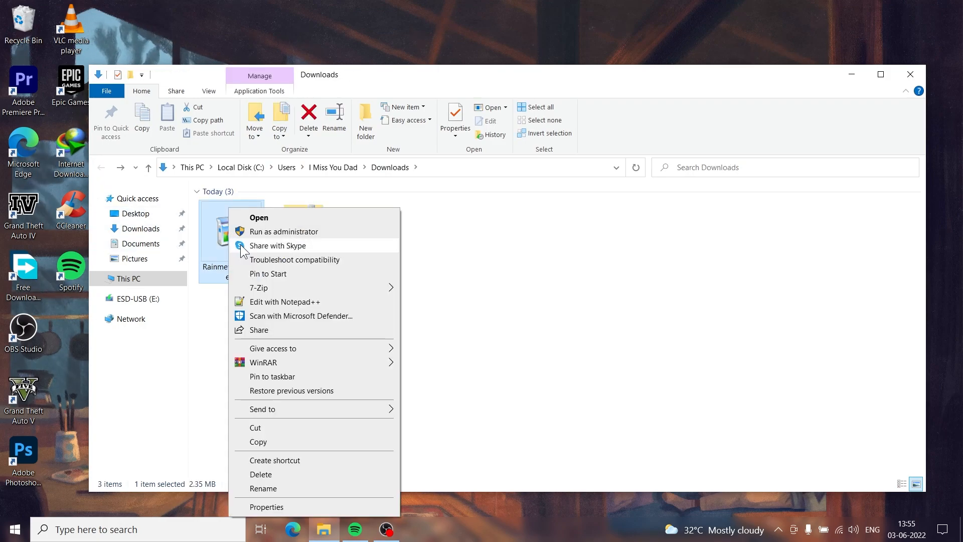
click(258, 219)
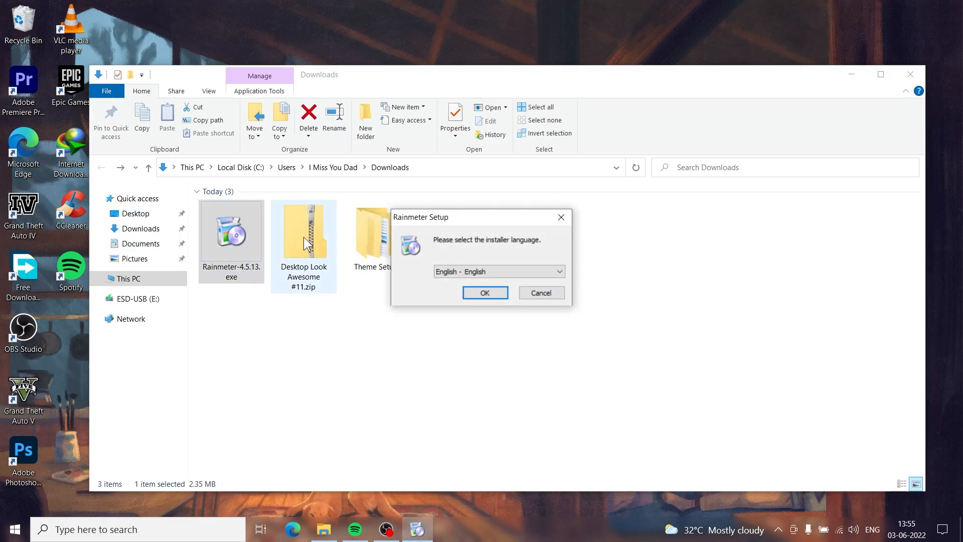
click(504, 297)
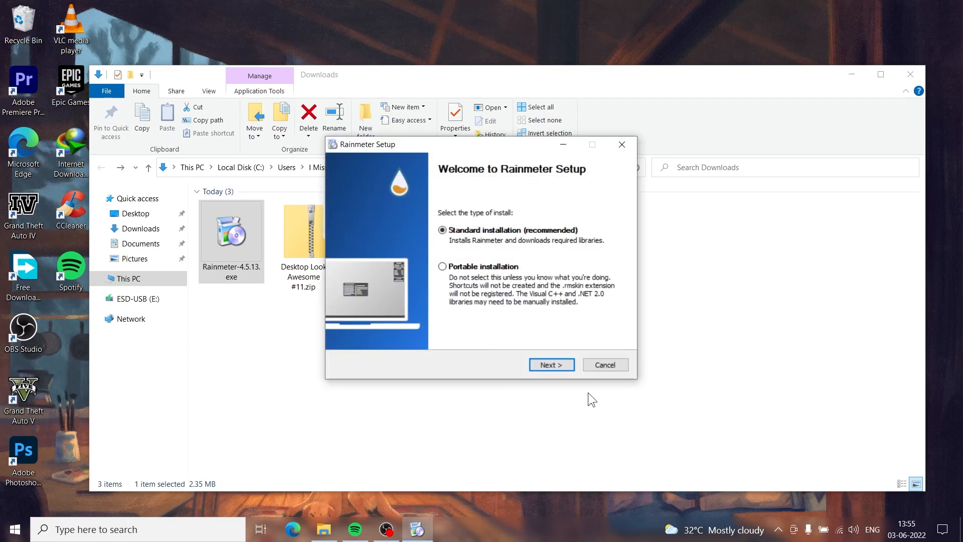
click(548, 366)
click(548, 365)
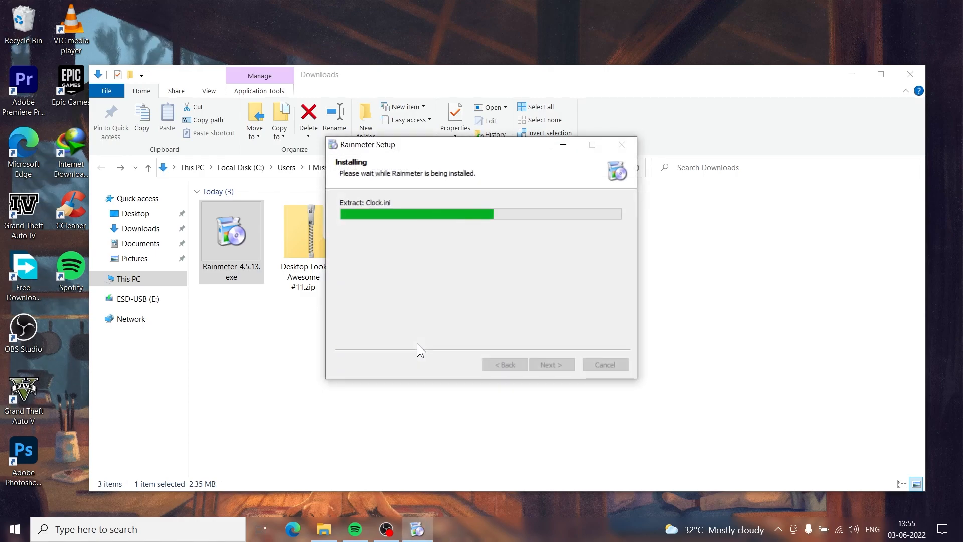
click(553, 362)
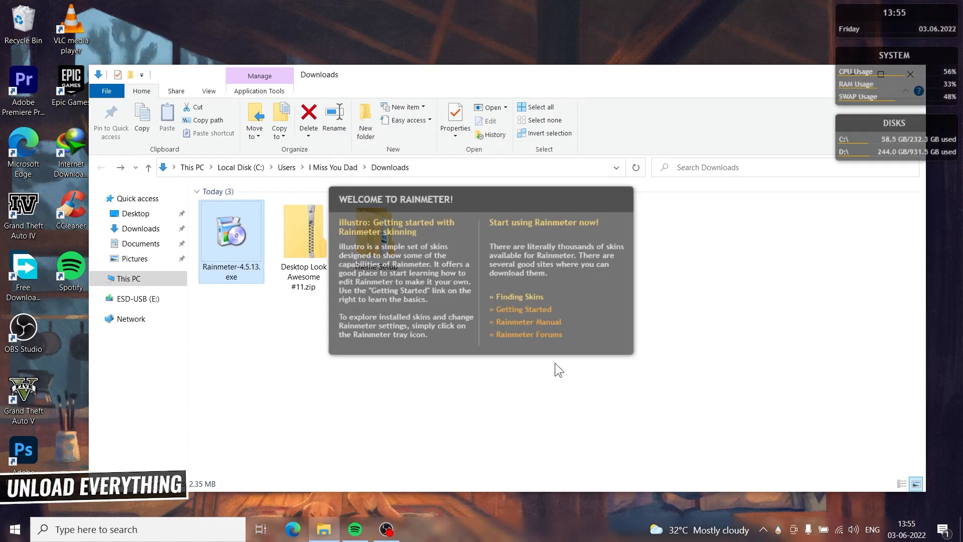
- Unload the default illustro skins: Welcome, Disks, System and Clock, minimizing File Explorer to reach them
right_click(505, 260)
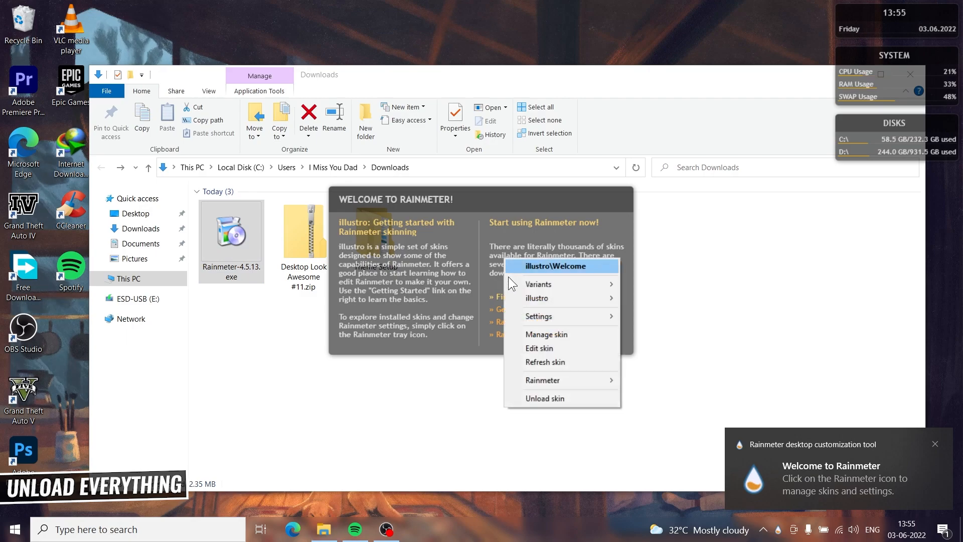
click(535, 398)
click(851, 74)
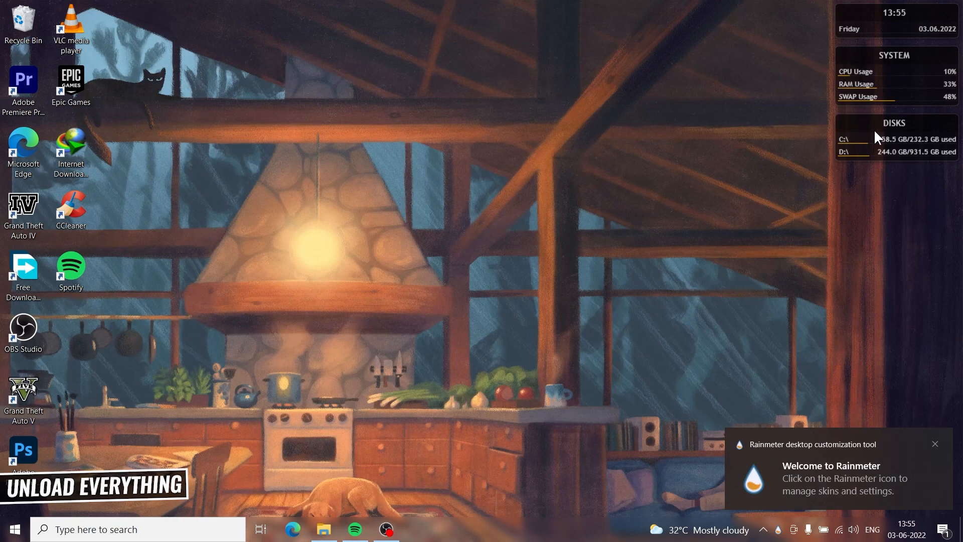
right_click(873, 128)
click(883, 268)
right_click(862, 94)
click(877, 235)
right_click(875, 26)
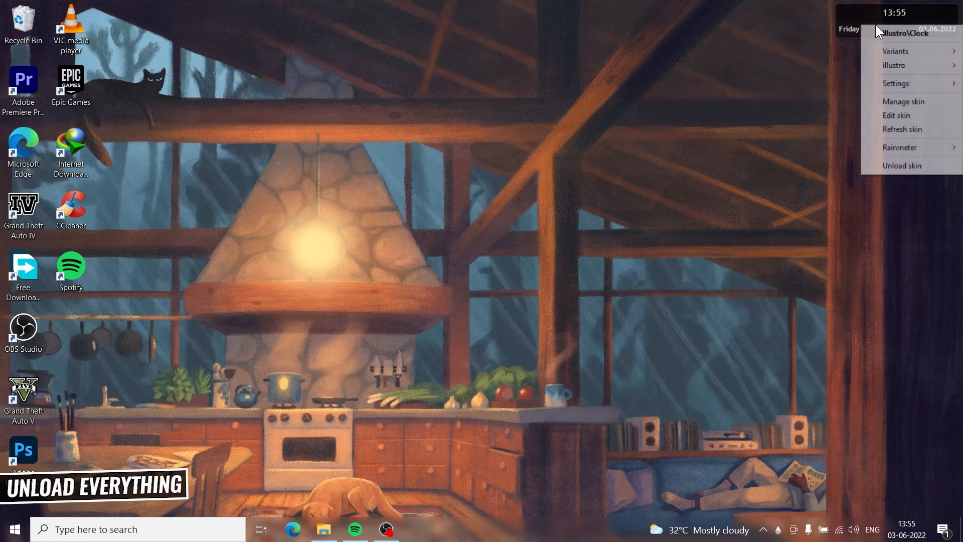
click(889, 162)
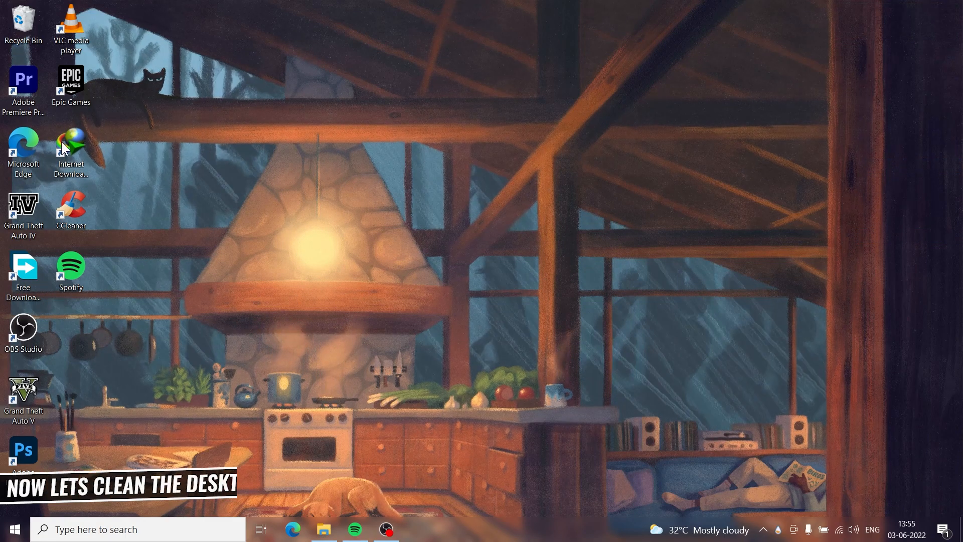
- Hide all desktop icons
right_click(465, 200)
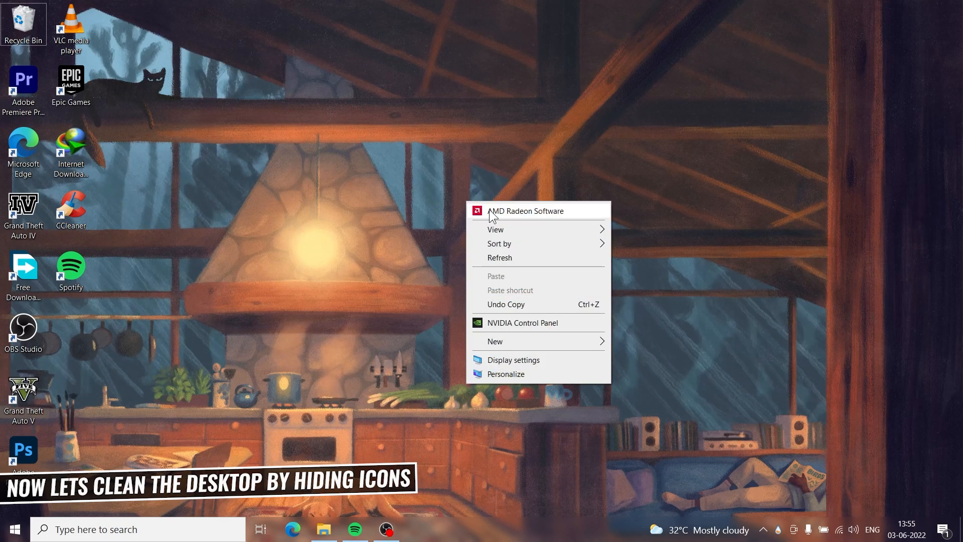
mouse_move(600, 230)
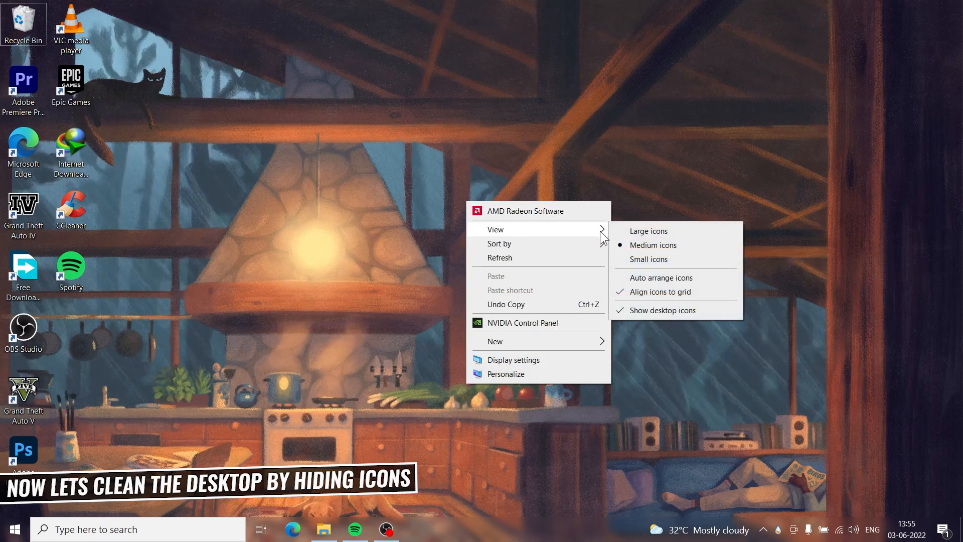
click(645, 309)
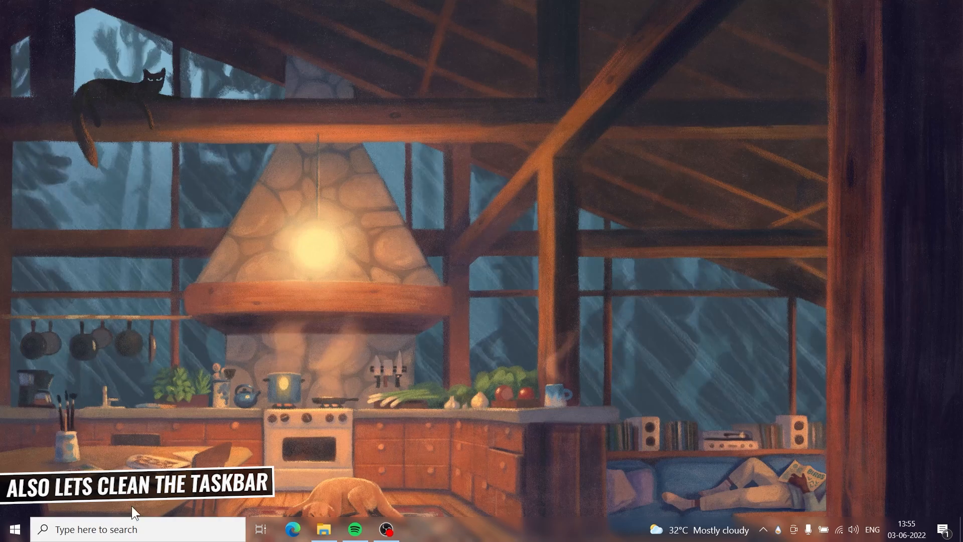
- Remove the Task View button from the taskbar and set its search box to Hidden
right_click(578, 527)
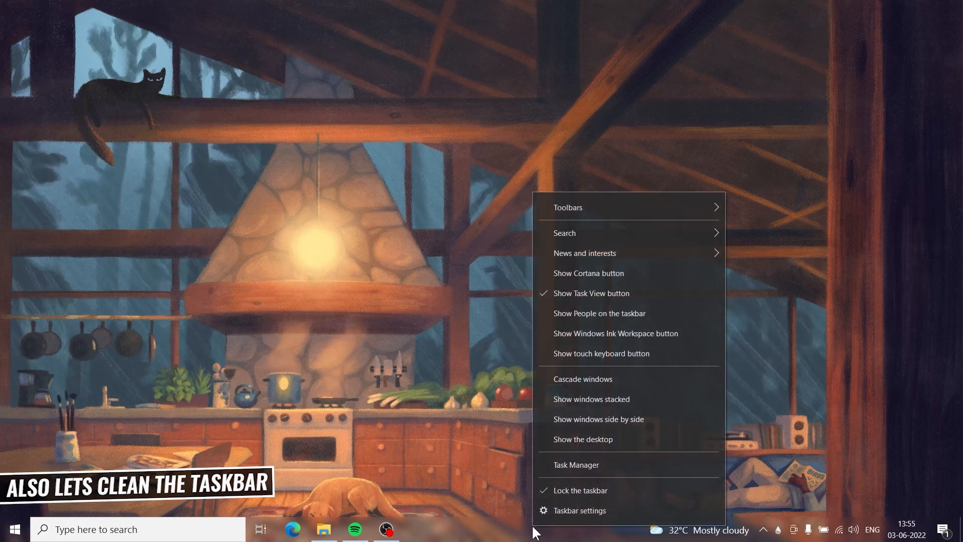
click(584, 295)
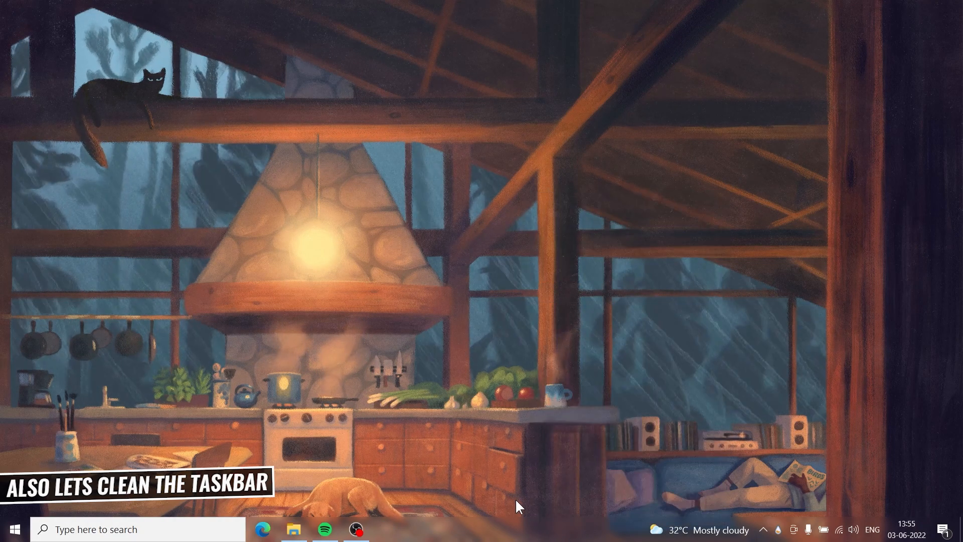
right_click(510, 528)
mouse_move(546, 228)
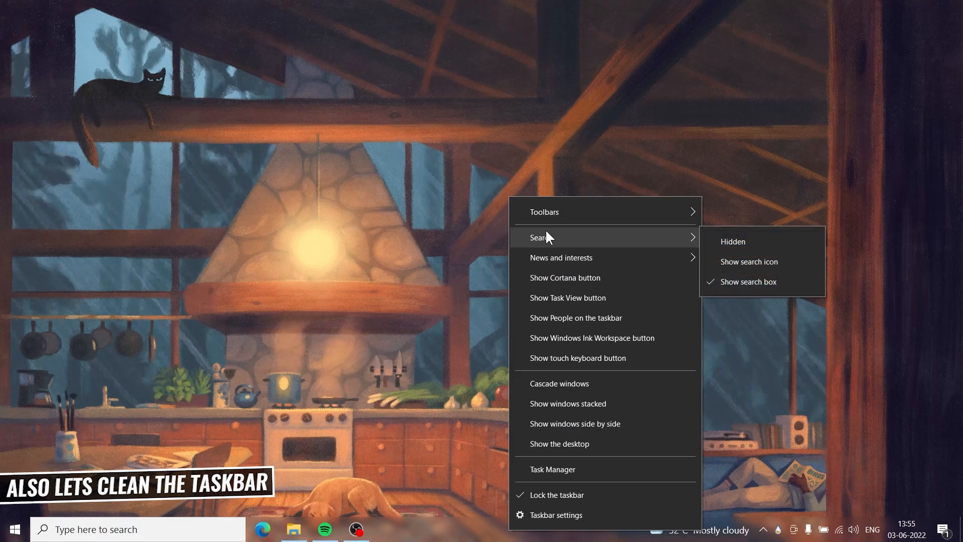
click(709, 241)
- Turn off the News and interests weather widget on the taskbar
right_click(480, 526)
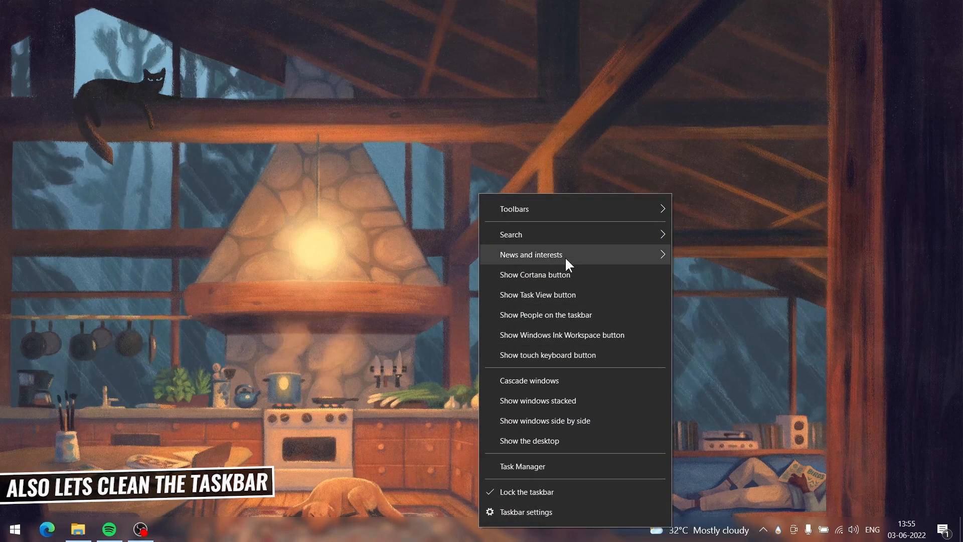
mouse_move(566, 256)
click(702, 299)
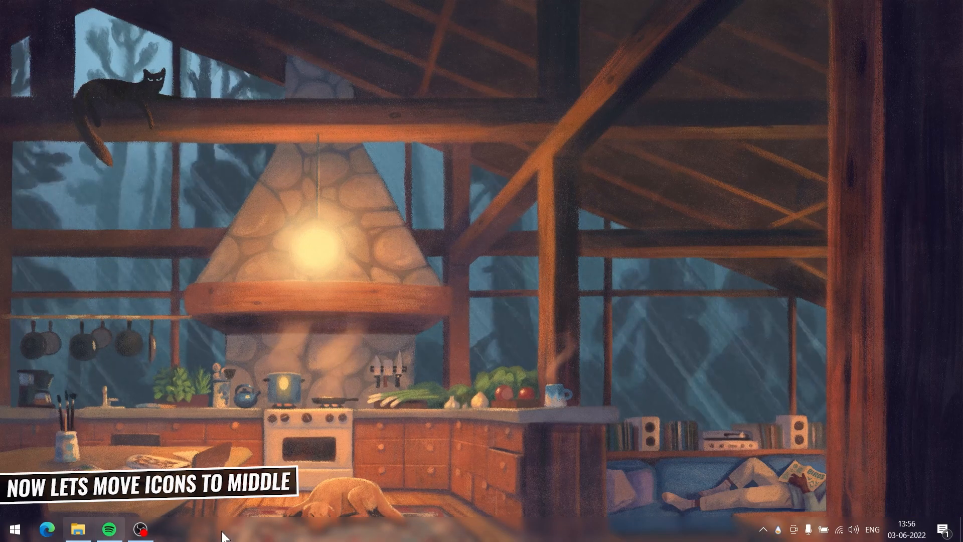
- Add the Links toolbar to the taskbar
right_click(560, 535)
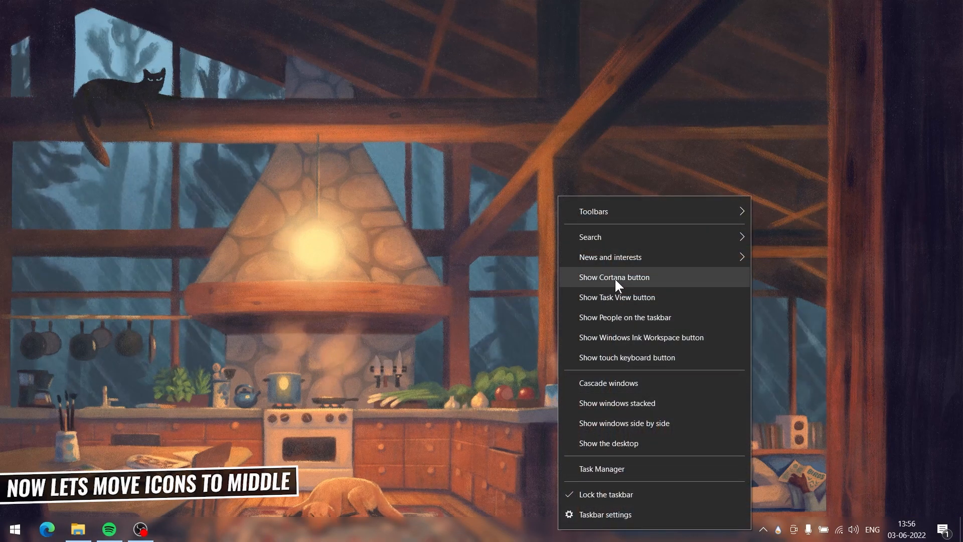
mouse_move(643, 214)
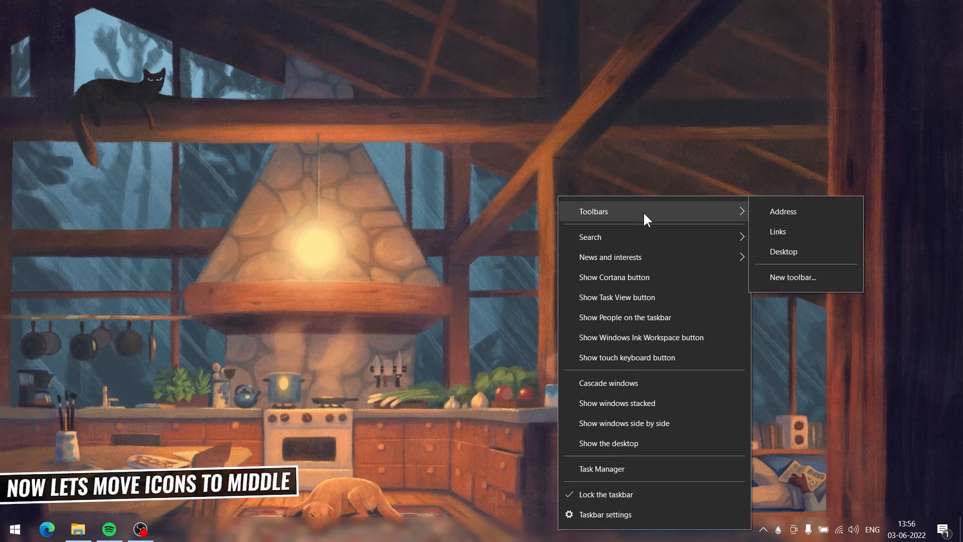
click(779, 231)
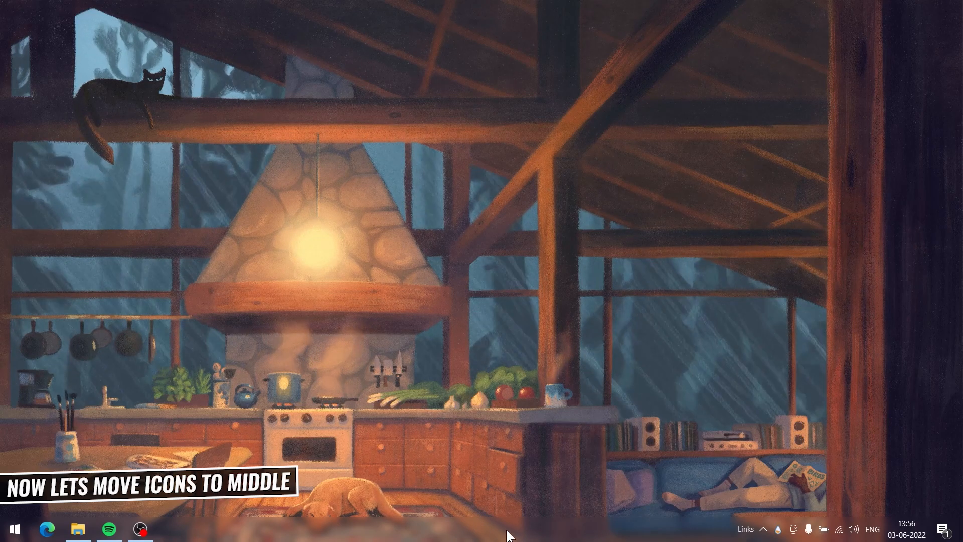
- Unlock the taskbar, place the Links toolbar beside the Start button and move the app icons to the middle of the taskbar
right_click(533, 538)
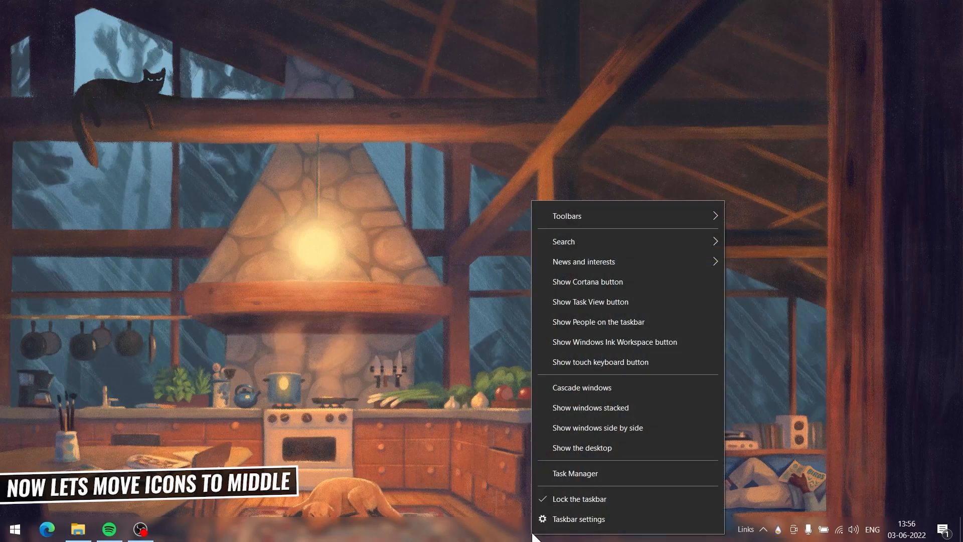
click(600, 498)
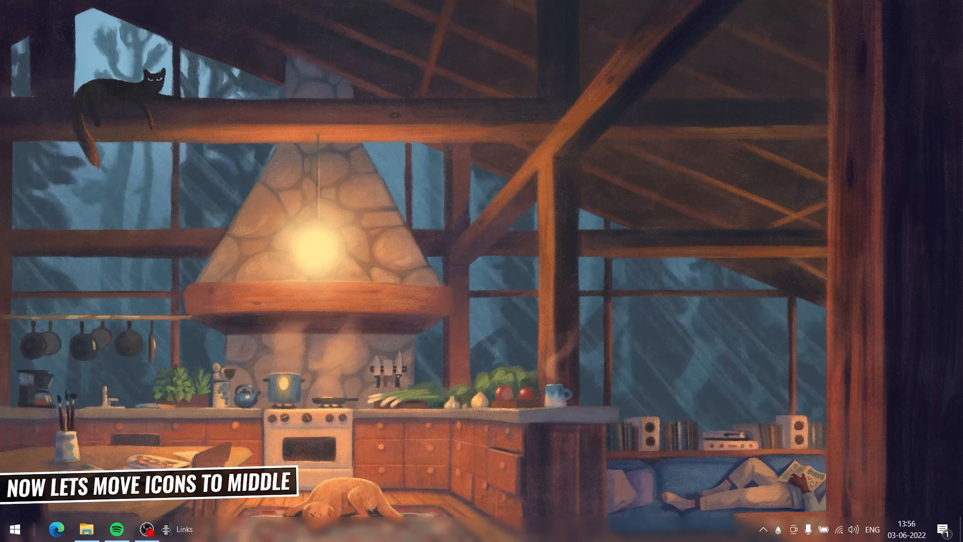
drag(35, 531, 31, 532)
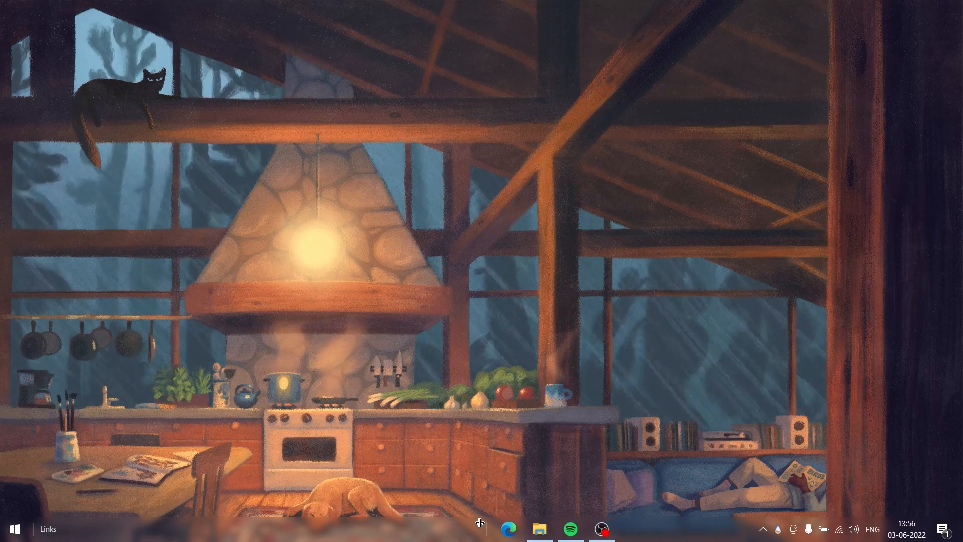
drag(485, 523, 384, 517)
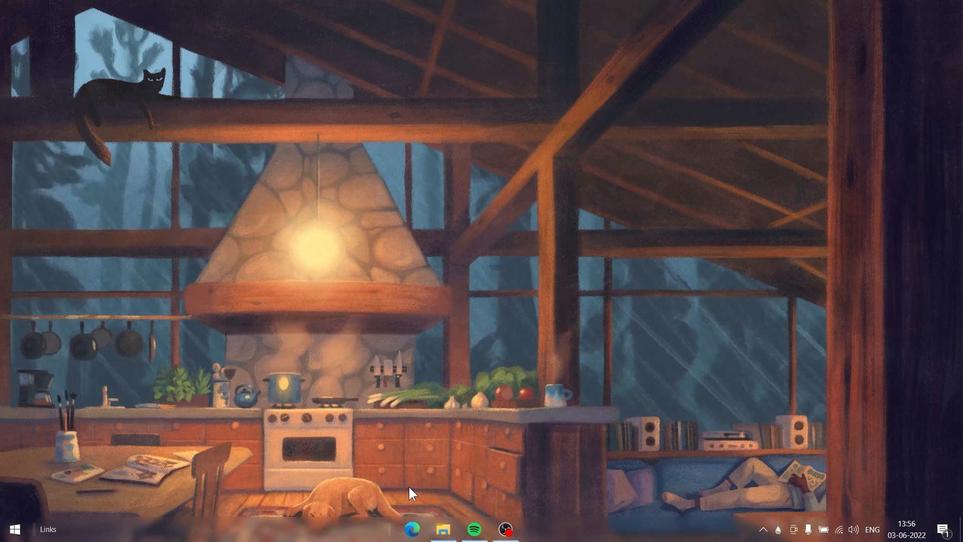
- Move the camera, microphone, battery and network tray icons into the hidden icons area, keeping Rainmeter and volume on the taskbar
drag(781, 532, 819, 503)
drag(825, 535, 847, 539)
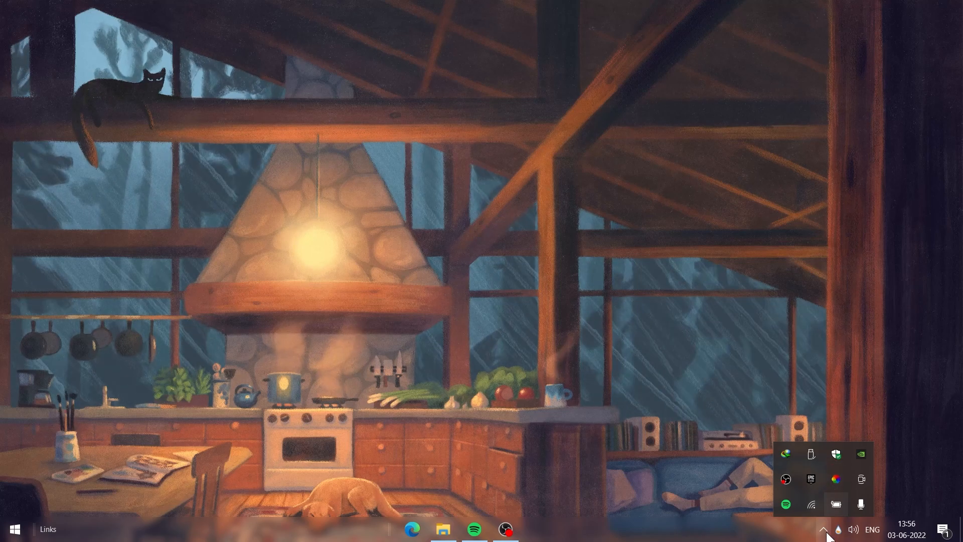
click(826, 532)
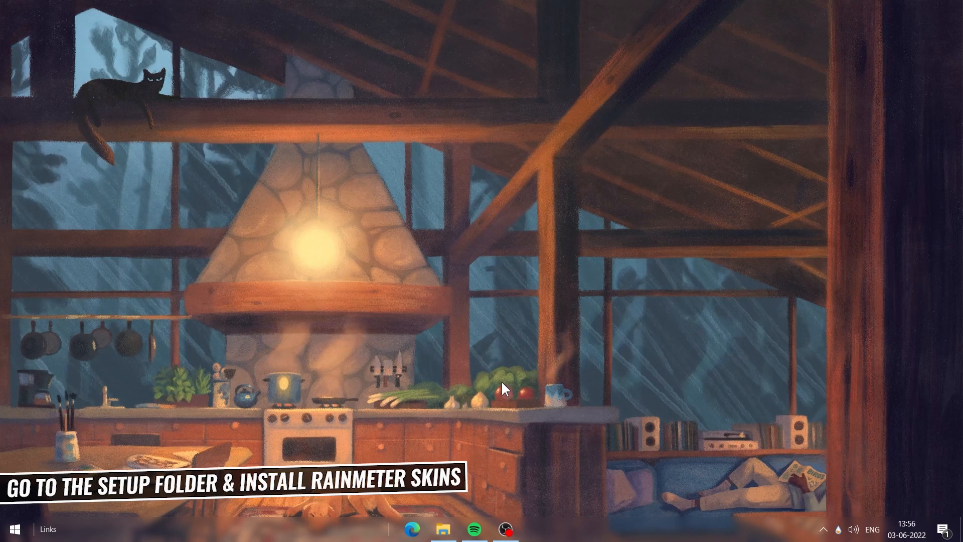
- Open the Rainmeter folder inside Theme Setup in the Downloads folder
click(444, 529)
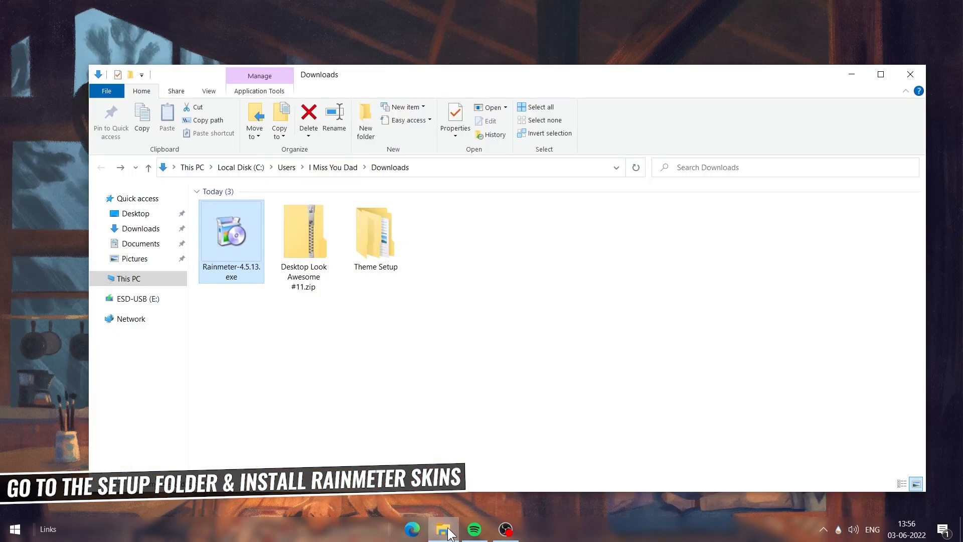
click(384, 244)
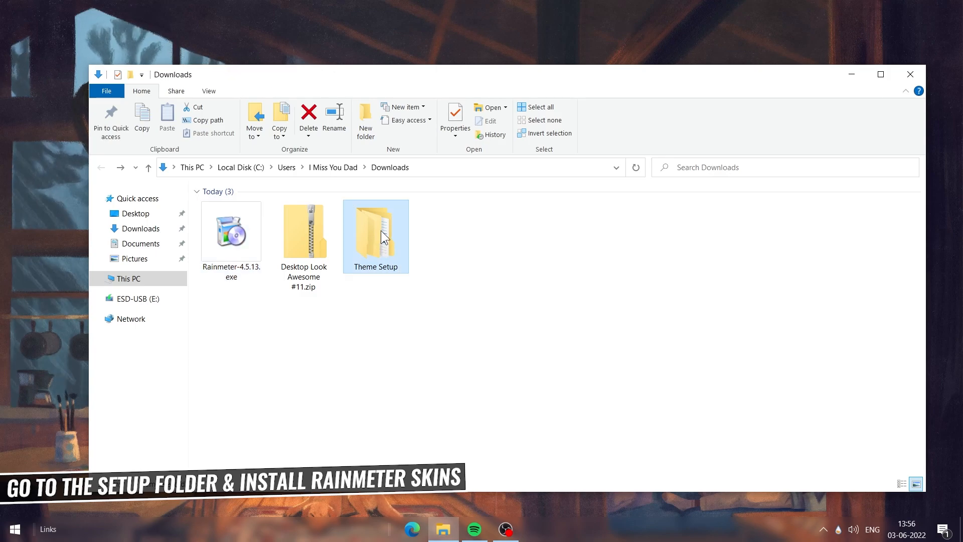
right_click(380, 230)
click(395, 233)
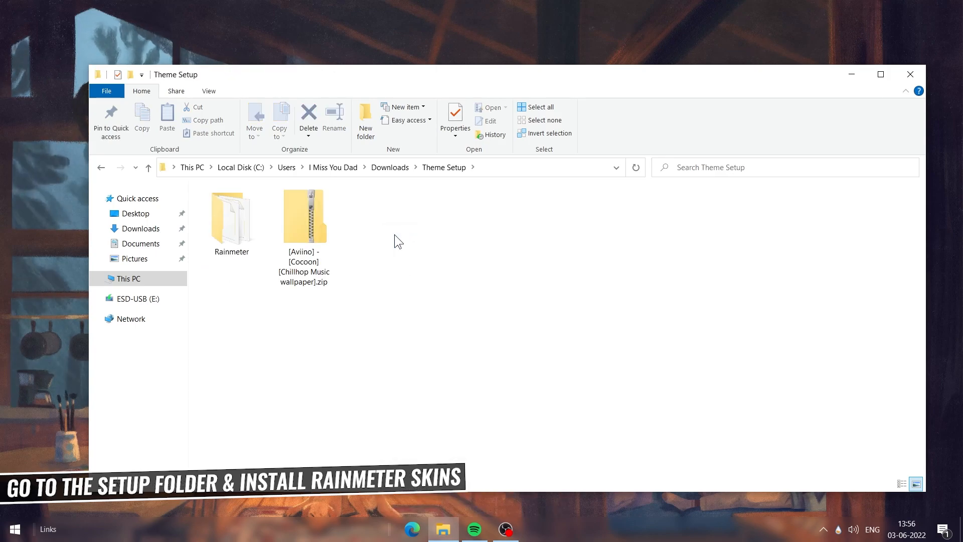
right_click(239, 221)
click(250, 228)
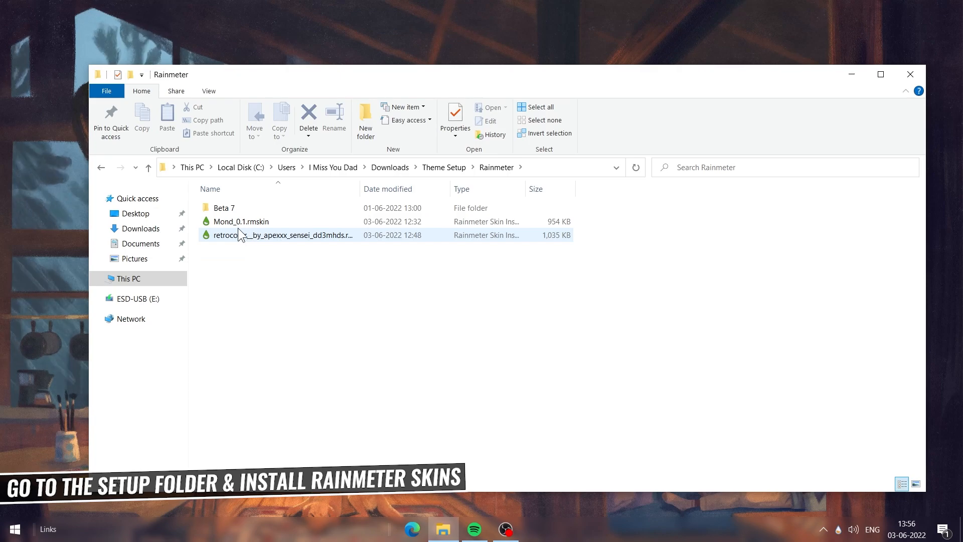
- Display the folder's contents as large icons and install the RetrOcOlOr skin with its layout component excluded
click(239, 236)
right_click(236, 233)
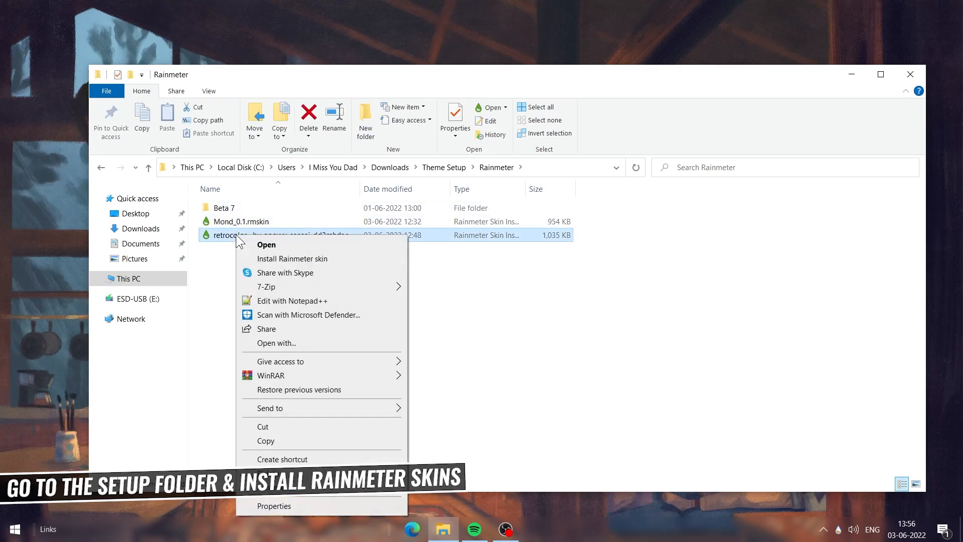
click(215, 86)
click(274, 111)
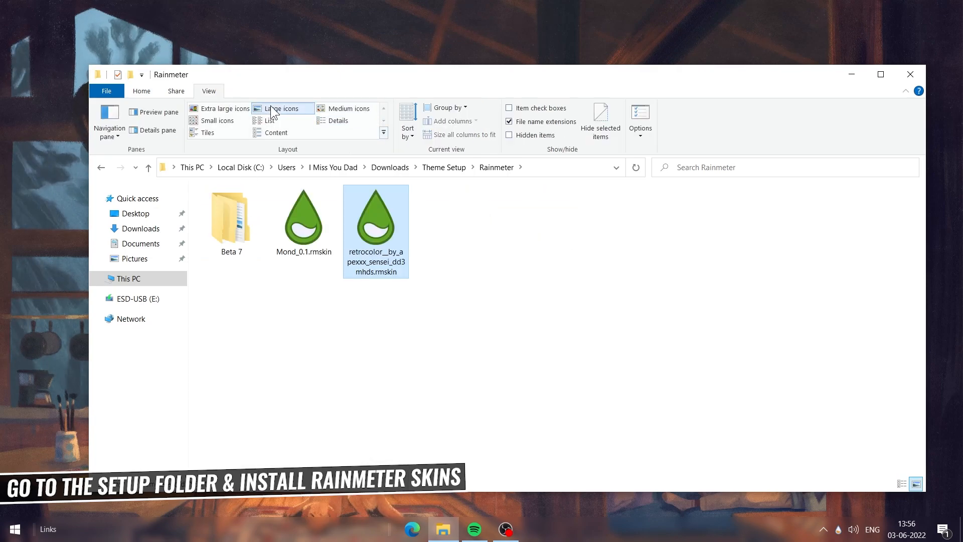
right_click(394, 235)
click(405, 242)
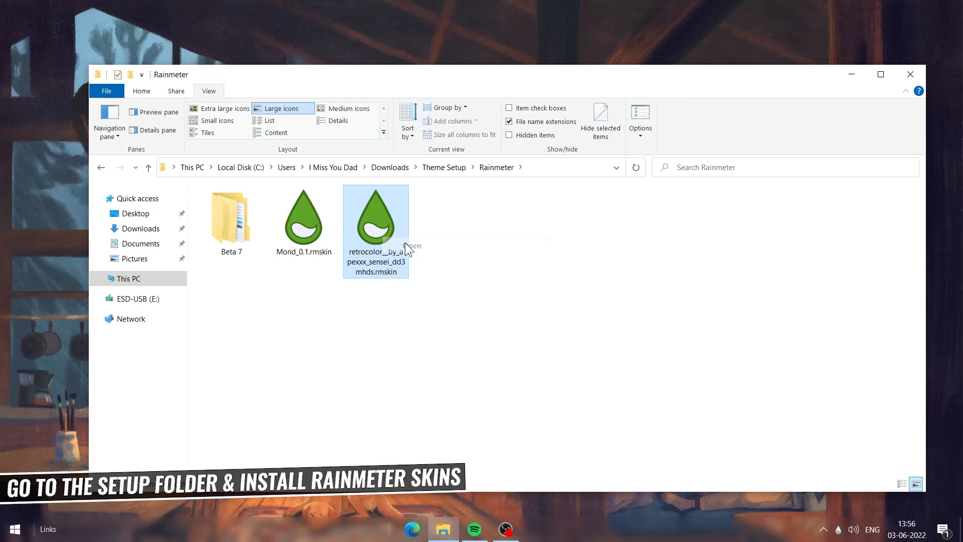
click(378, 315)
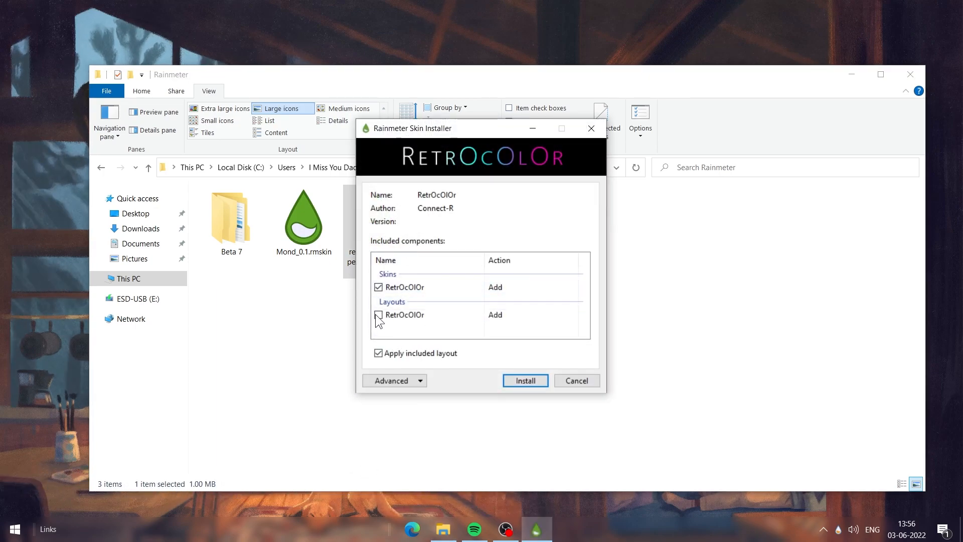
click(516, 385)
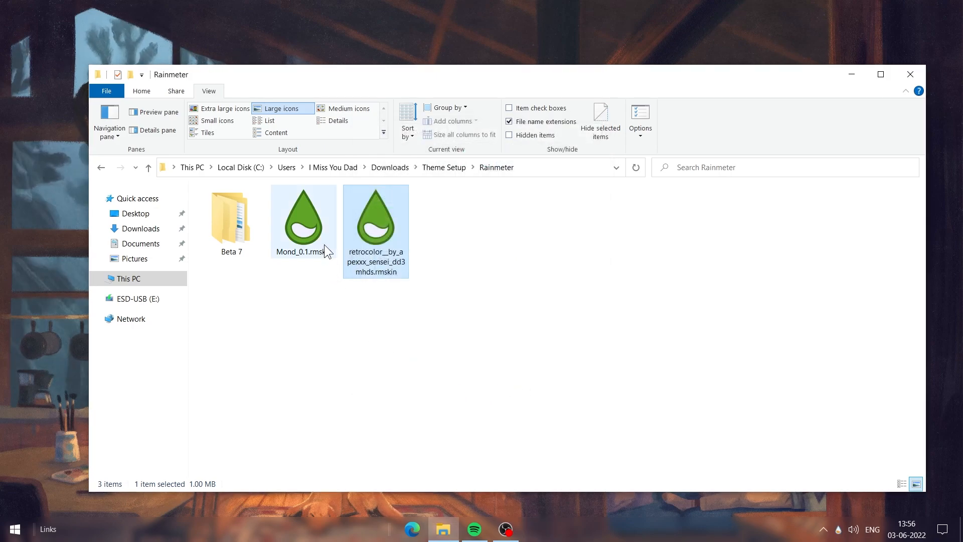
- Install the Mond skin from Mond_0.1.rmskin
click(303, 219)
right_click(299, 215)
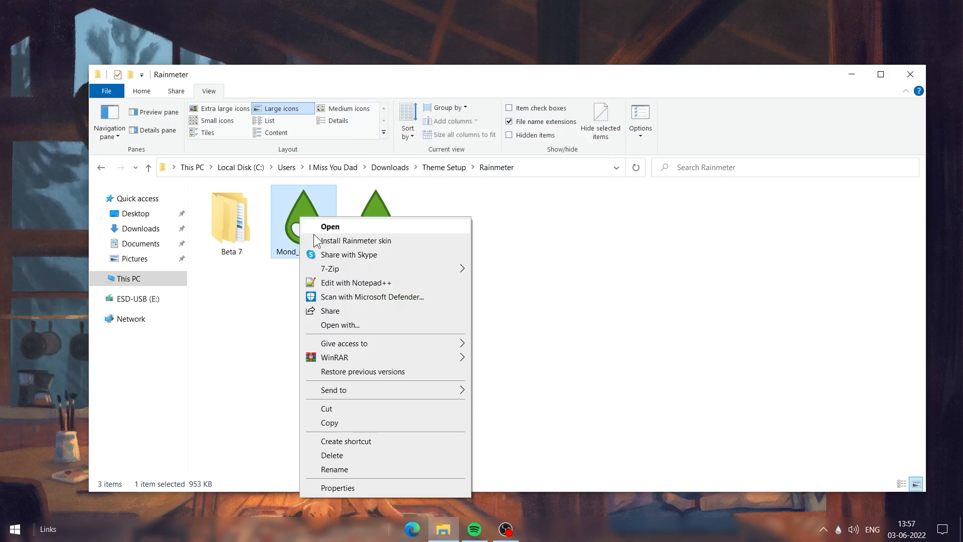
click(318, 224)
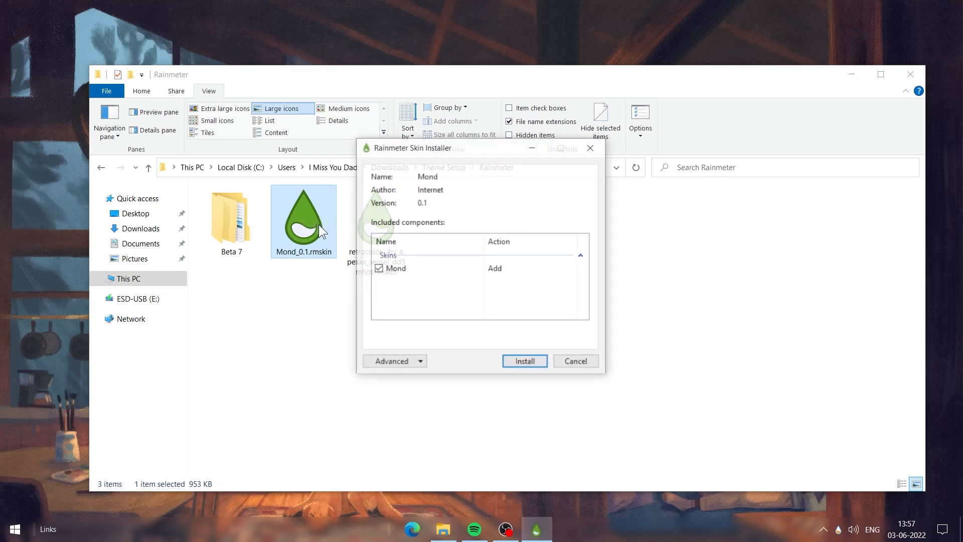
click(534, 363)
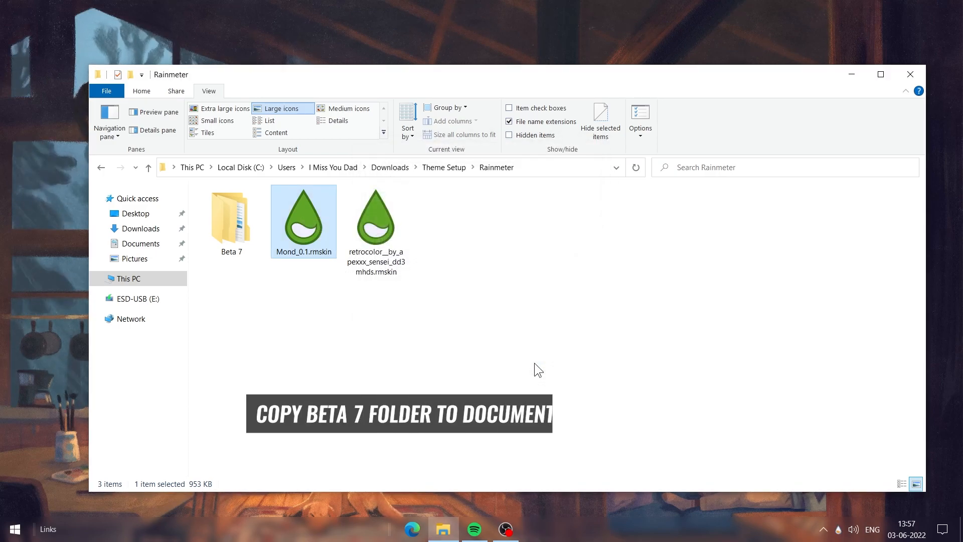
- Copy the Beta 7 folder into the Skins folder inside Documents > Rainmeter and close the file window
right_click(224, 222)
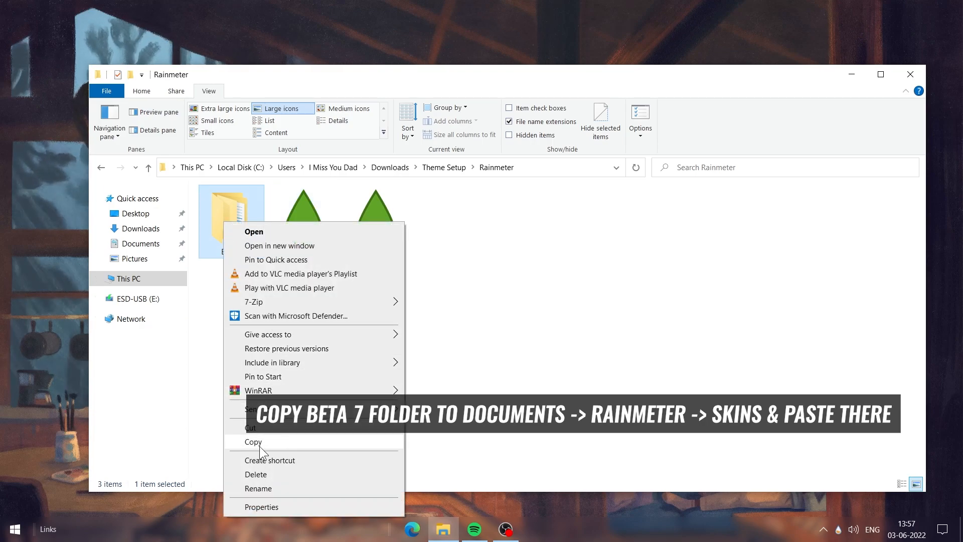
click(272, 442)
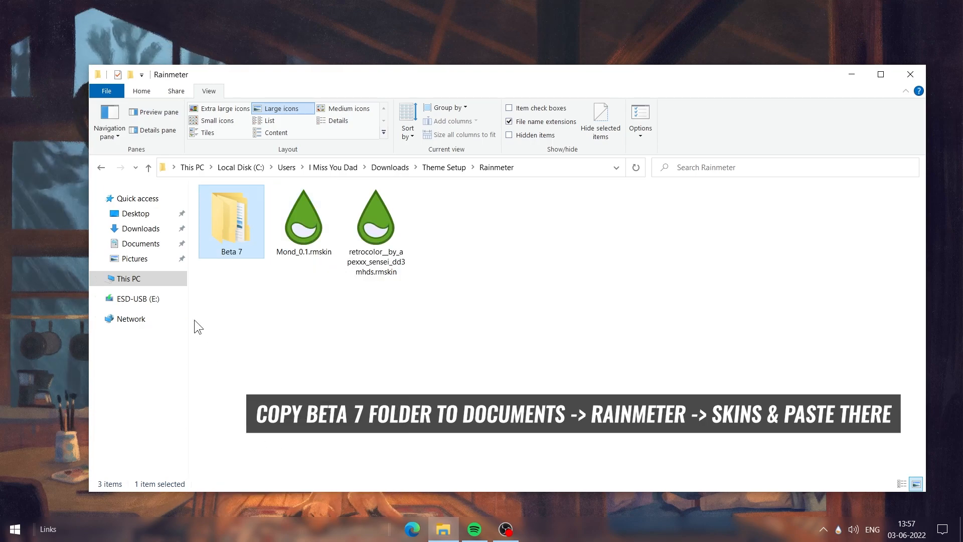
click(137, 246)
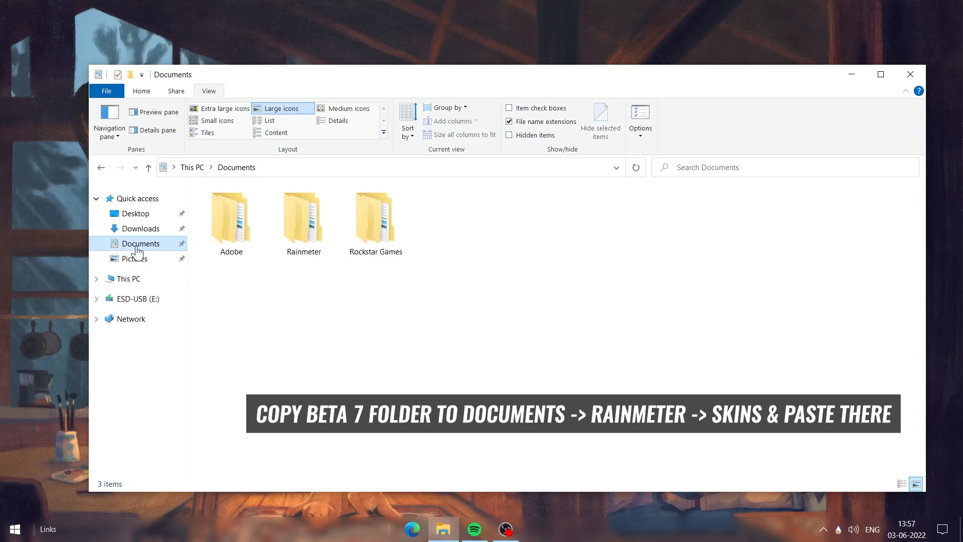
click(302, 236)
right_click(300, 226)
click(325, 218)
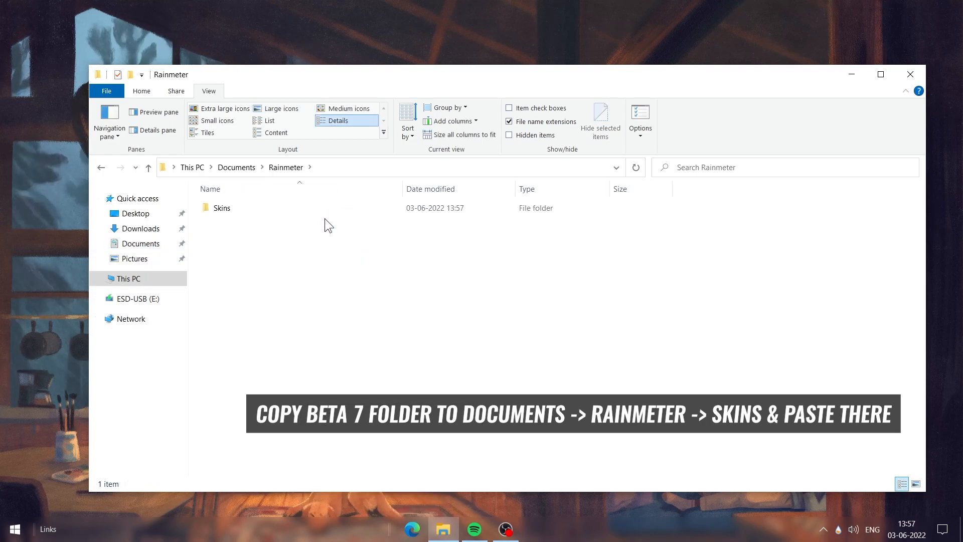
click(281, 110)
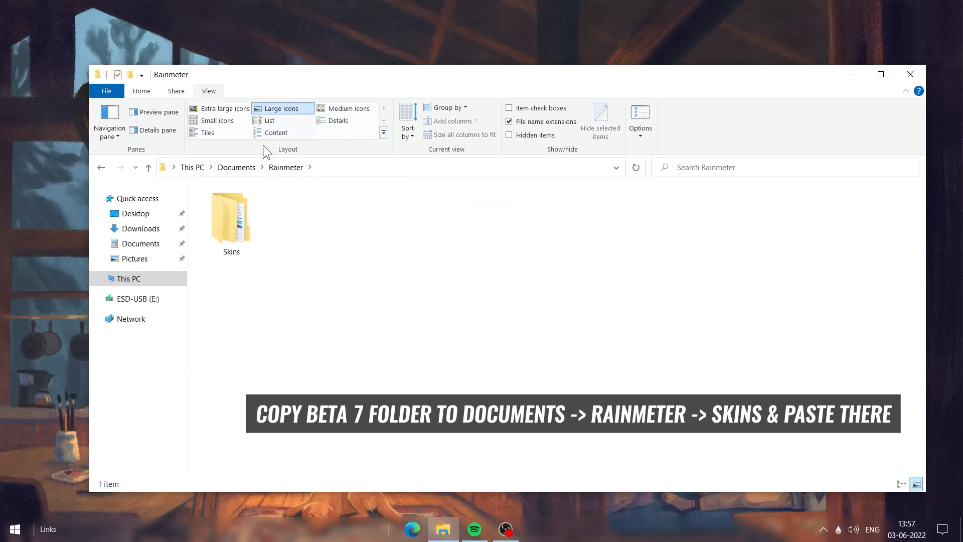
right_click(228, 223)
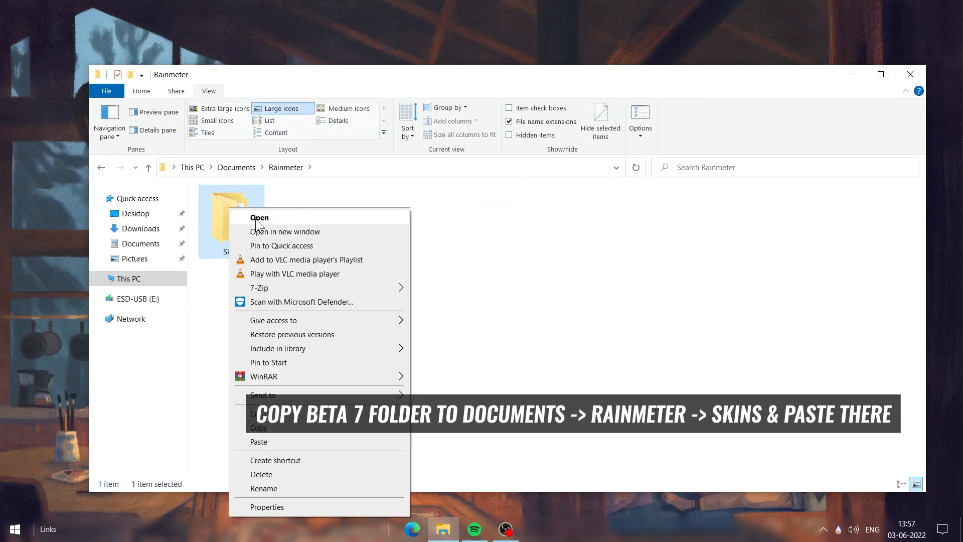
click(255, 219)
right_click(406, 354)
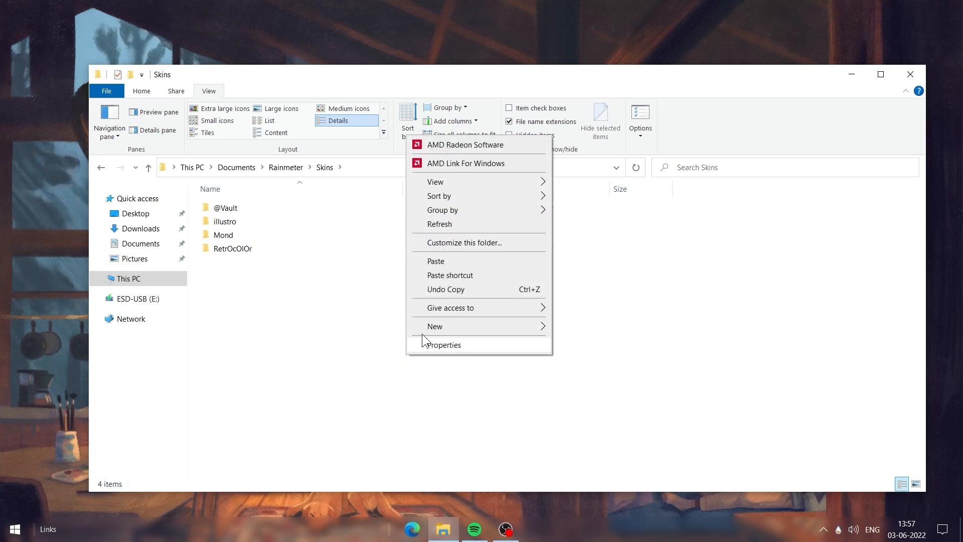
click(450, 262)
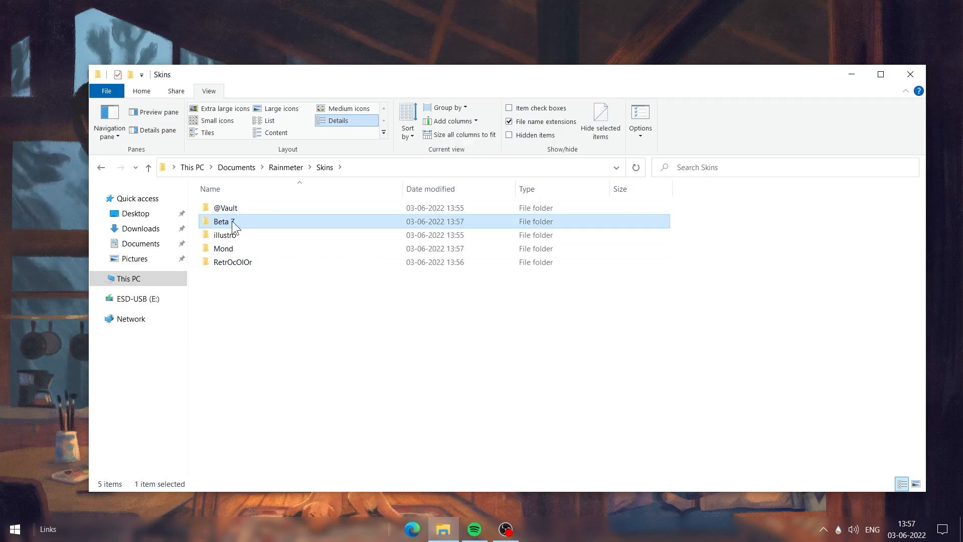
click(906, 82)
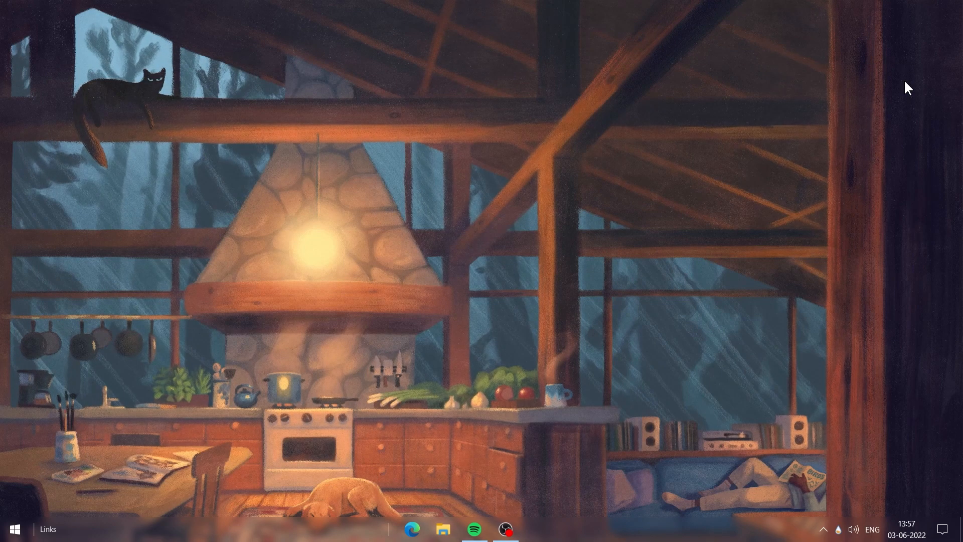
- Refresh all skins in the Rainmeter manager and load Clock.ini from Mond's Clock folder
double_click(837, 529)
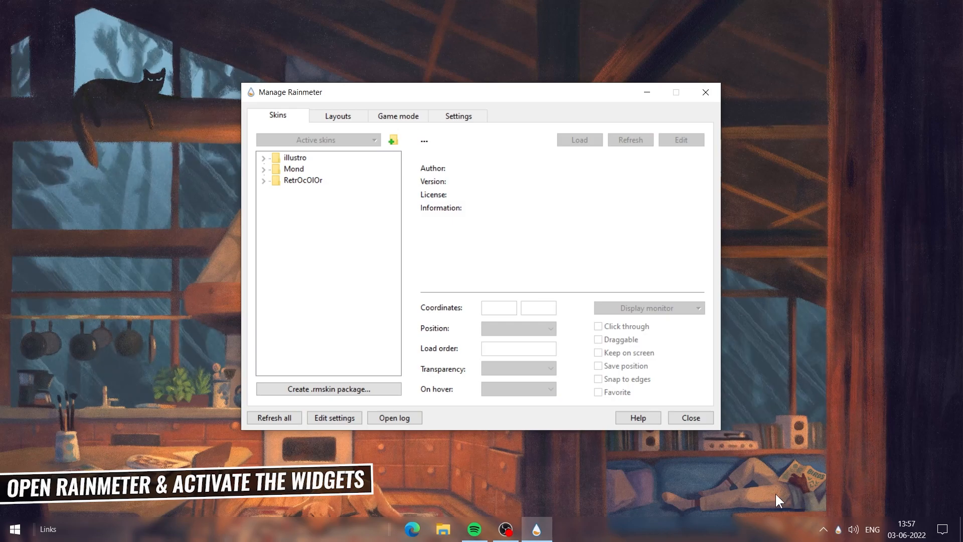
click(285, 417)
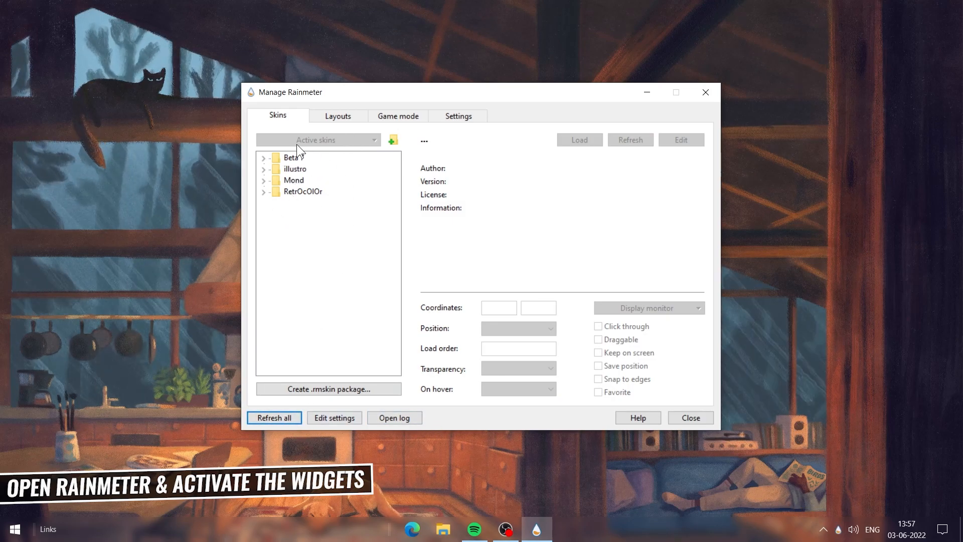
click(263, 182)
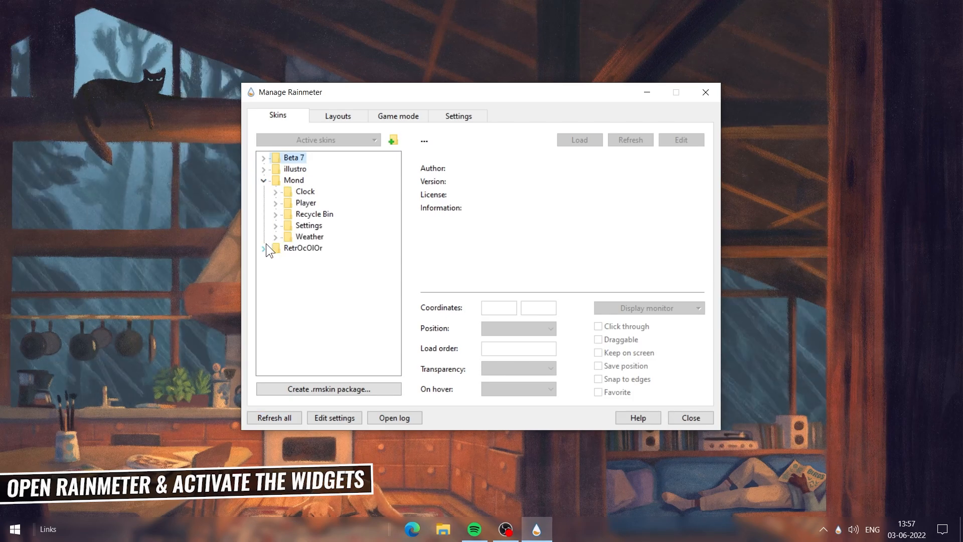
click(276, 191)
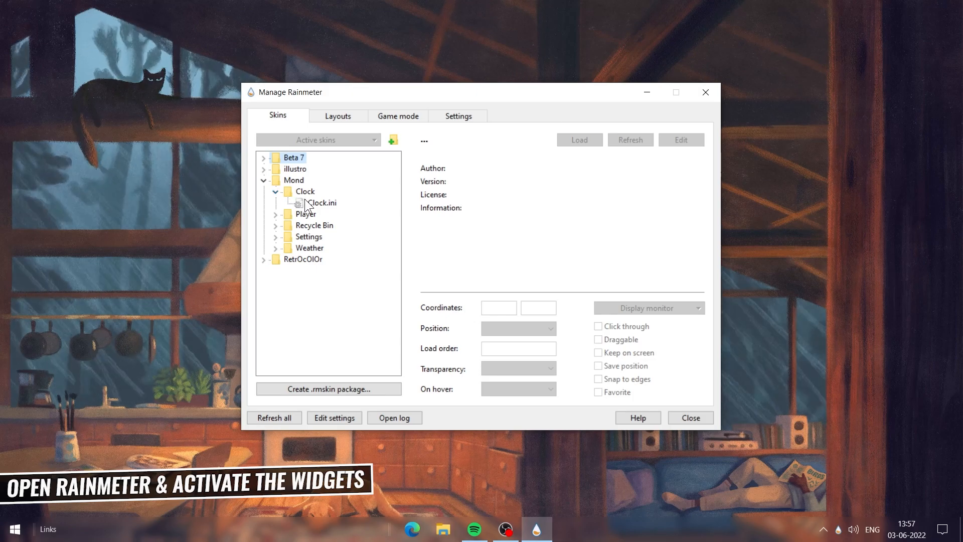
double_click(304, 198)
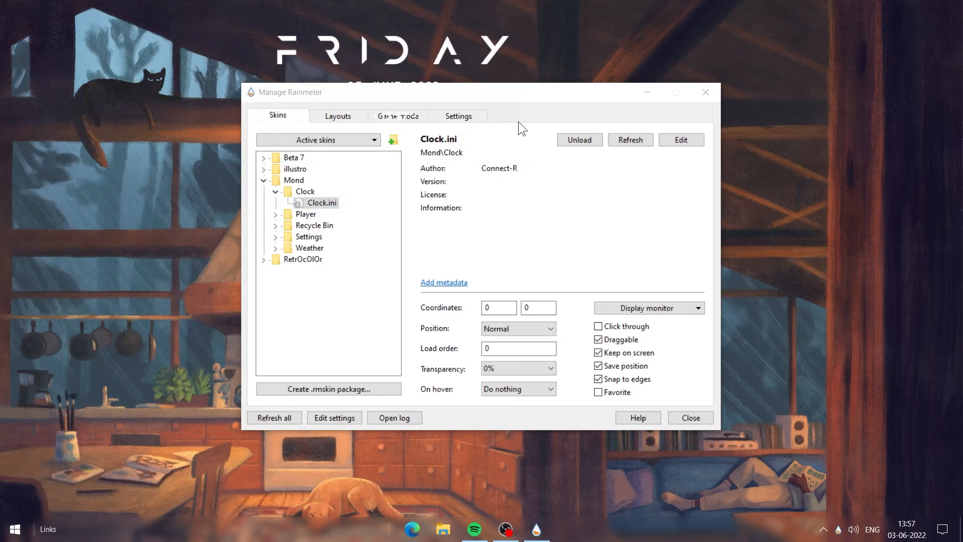
- Move the Mond clock widget to the upper middle of the desktop and minimize the Rainmeter manager
drag(626, 99, 766, 294)
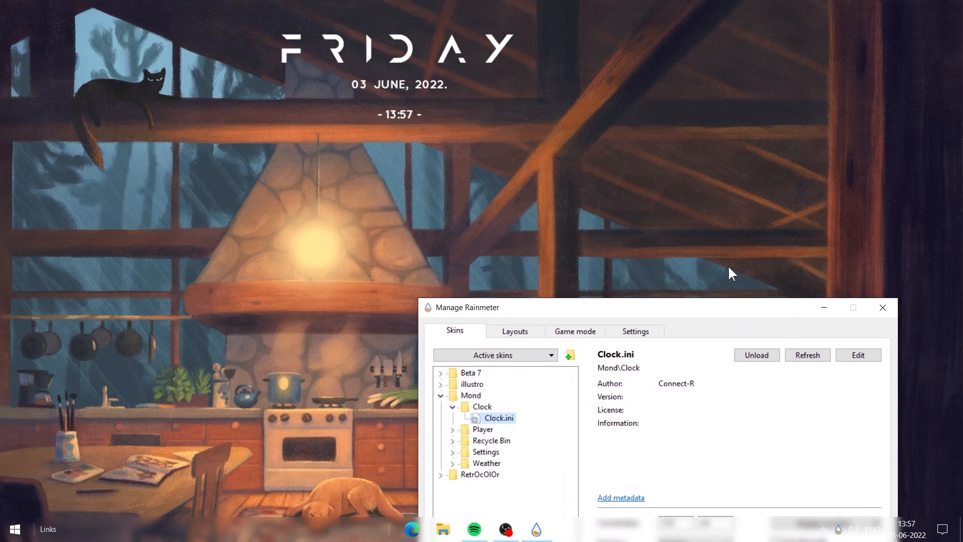
drag(401, 83, 473, 170)
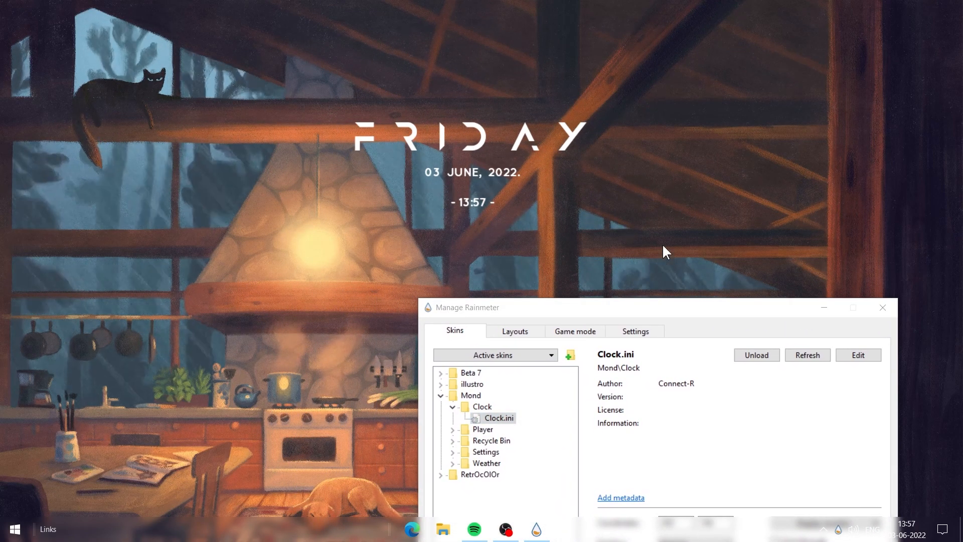
click(823, 307)
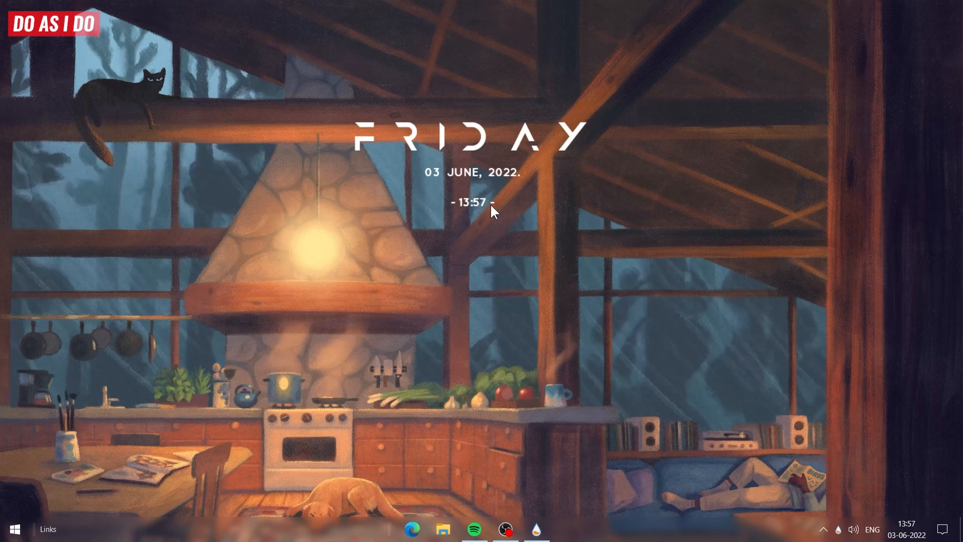
- Open the clock skin's Clock.ini for editing and set the MeasureDate format to "Year %Y."
right_click(483, 142)
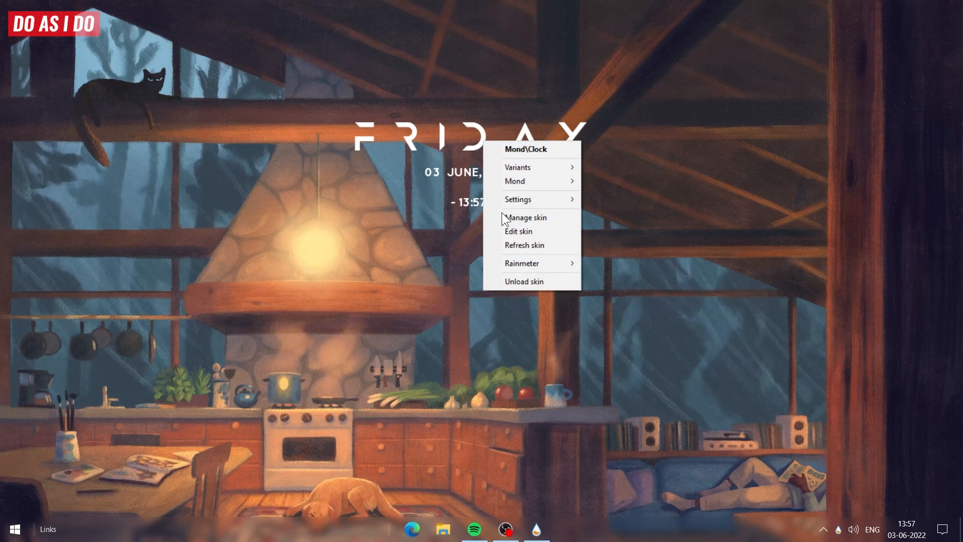
click(507, 232)
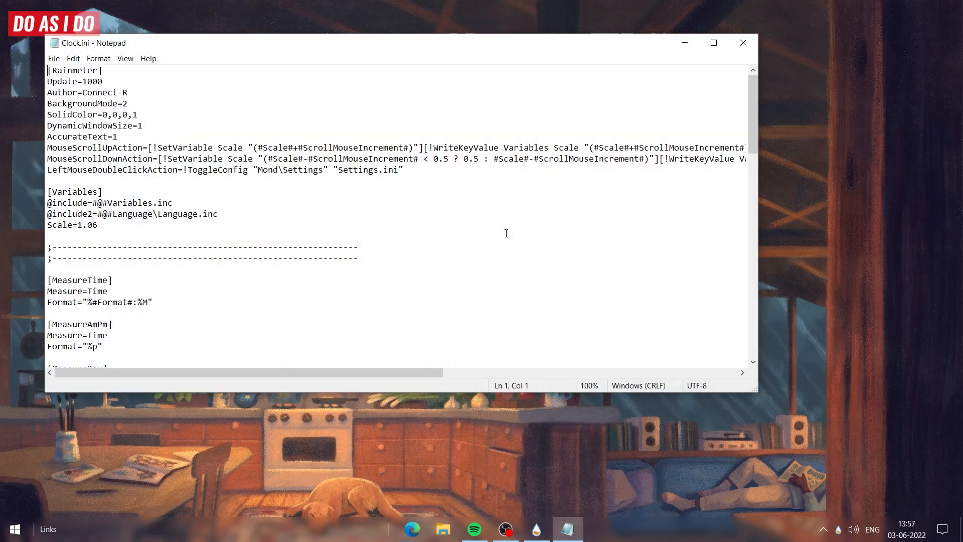
drag(754, 112, 754, 163)
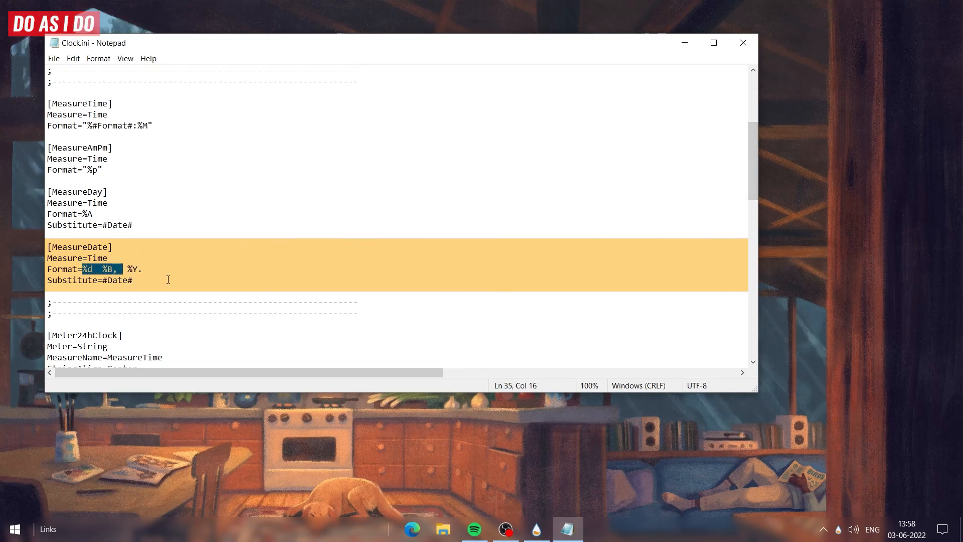
key(BackSpace)
text(Year)
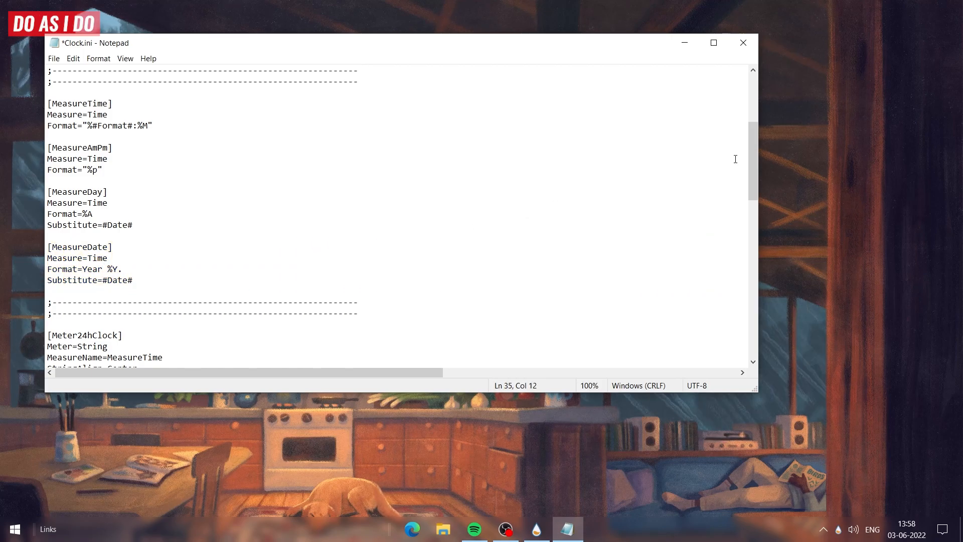
- Delete the Meter24hClock and Meter12hClock sections from Clock.ini, leaving a single blank line above [MeterDay]
drag(751, 162, 757, 231)
drag(670, 391, 671, 441)
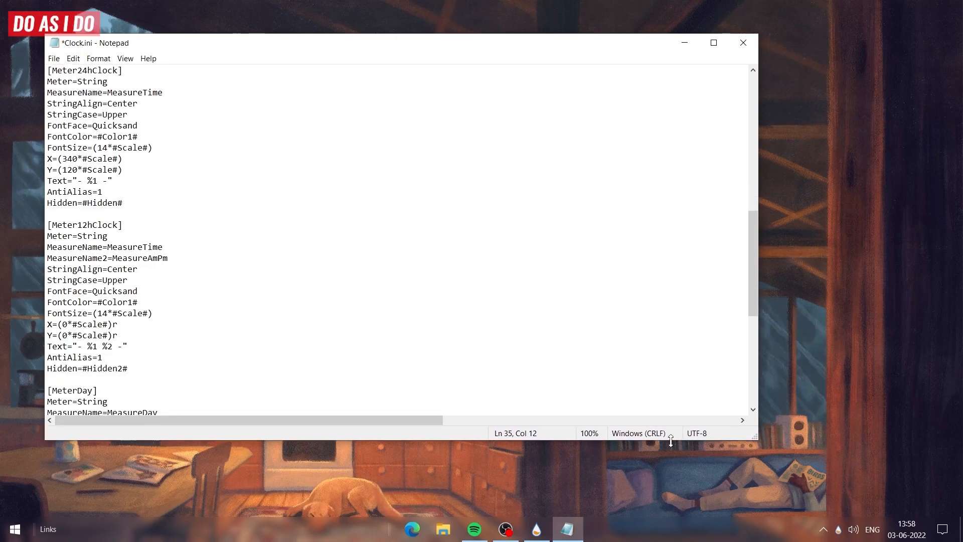
scroll(751, 287, up, 1)
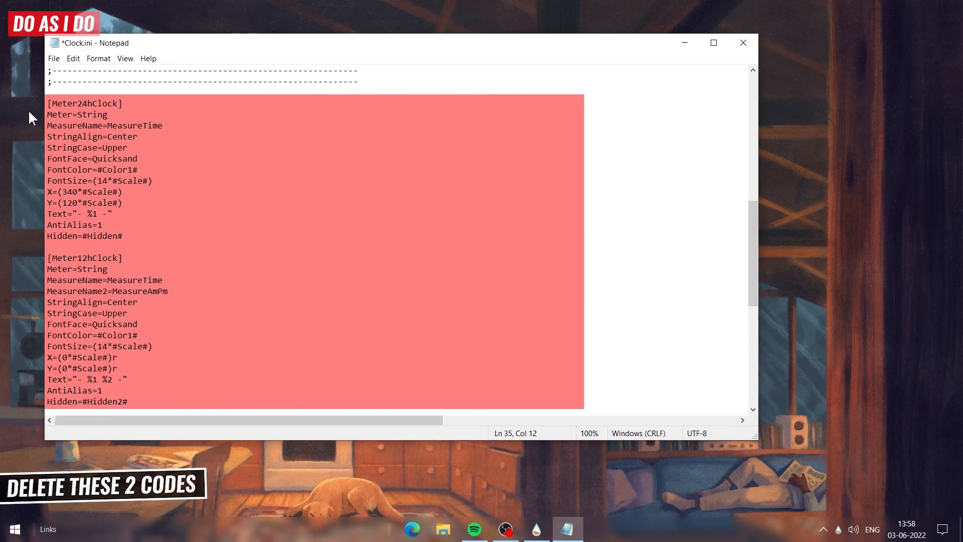
drag(48, 102, 208, 378)
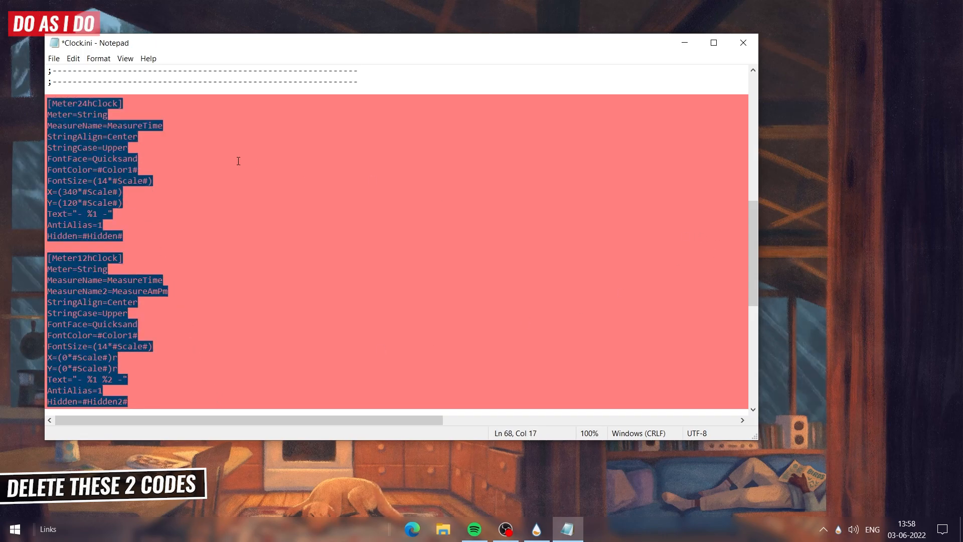
key(Delete)
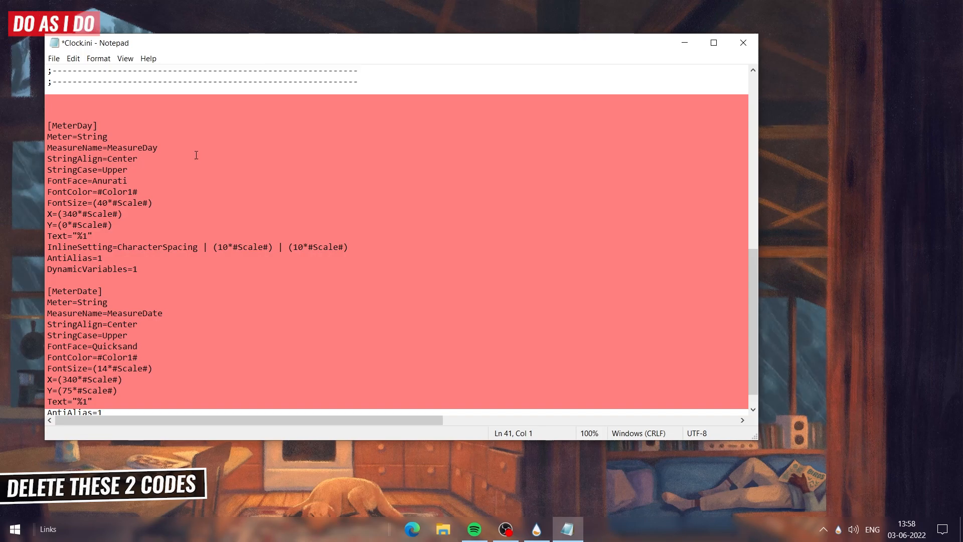
click(73, 112)
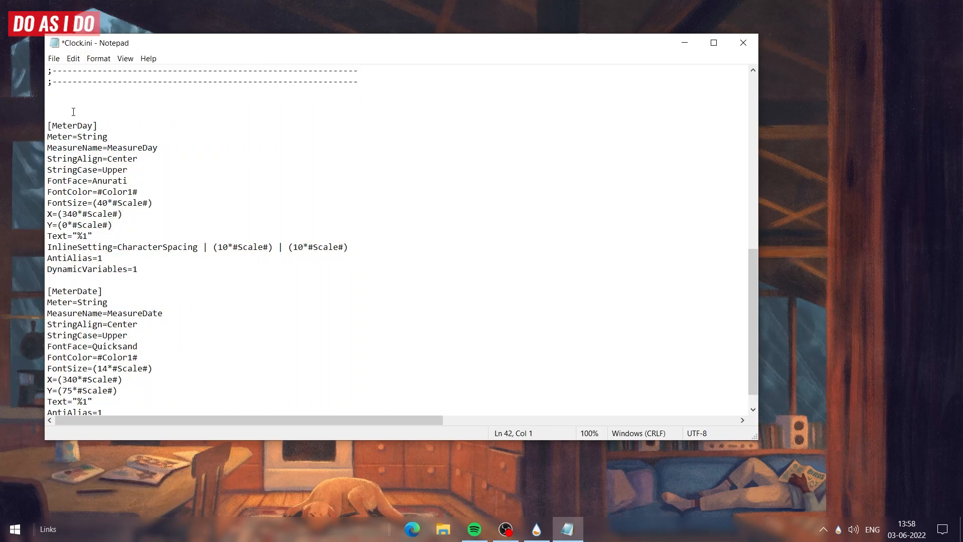
key(BackSpace)
key(BackSpace)
key(Return)
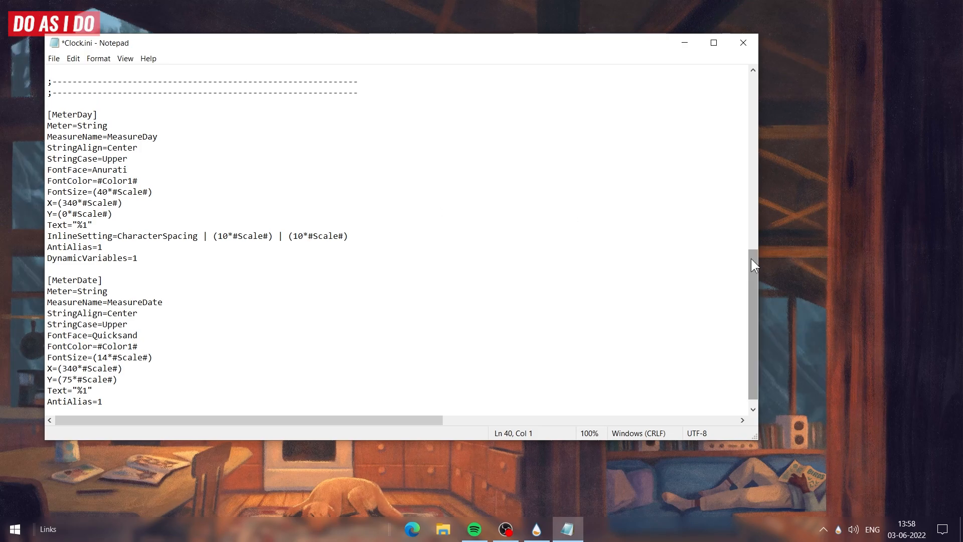
- Set MeterDay's FontSize to 28 and MeterDate's StringCase to Lower, FontSize to 13 and Y to 50; save and close Clock.ini
drag(755, 269, 760, 303)
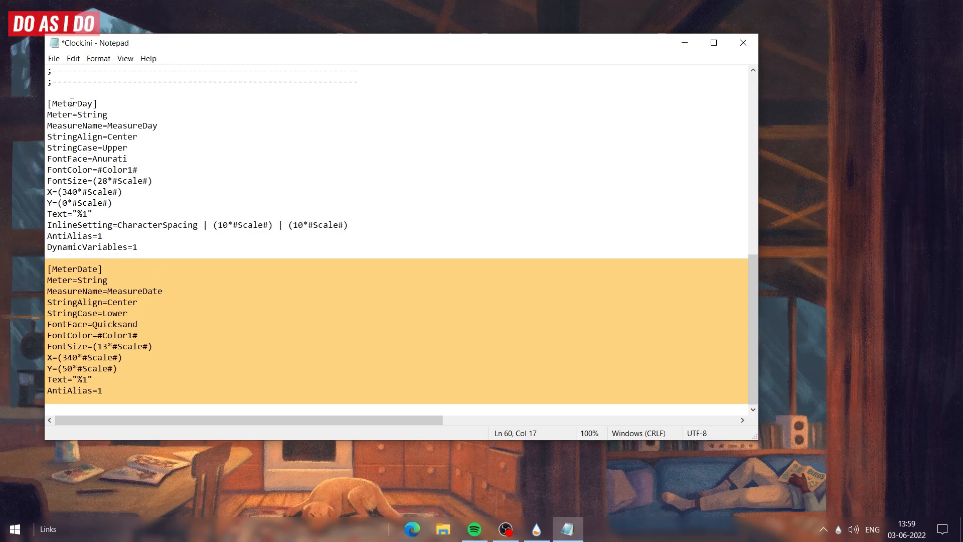
click(54, 59)
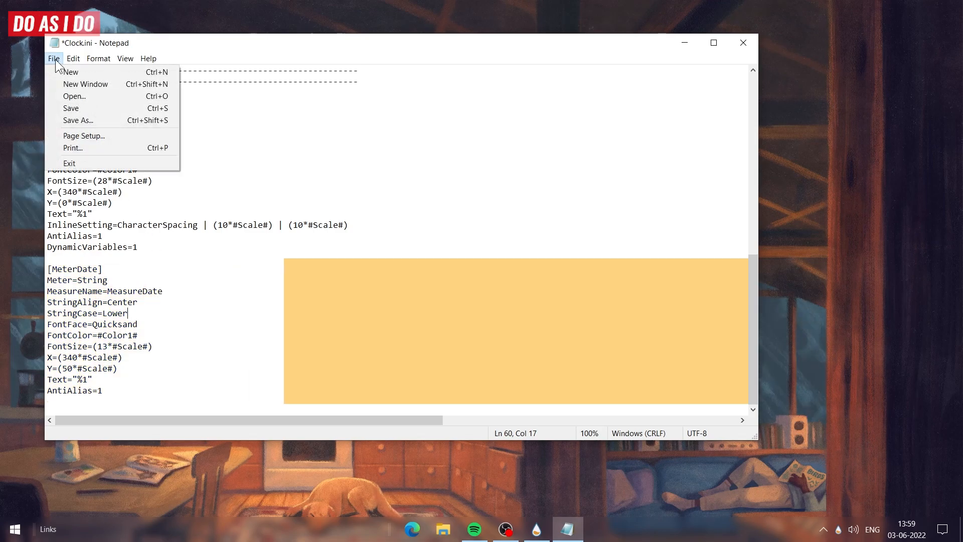
click(81, 110)
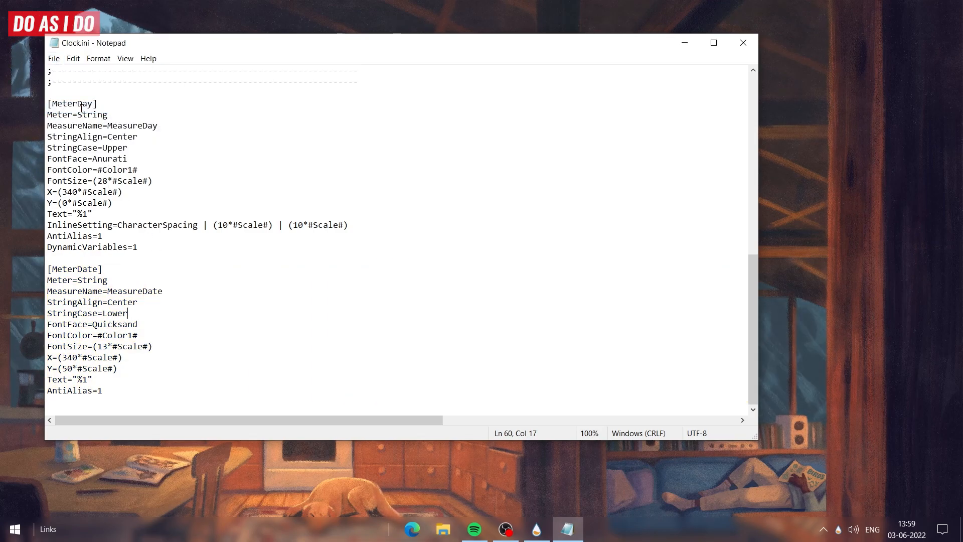
click(743, 44)
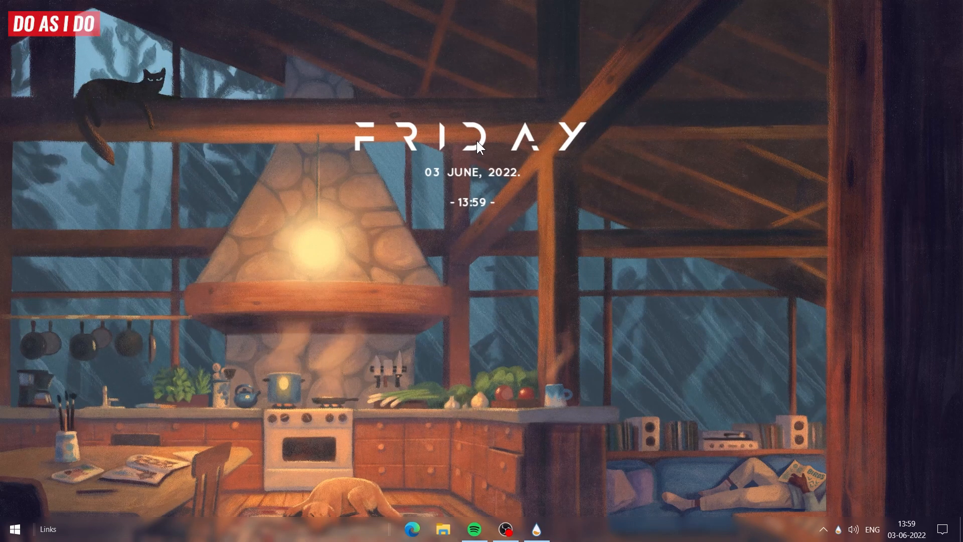
- Refresh the clock skin and move its widget slightly lower on the desktop, to about coordinates 397, 231
right_click(483, 140)
click(507, 243)
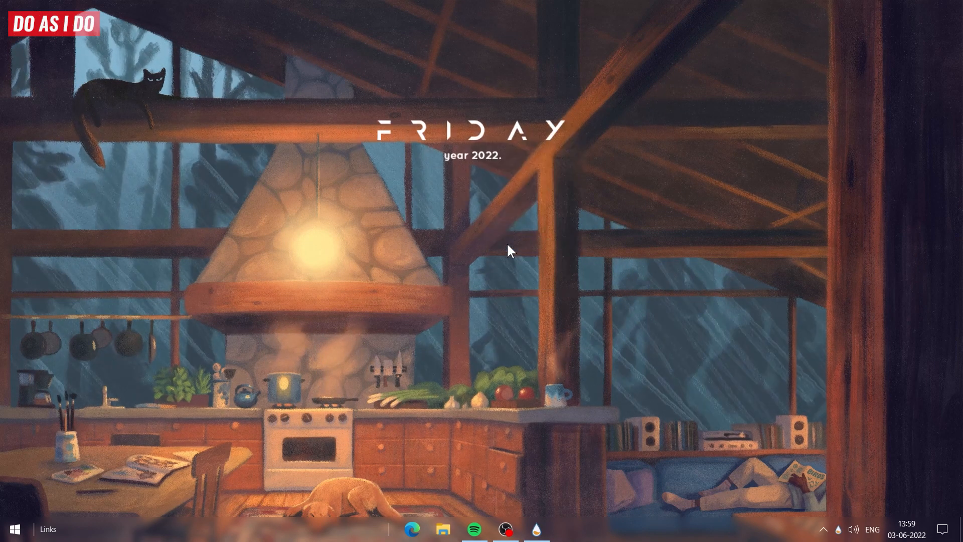
drag(465, 156, 467, 185)
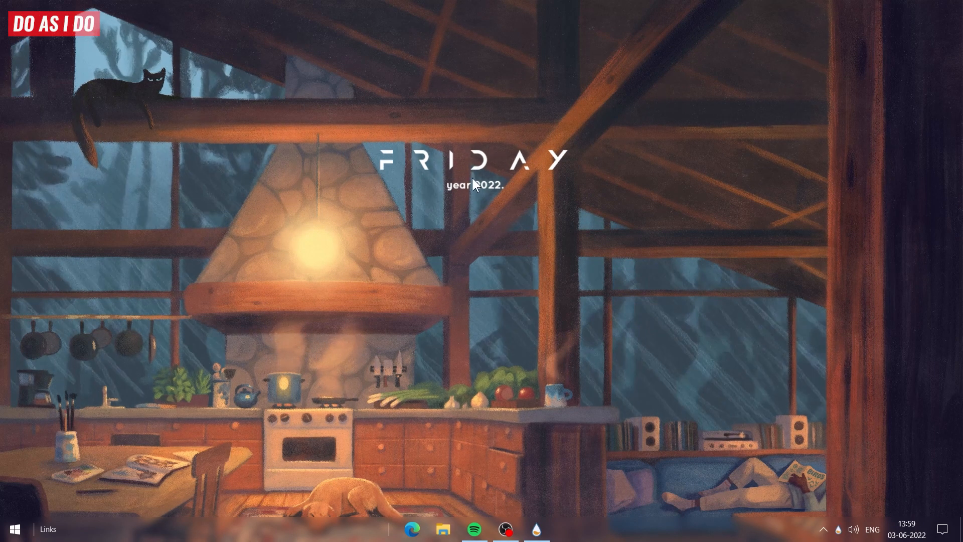
- Set the Mond Clock.ini skin's position to On desktop and its transparency to 20% in the Rainmeter manager
click(536, 529)
drag(601, 292, 676, 142)
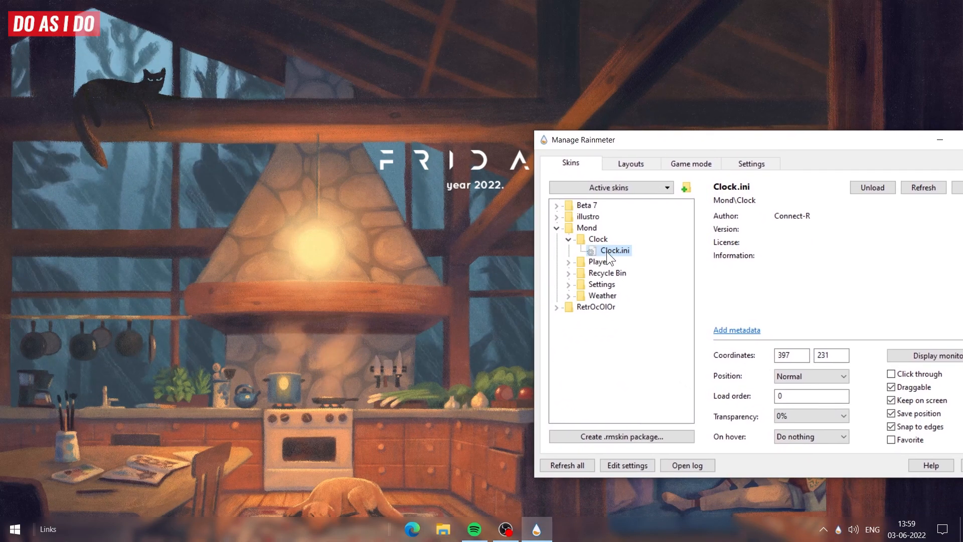
click(815, 378)
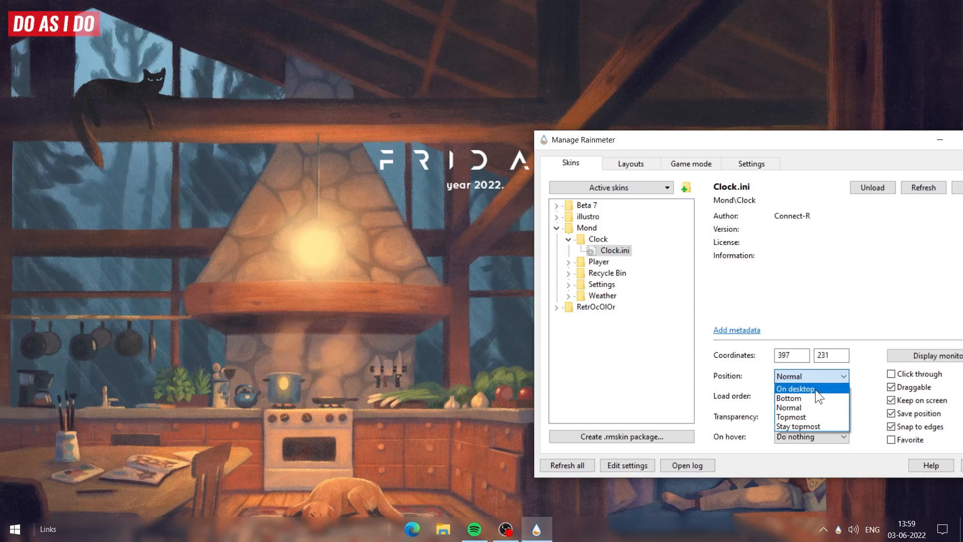
click(814, 389)
click(798, 416)
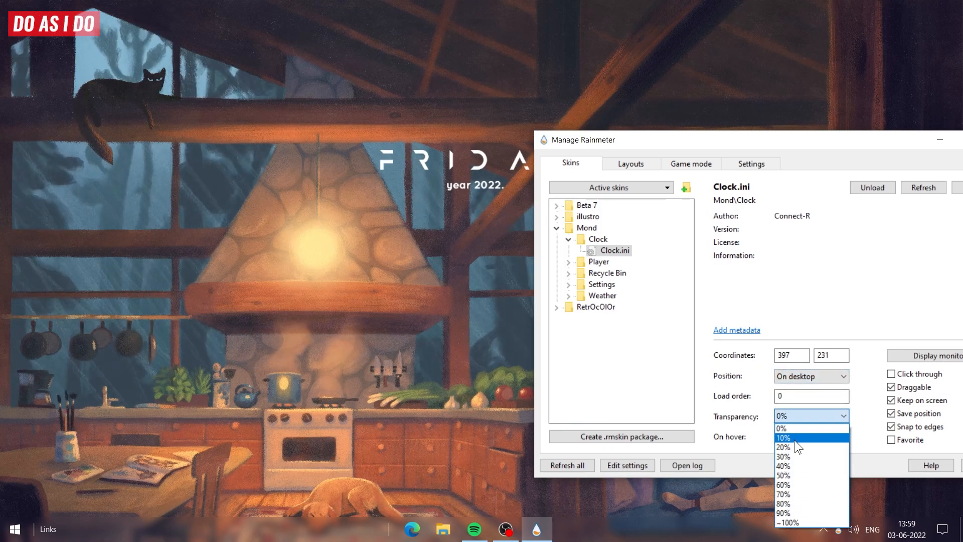
click(792, 446)
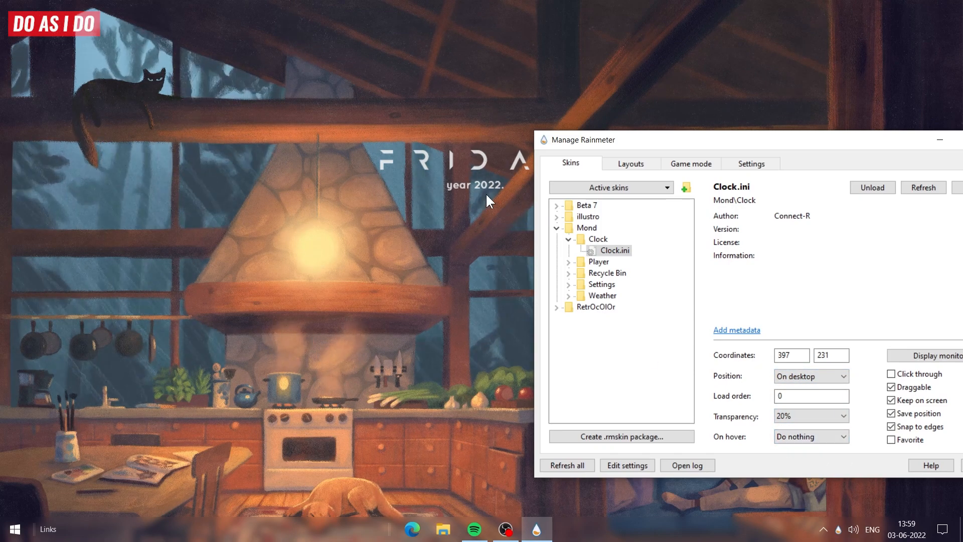
- Load Recycle Bin.ini from Mond's Recycle Bin folder and move its widget to the desktop's lower-right corner, at about 1270, 756
click(556, 228)
click(556, 229)
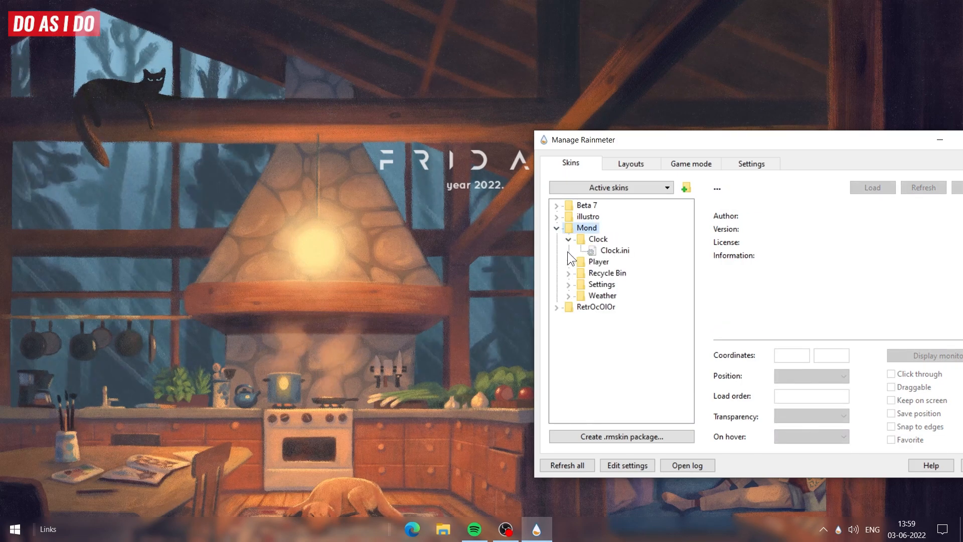
click(582, 273)
click(568, 274)
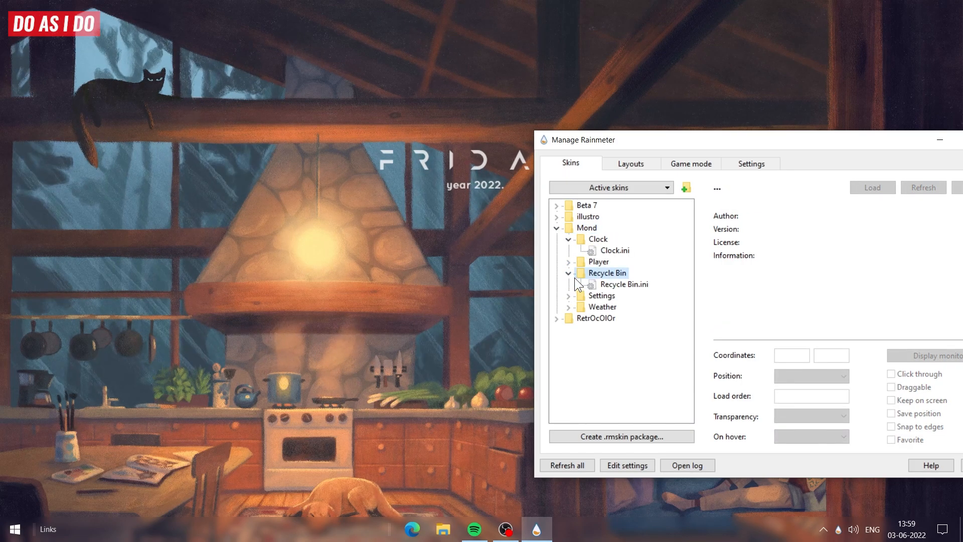
right_click(616, 286)
click(633, 292)
drag(699, 140, 302, 111)
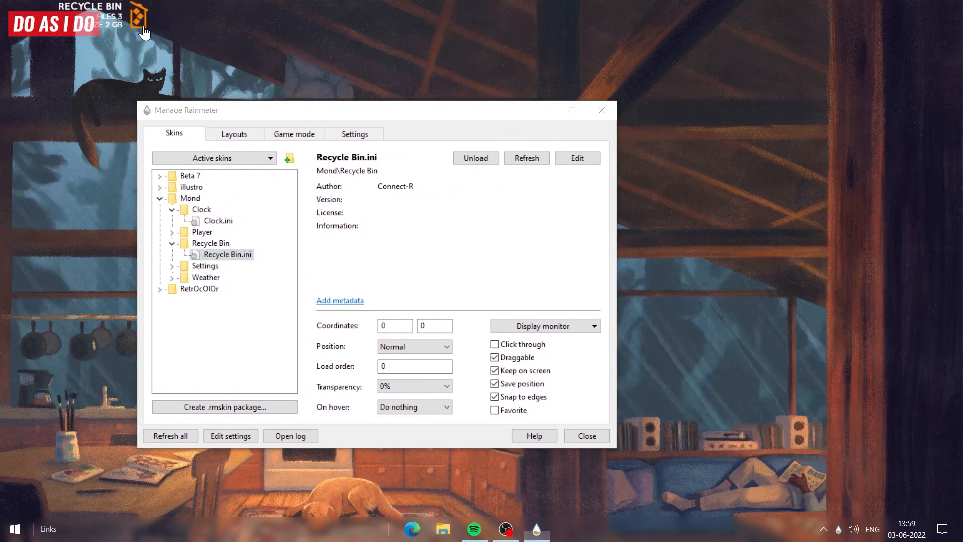
drag(144, 33, 879, 480)
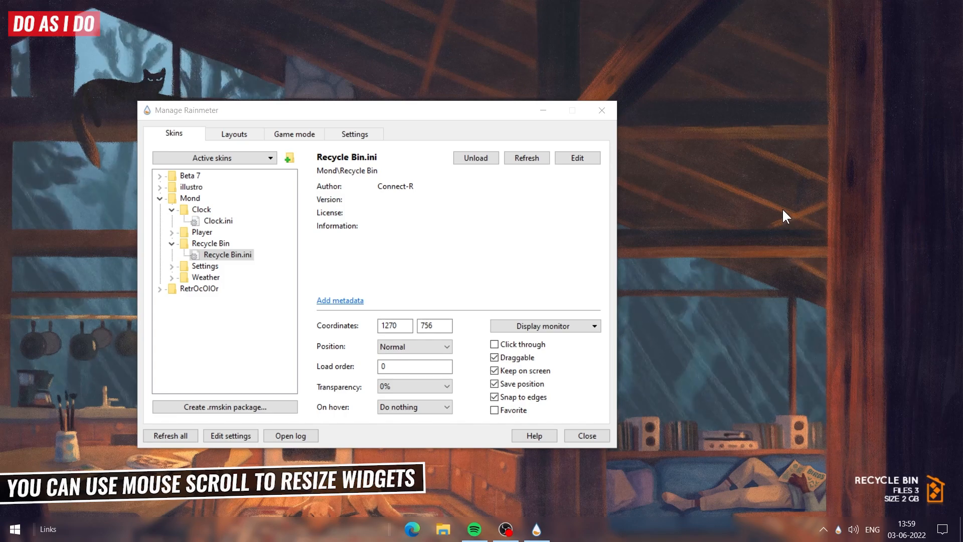
- Scale down the Recycle Bin widget and set Scale to 0.25 in Recycle Bin.ini, closing the file once it is saved
scroll(894, 484, down, 2)
scroll(875, 482, up, 3)
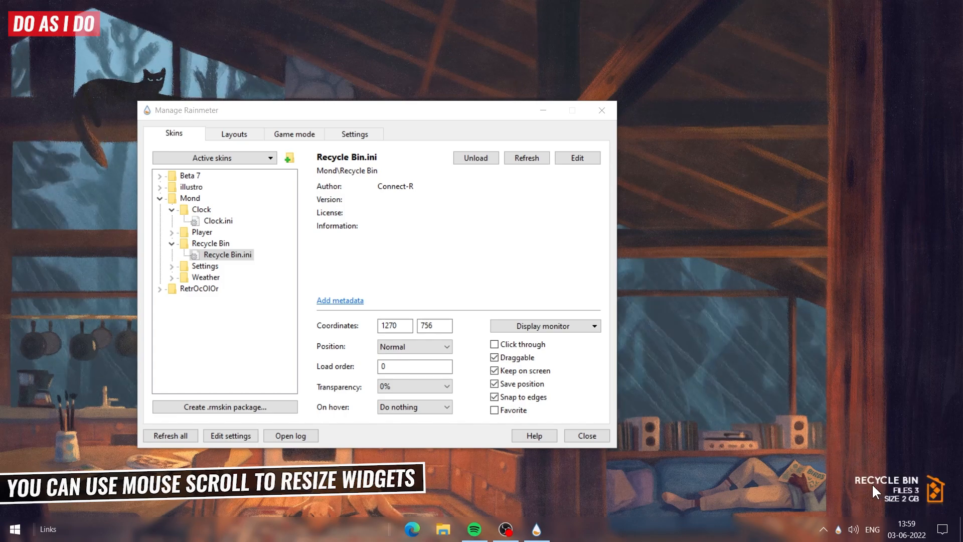
right_click(903, 489)
click(901, 435)
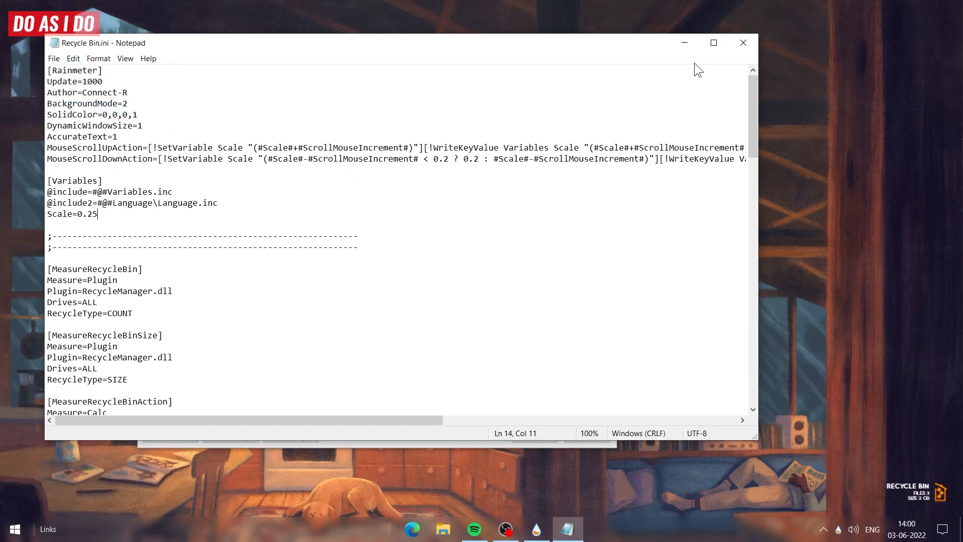
click(741, 44)
- Refresh the Recycle Bin skin without deleting the recycled items, and shift its widget to about coordinates 1317, 766
click(936, 496)
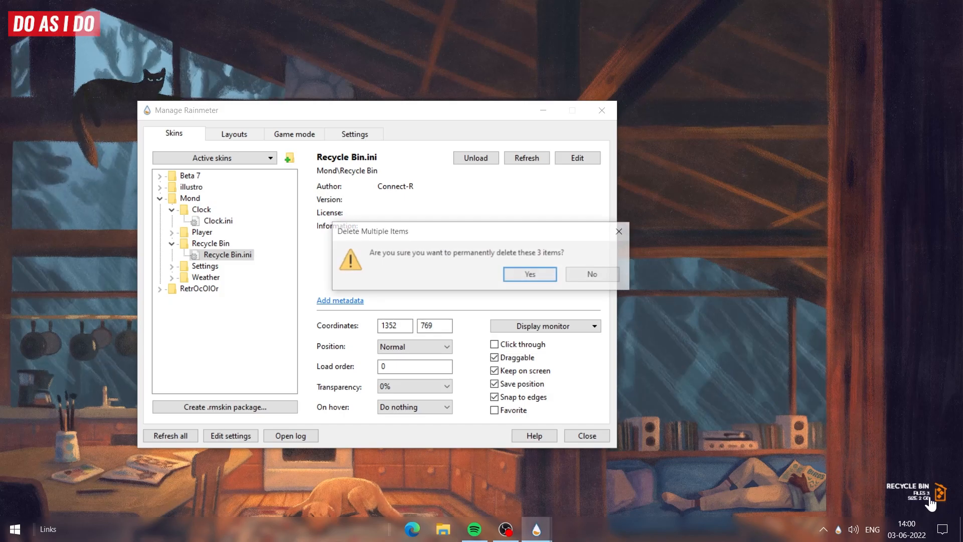
click(609, 275)
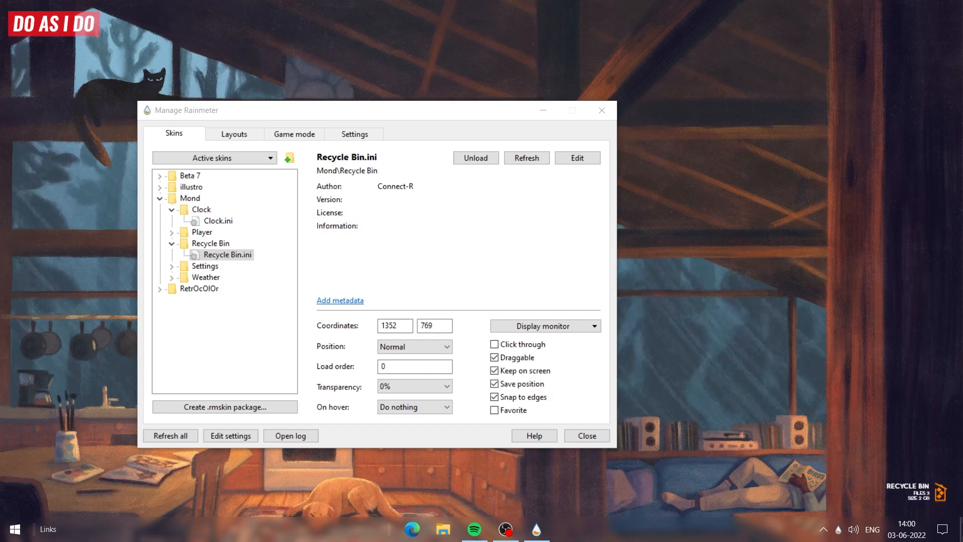
right_click(918, 491)
click(891, 444)
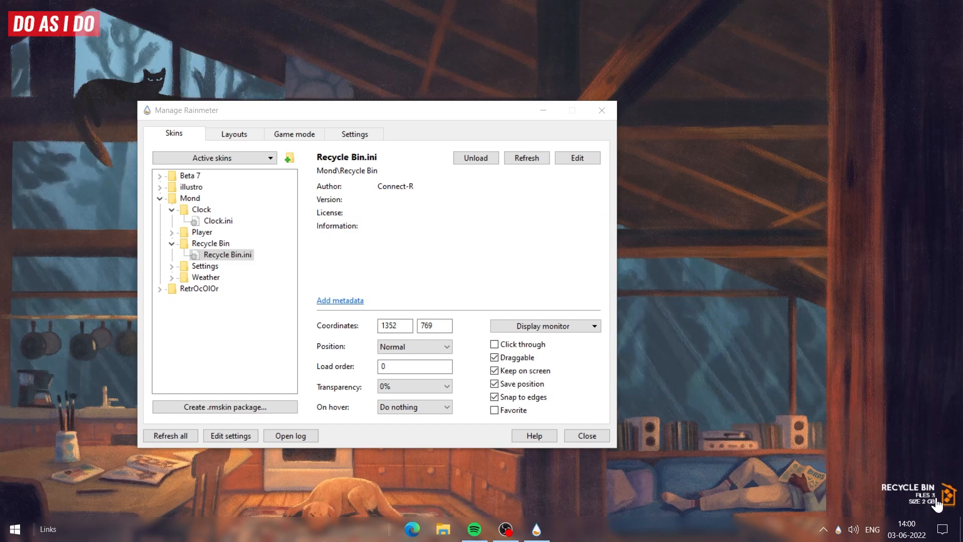
drag(922, 499, 914, 497)
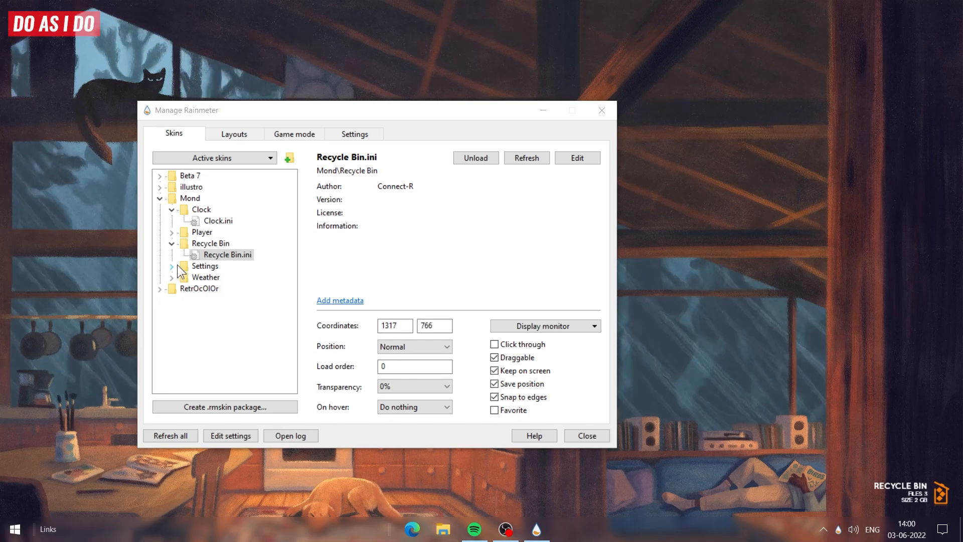
- Set the Mond Recycle Bin.ini skin's position to On desktop and its transparency to 10%
click(159, 198)
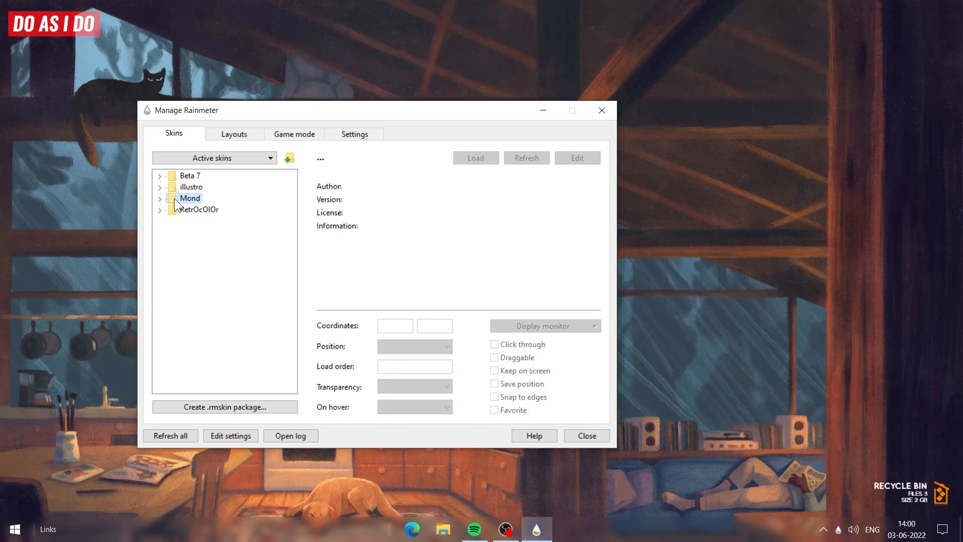
drag(265, 120, 323, 177)
click(220, 256)
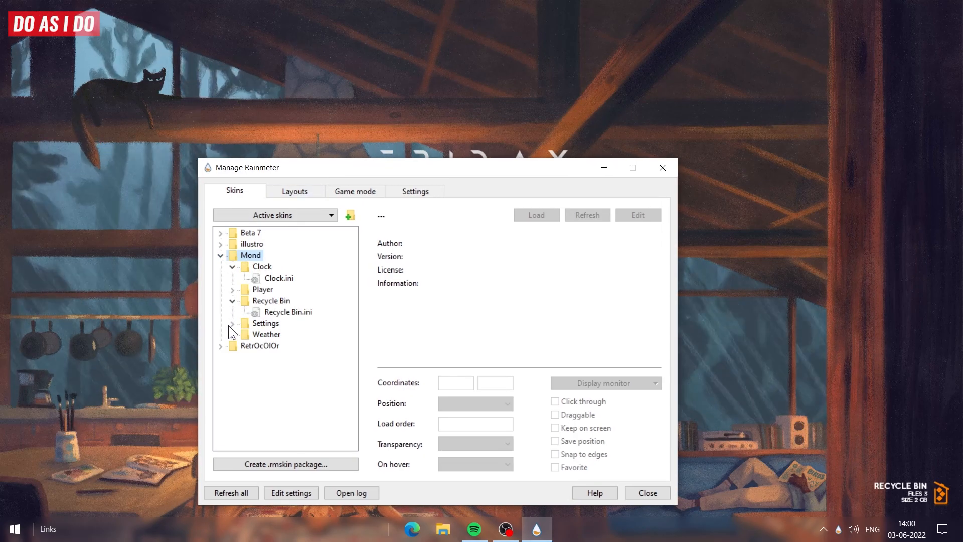
click(284, 312)
click(451, 404)
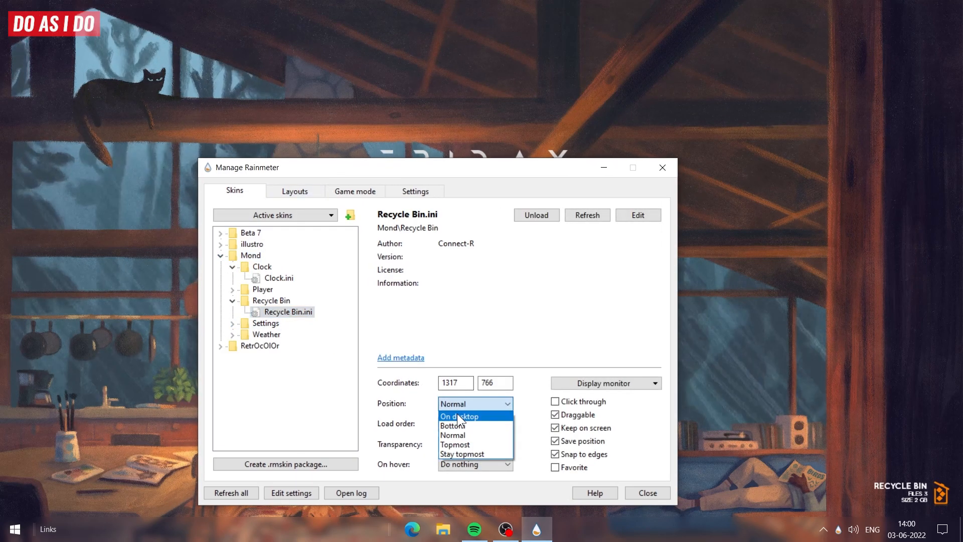
click(456, 414)
click(453, 443)
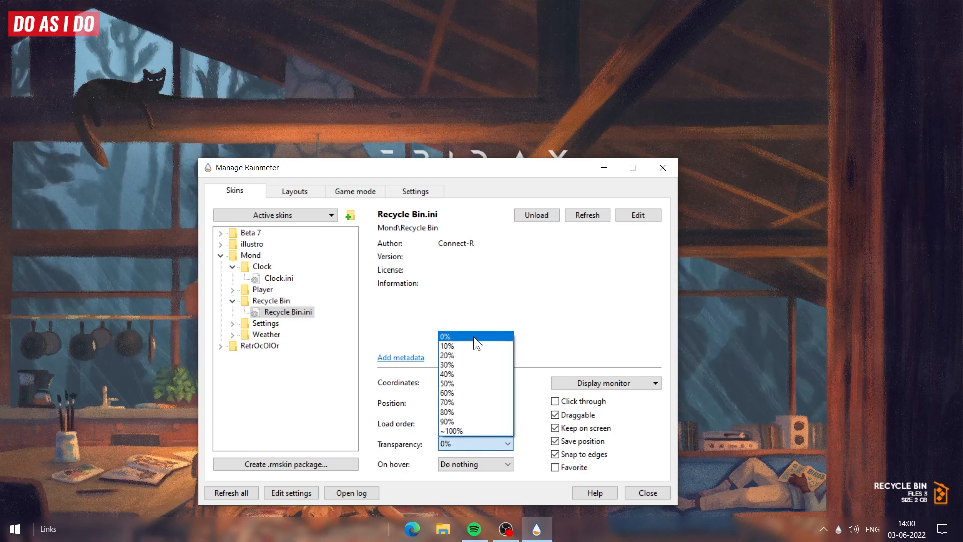
click(474, 354)
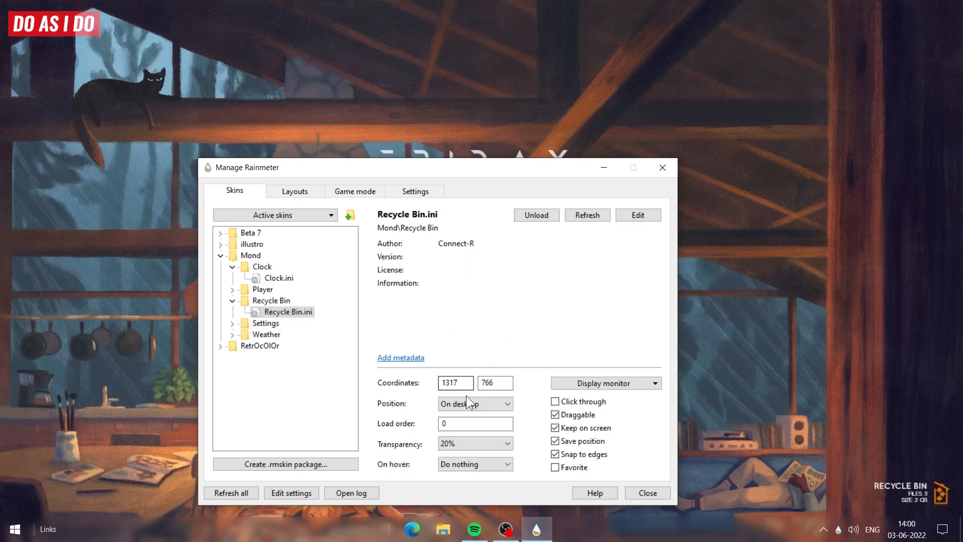
click(464, 444)
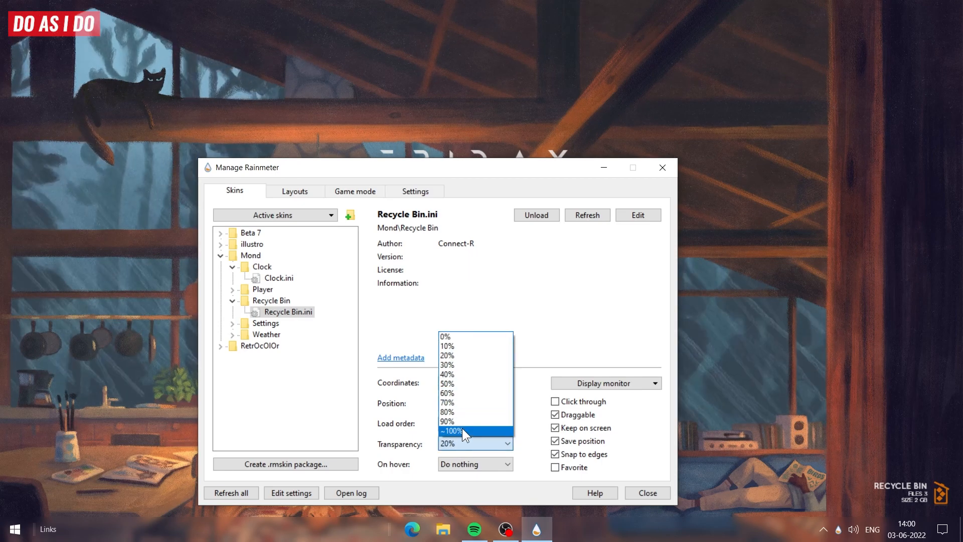
click(468, 346)
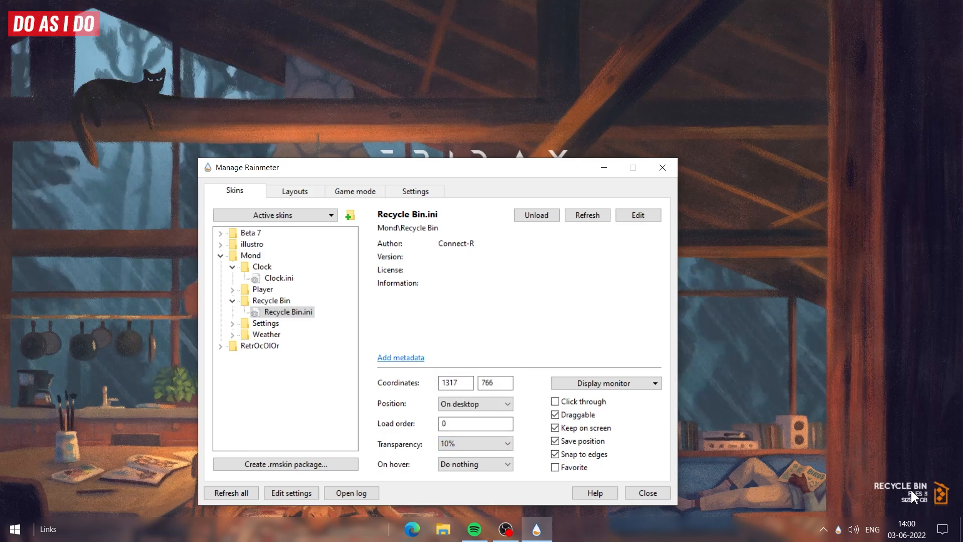
- Load Music Info.ini from RetrOcOlOr's Music Info folder and move its widget to the lower middle of the desktop, at about 588, 728
drag(384, 170, 774, 124)
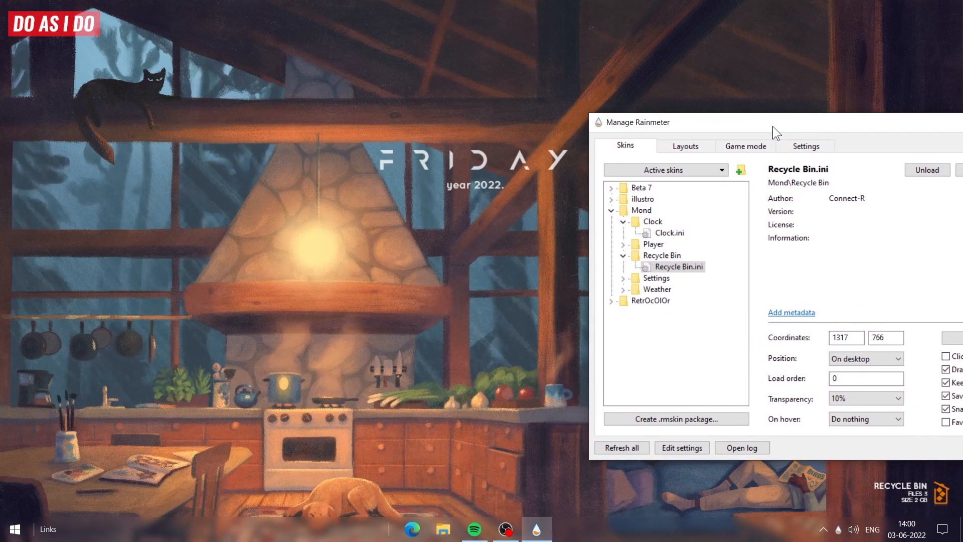
click(611, 211)
click(612, 222)
click(624, 233)
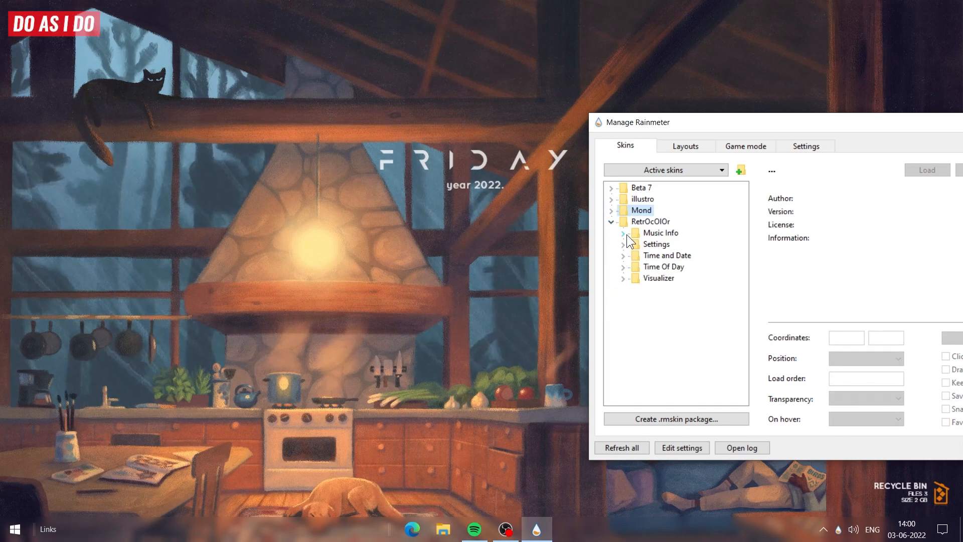
click(677, 245)
right_click(684, 247)
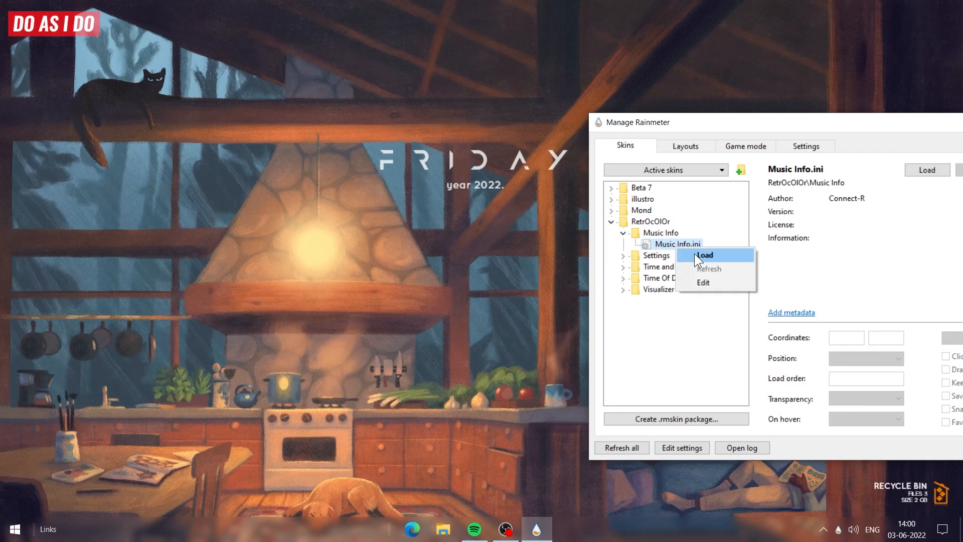
click(694, 253)
drag(102, 37, 471, 492)
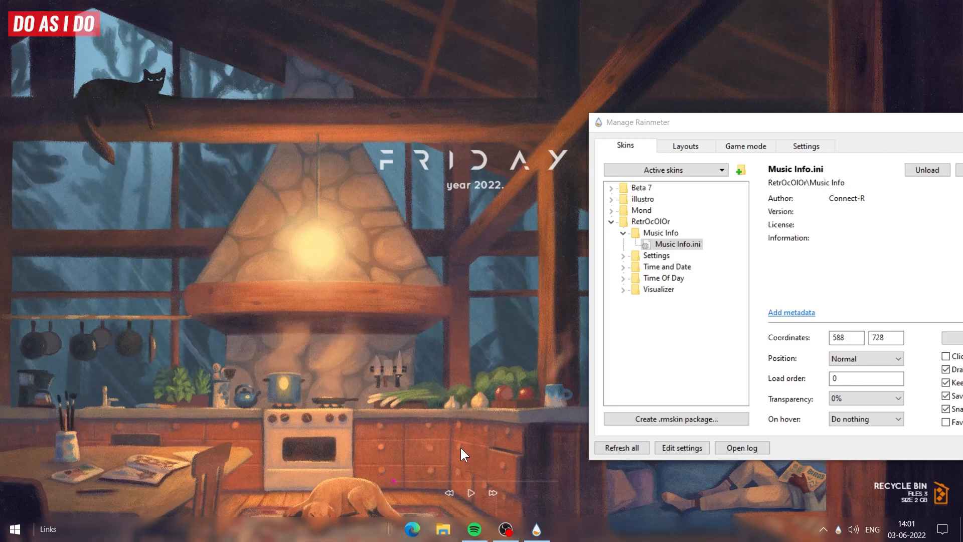
- Nudge the clock widget slightly up and left, and set the Music Info.ini skin's position to On desktop
mouse_move(483, 166)
mouse_down()
mouse_move(468, 164)
mouse_move(474, 159)
mouse_up()
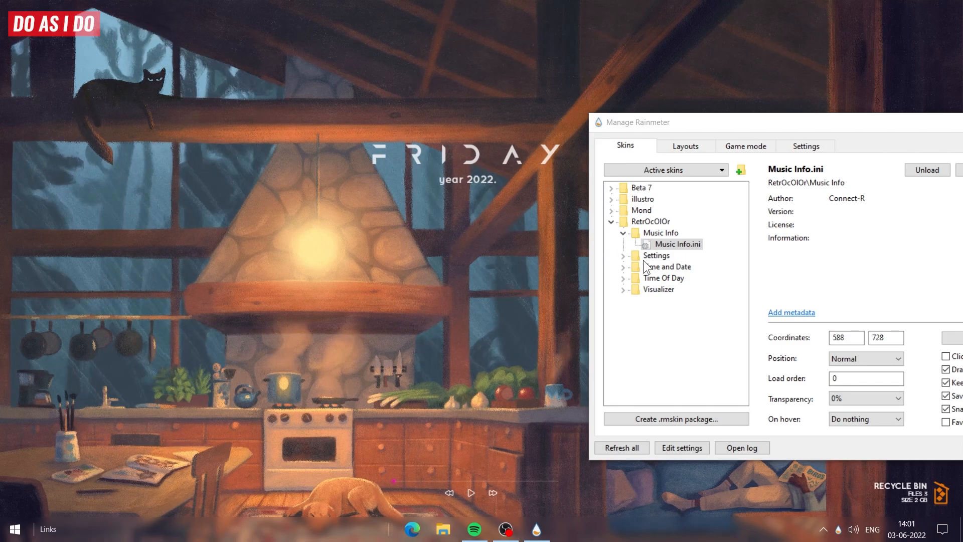
drag(658, 124, 700, 125)
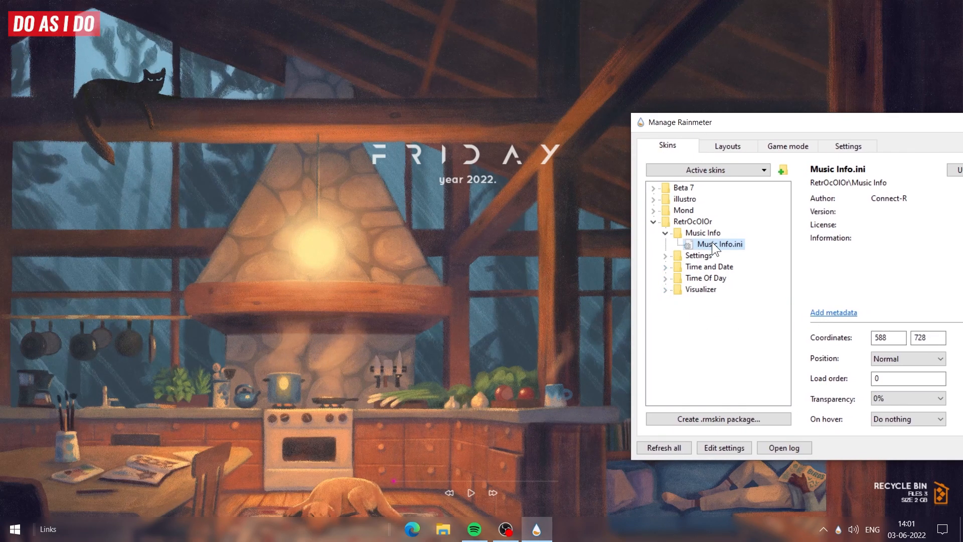
click(875, 359)
click(883, 370)
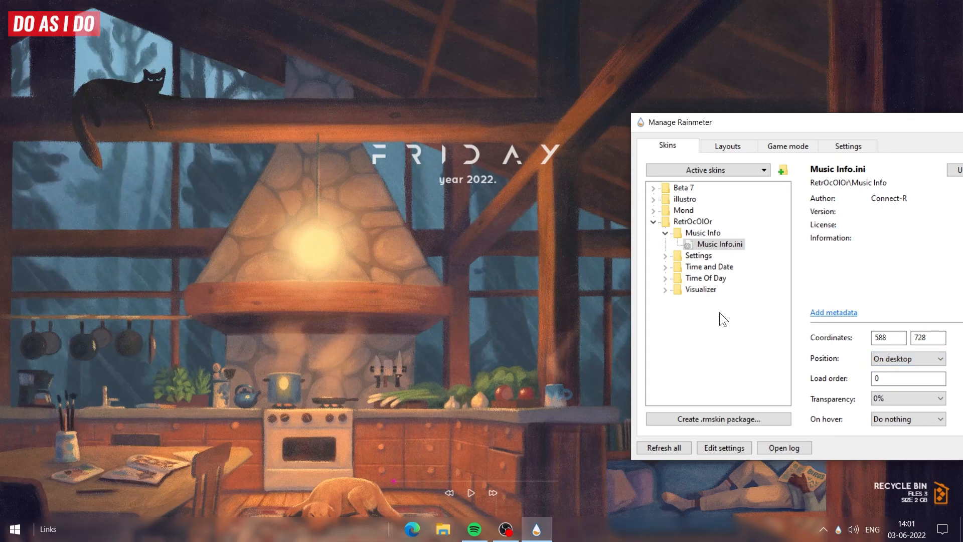
- Load Visualizer.ini from RetrOcOlOr's Visualizer folder
click(665, 289)
right_click(689, 300)
click(708, 304)
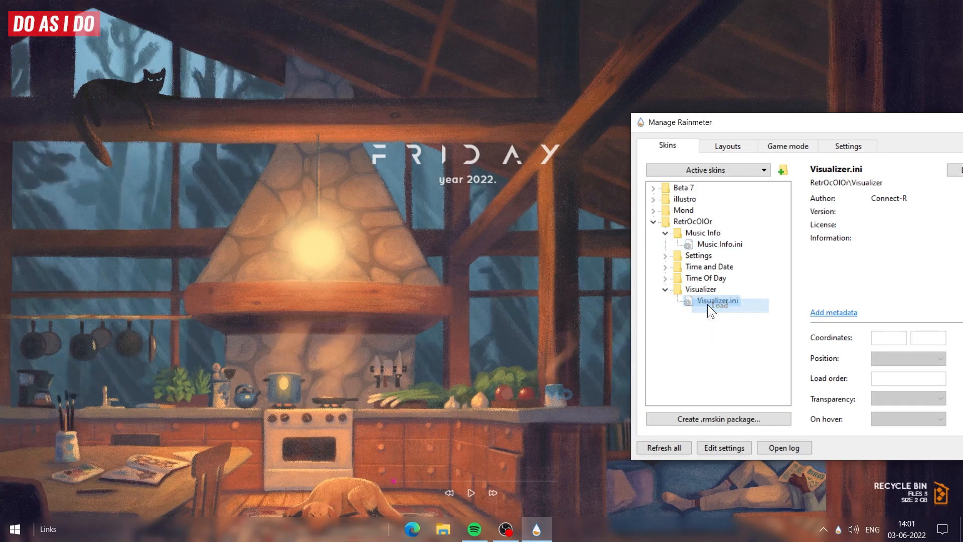
- Move the visualizer widget above the music controls, to about 629, 565, and shrink its width to match them
drag(149, 95, 251, 321)
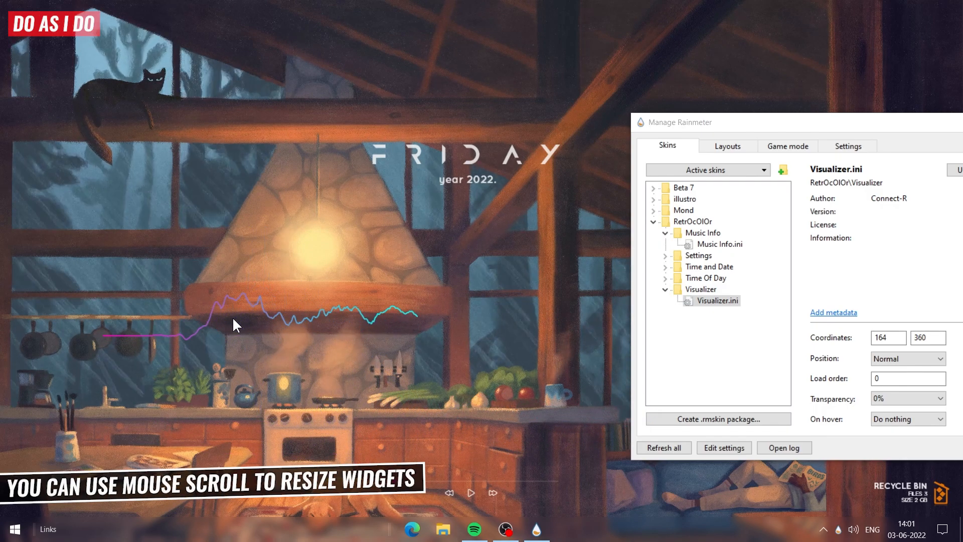
scroll(235, 319, down, 3)
scroll(229, 317, down, 3)
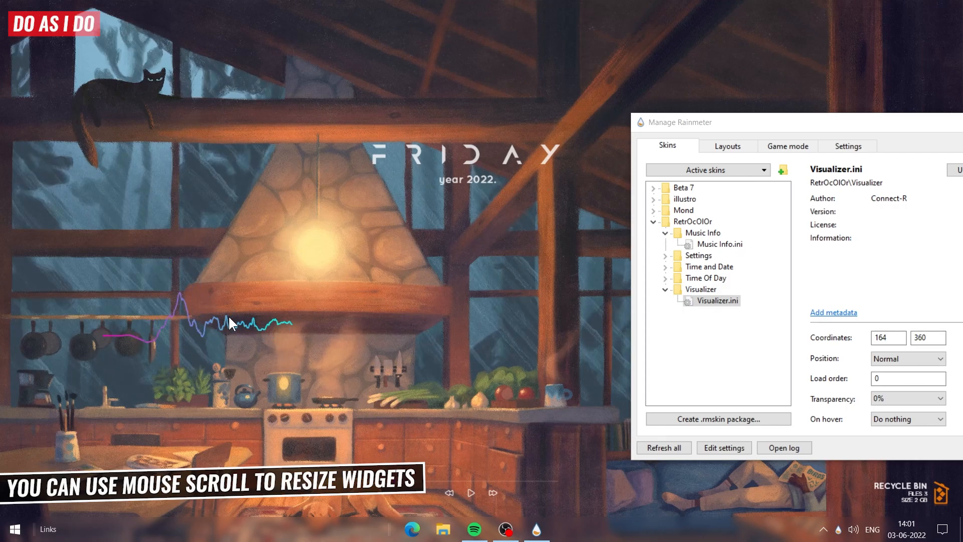
drag(182, 329, 335, 401)
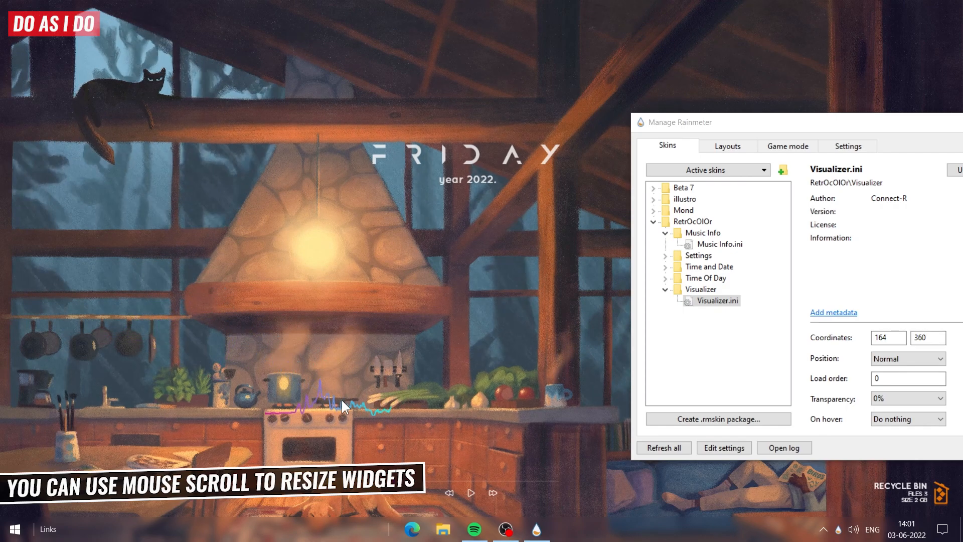
drag(490, 451, 470, 451)
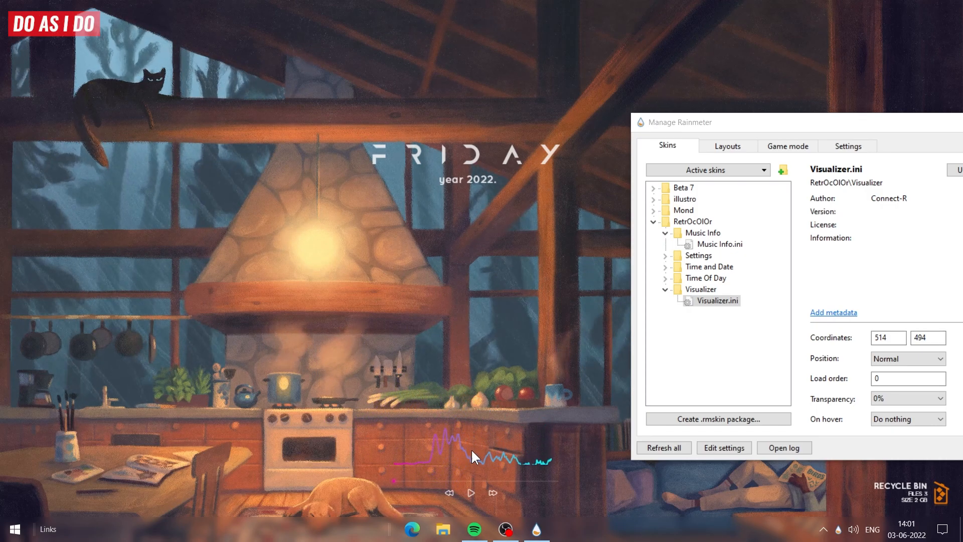
- Set BarHeight to 50 in Visualizer.ini, save and refresh all skins, and lower the visualizer to about 627, 614
right_click(711, 302)
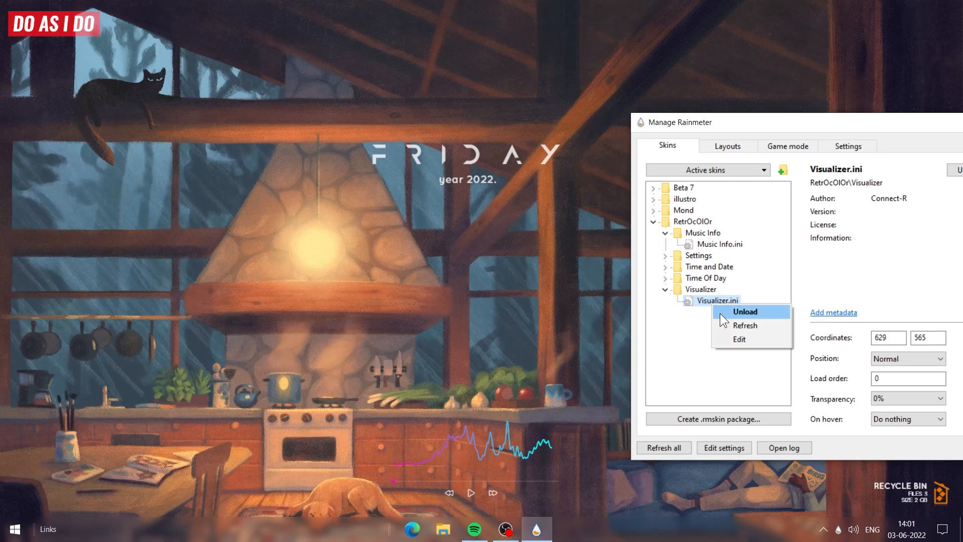
click(738, 339)
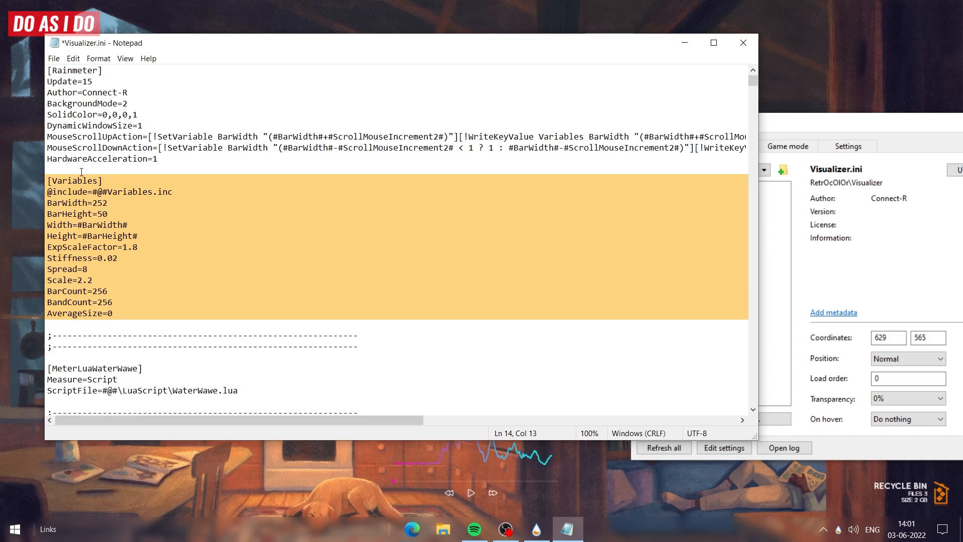
click(54, 59)
click(70, 108)
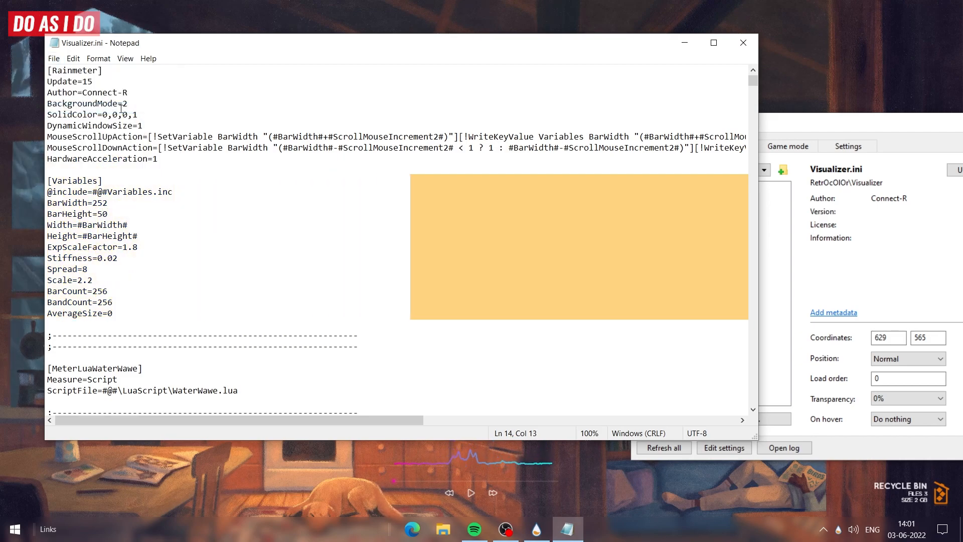
click(745, 40)
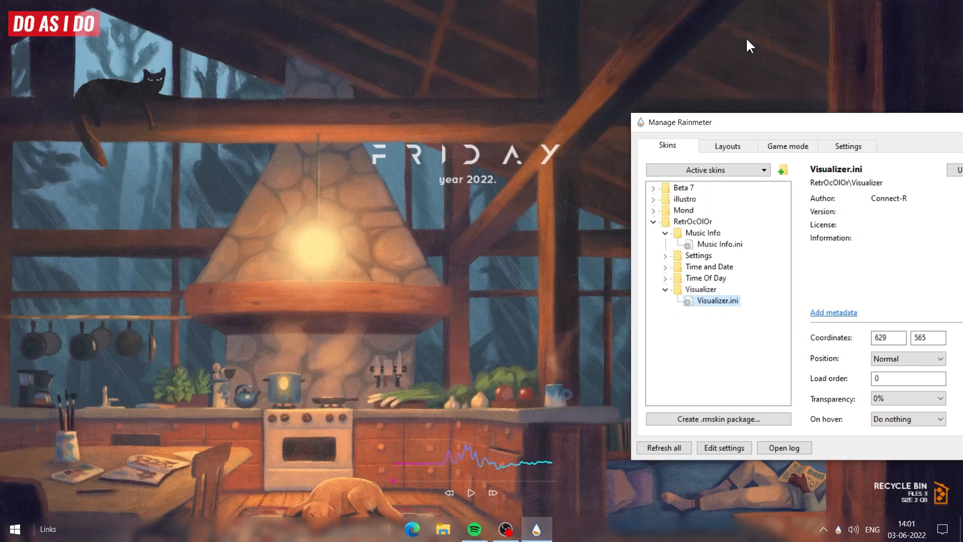
click(670, 443)
drag(475, 425, 476, 456)
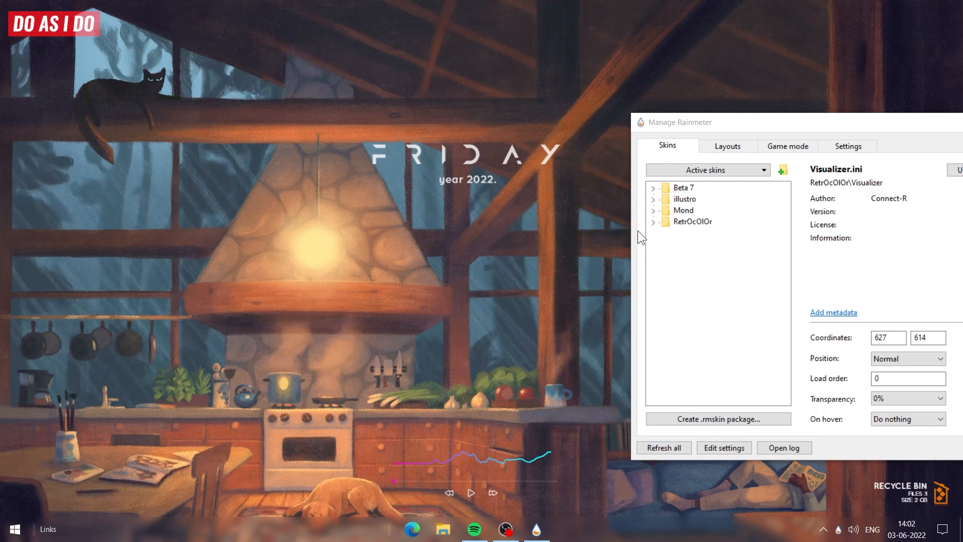
- Load Settings.ini from RetrOcOlOr's Settings folder
click(654, 227)
click(653, 222)
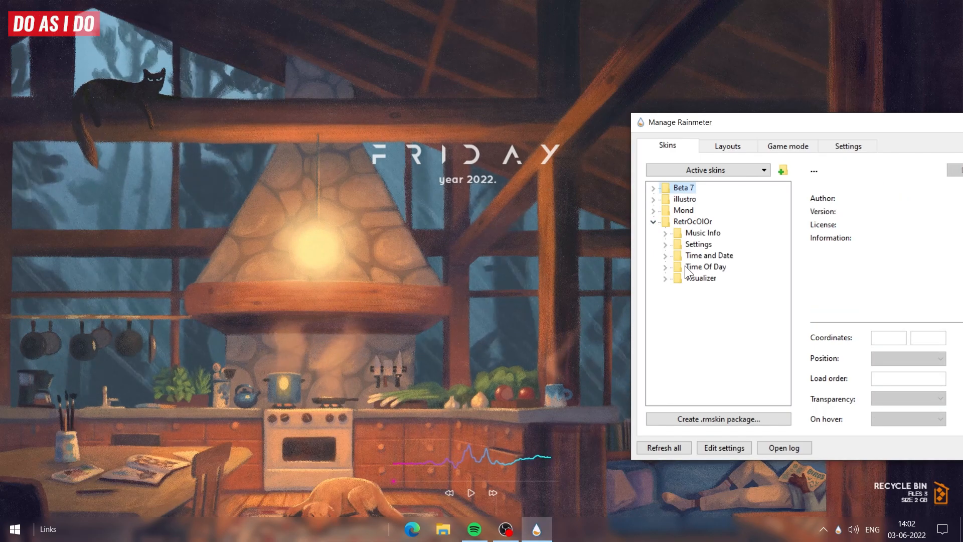
click(665, 245)
right_click(709, 256)
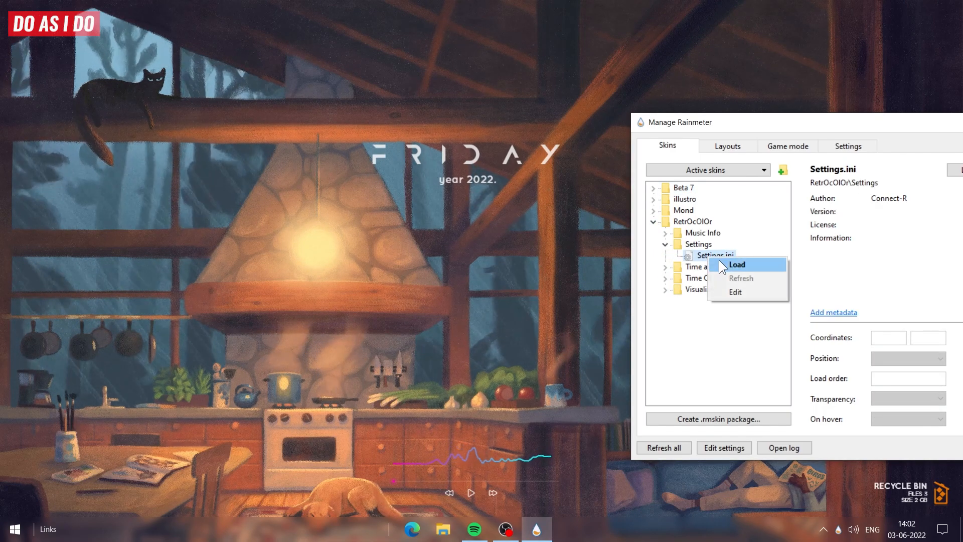
click(728, 264)
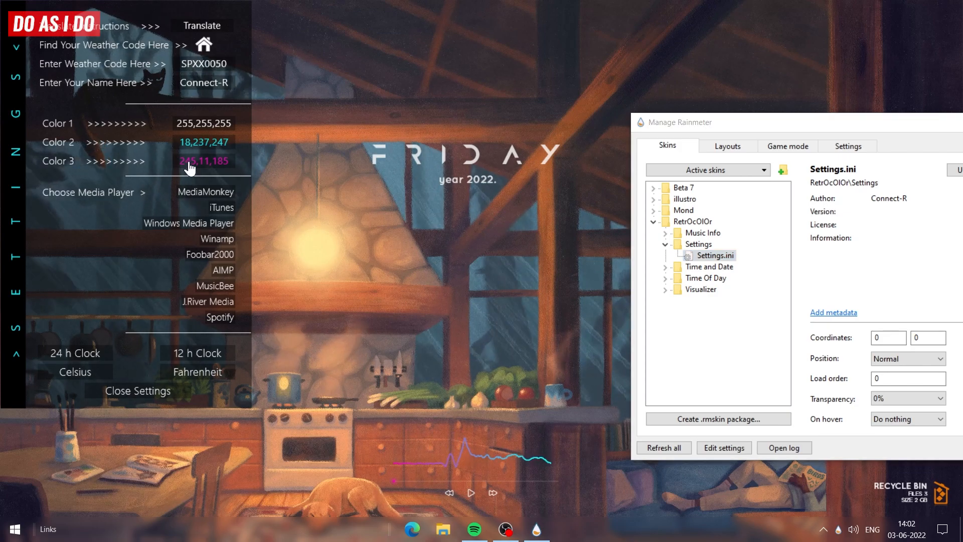
- Set Color 3 in the RetrOcOlOr settings widget to white, 255,255,255
click(189, 161)
click(399, 169)
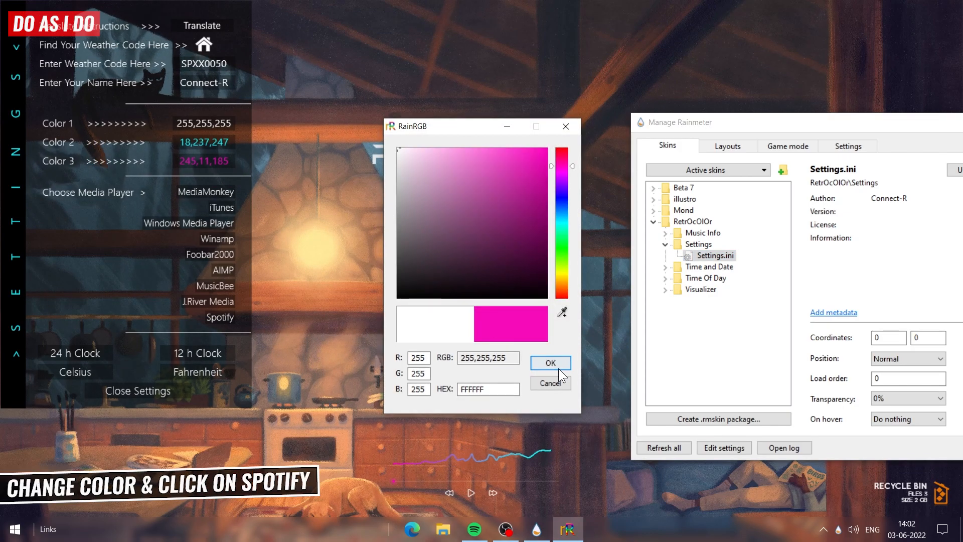
click(558, 366)
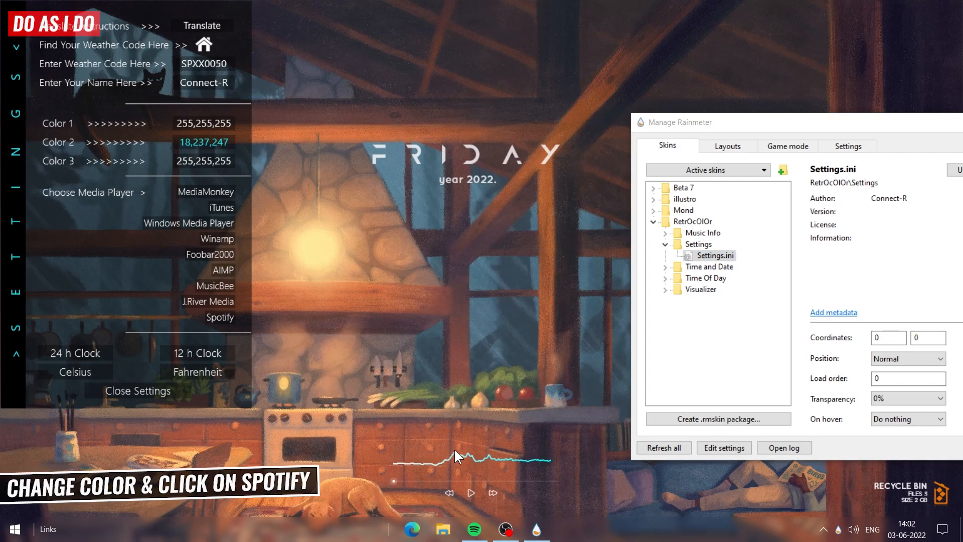
- Set Color 3 in the RetrOcOlOr settings widget to yellow, 255,247,92
click(217, 165)
drag(564, 236, 565, 274)
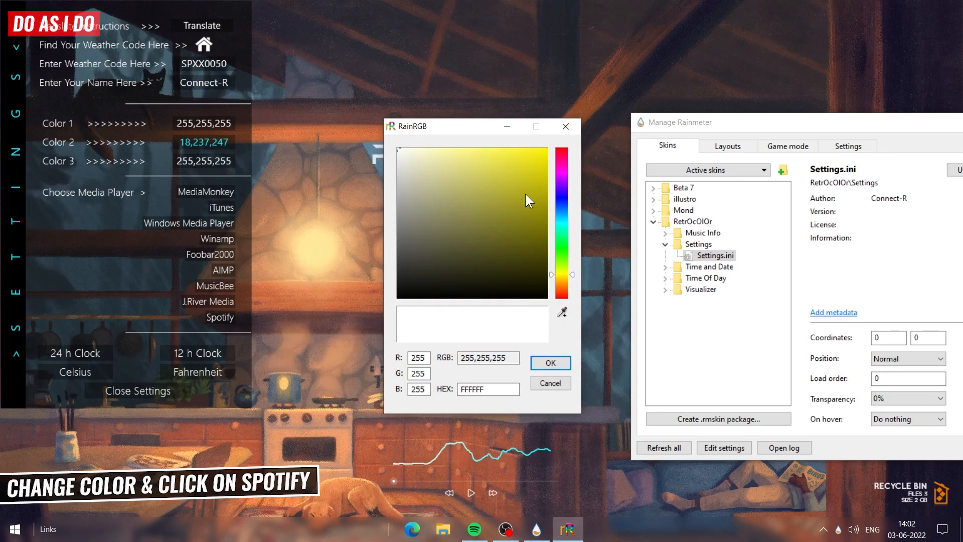
click(494, 147)
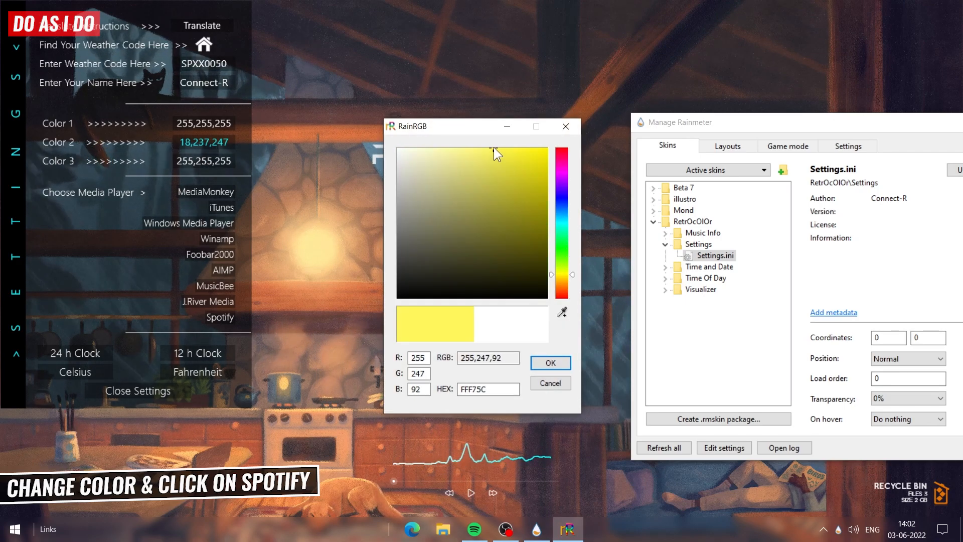
click(555, 363)
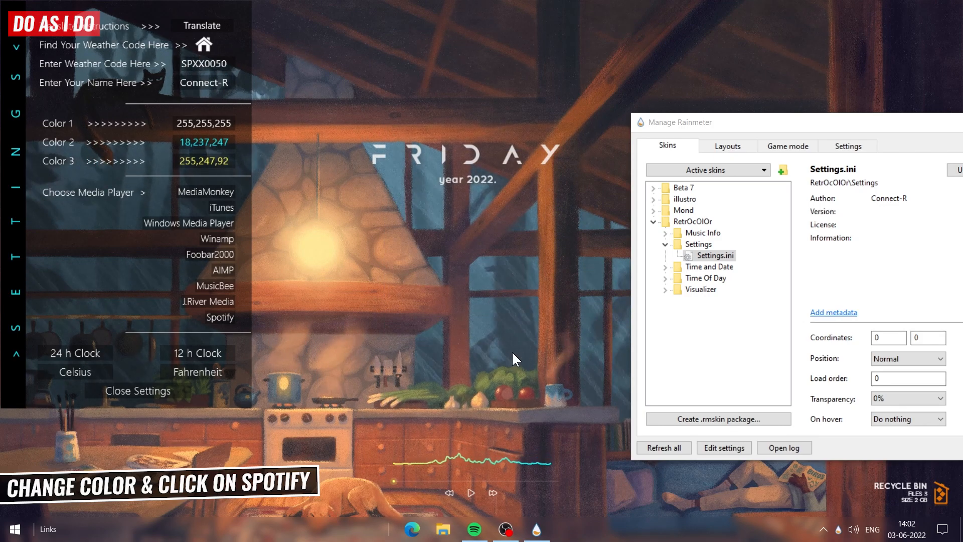
- Choose Spotify as the media player, test the link by skipping to the next track, and close the RetrOcOlOr settings widget
click(217, 320)
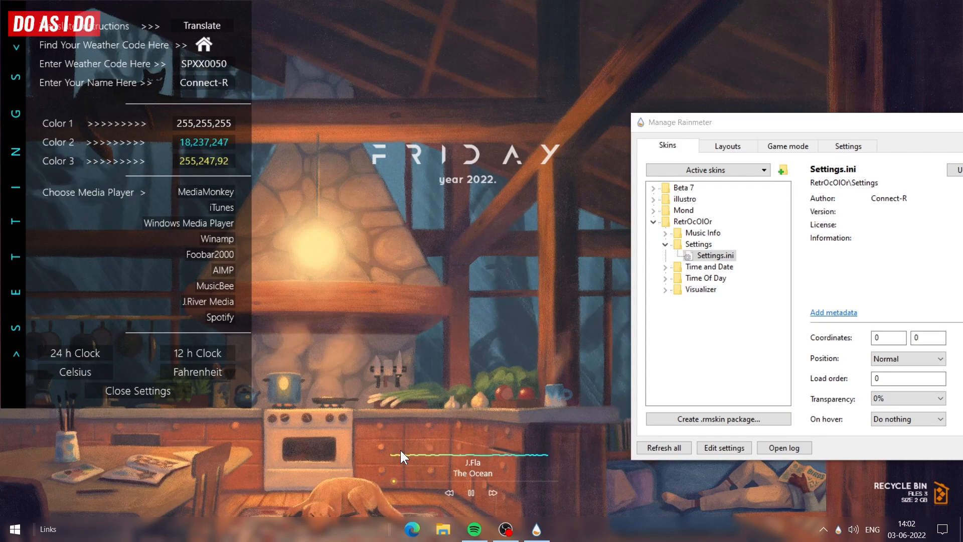
click(493, 494)
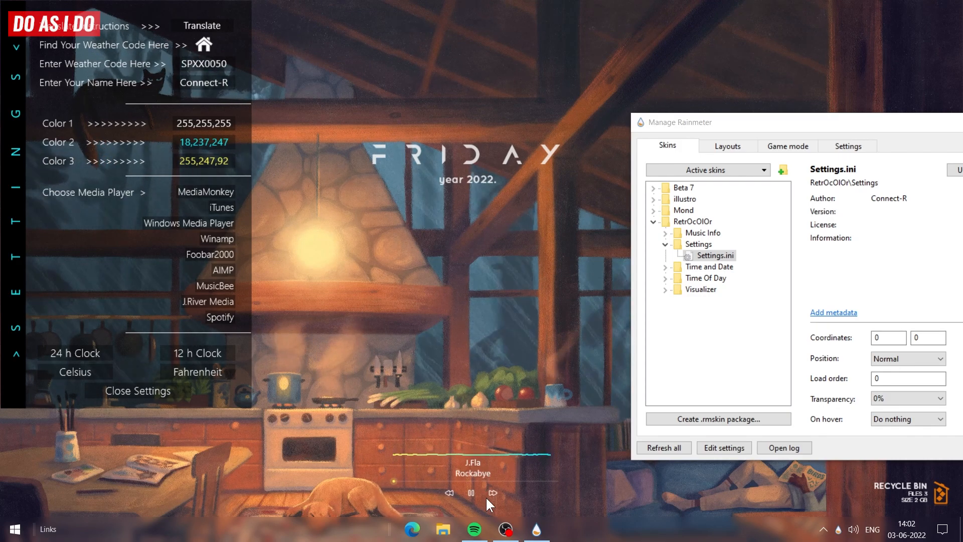
click(152, 399)
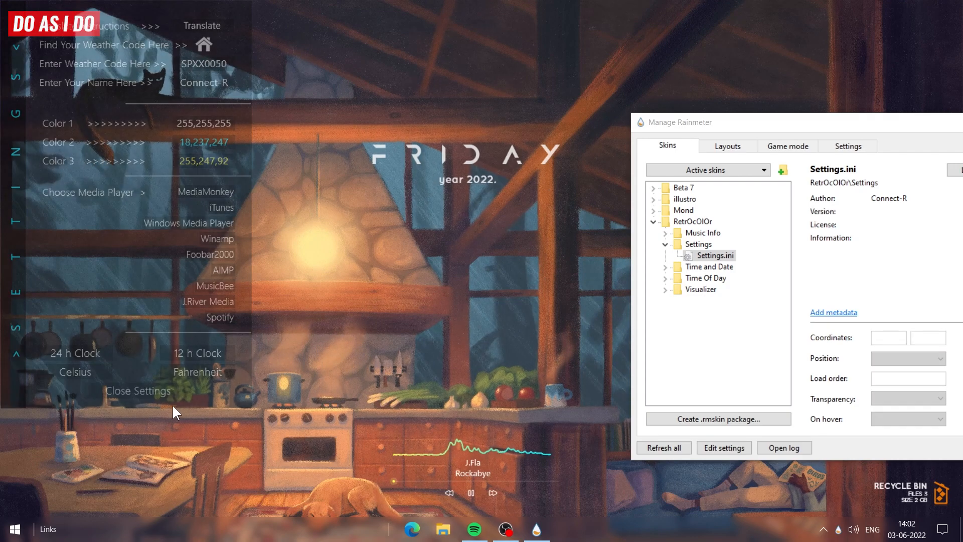
click(472, 526)
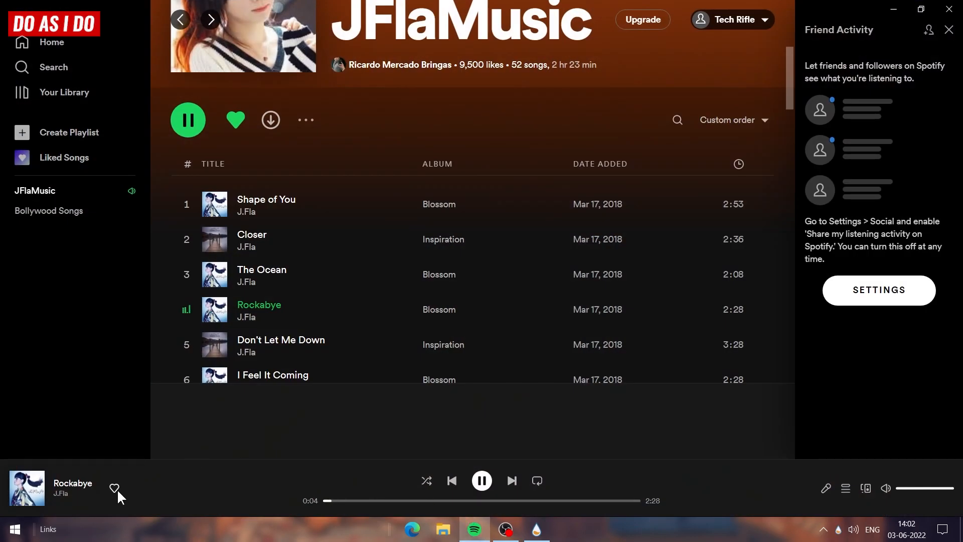
click(472, 529)
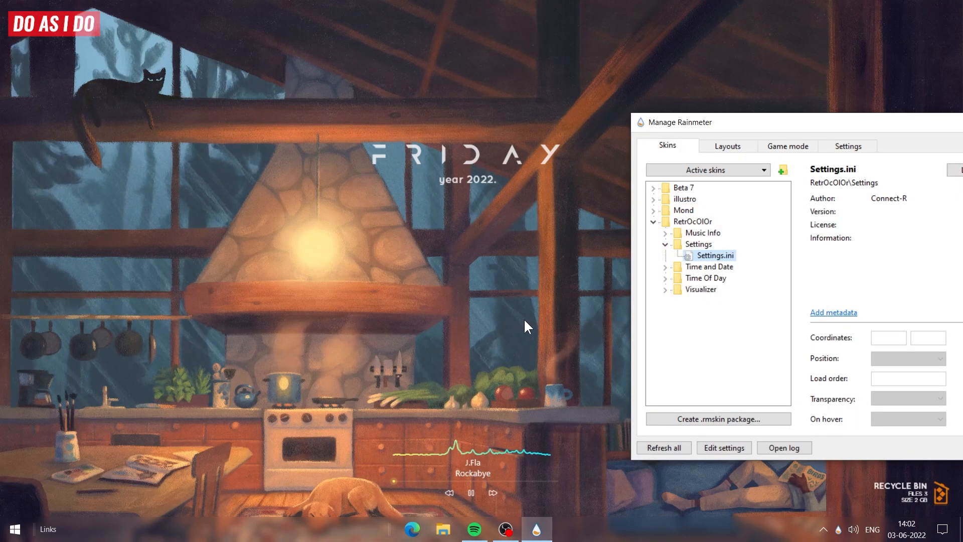
- Set the RetrOcOlOr Visualizer.ini skin's position to On desktop
click(665, 289)
click(689, 302)
click(874, 360)
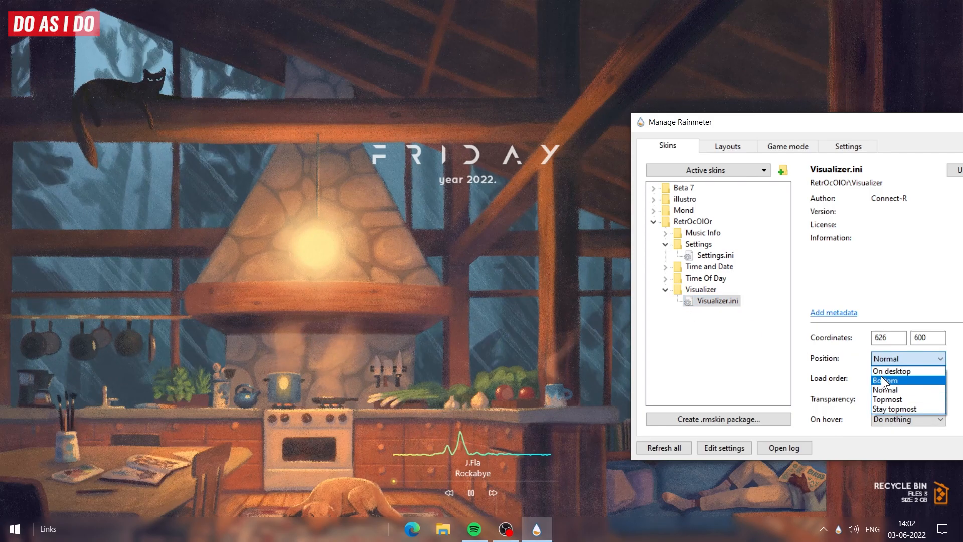
click(882, 372)
- Load Time.ini from the Beta 7 skin's Time folder
click(653, 221)
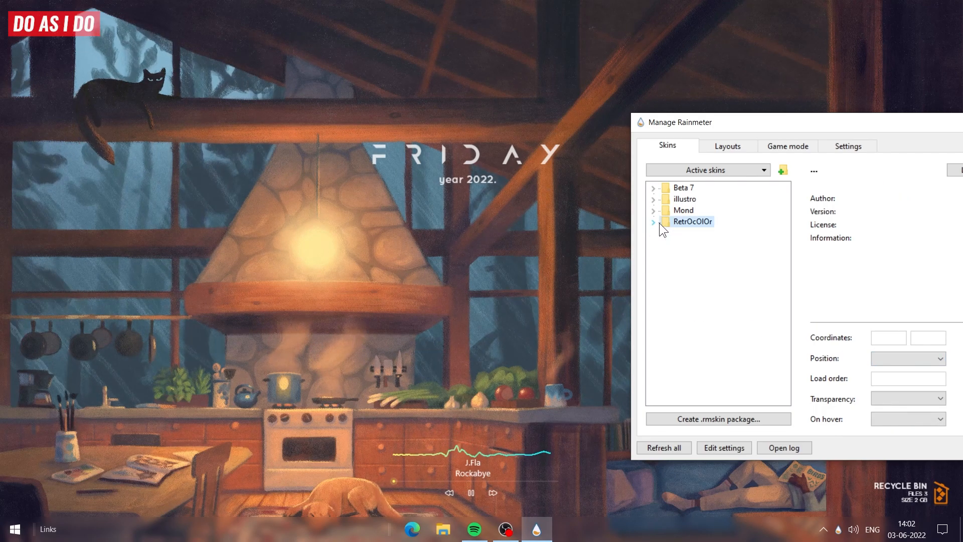
click(654, 188)
click(666, 199)
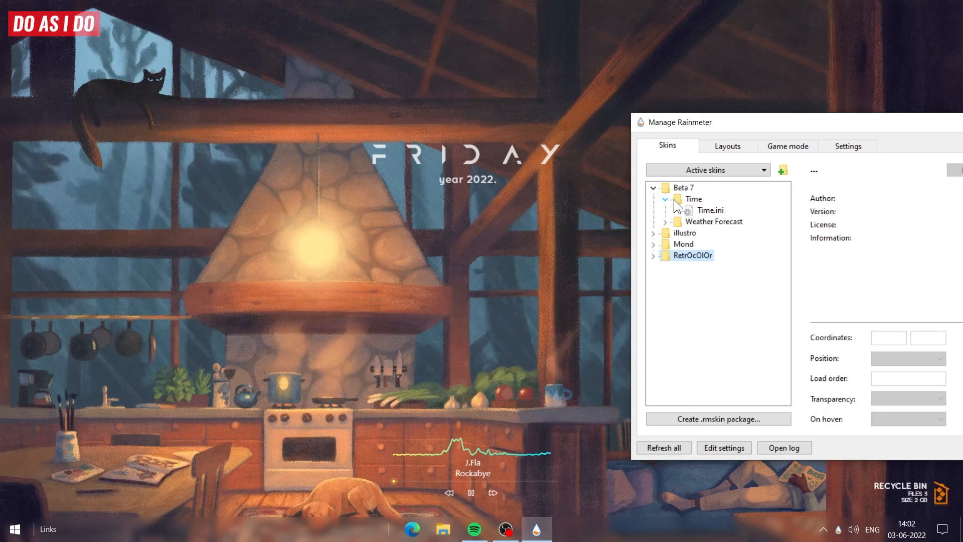
right_click(708, 212)
click(720, 220)
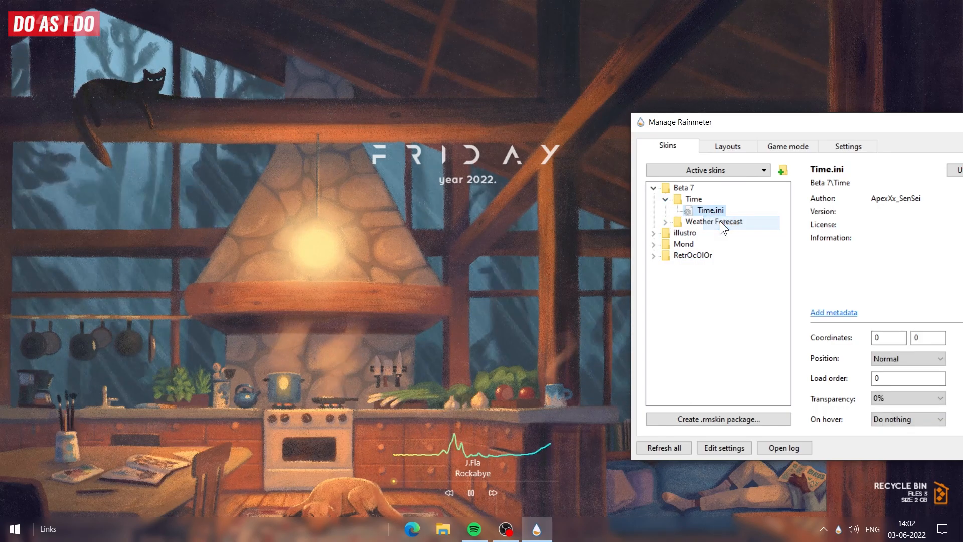
- Move the time widget onto the oven door in the wallpaper, at about 412, 685, and set its transparency to 50%
drag(58, 32, 311, 443)
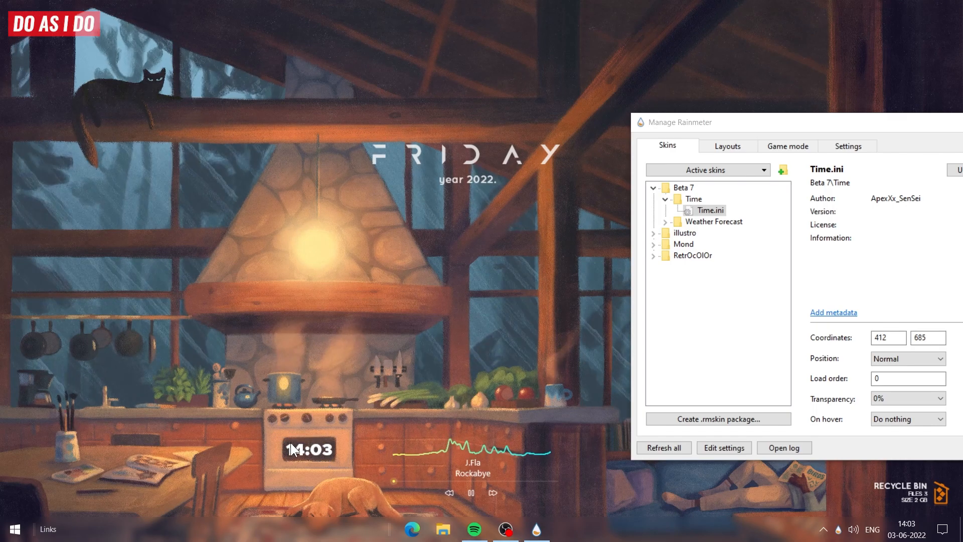
click(893, 399)
click(889, 456)
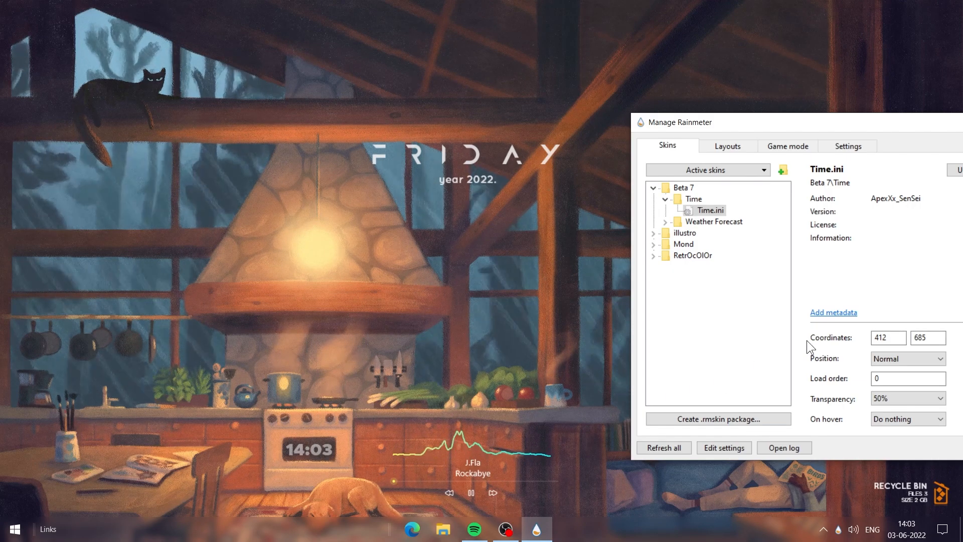
- Load Weather Info.ini from Beta 7's Weather Forecast folder
click(664, 222)
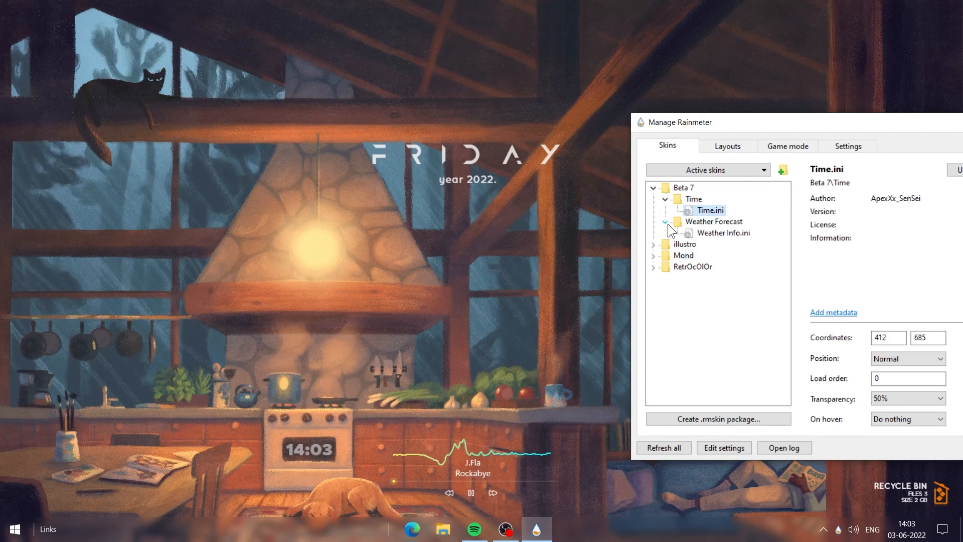
right_click(720, 234)
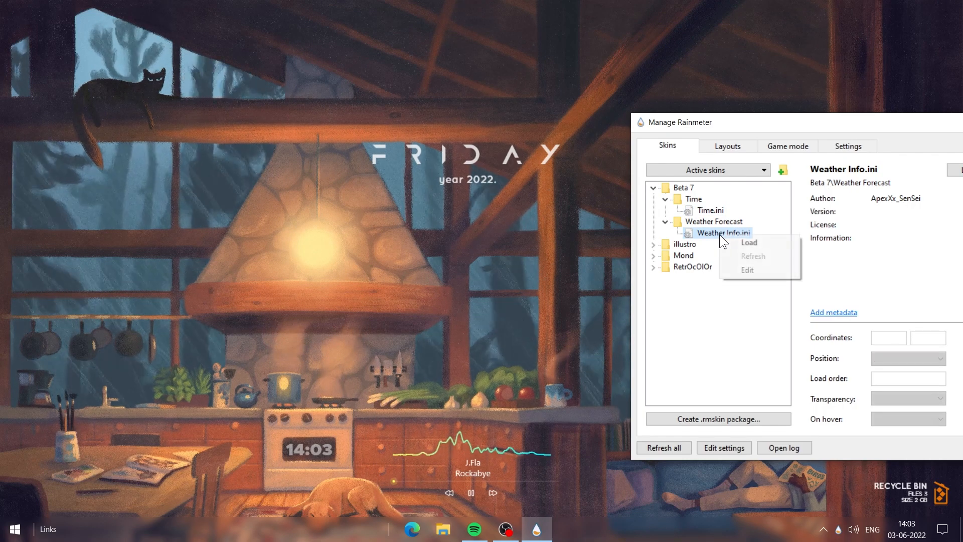
click(733, 247)
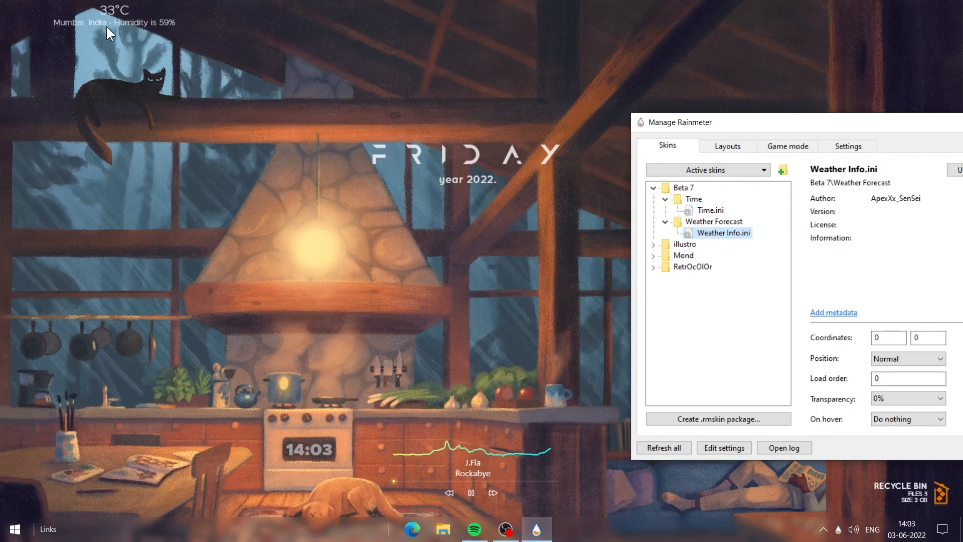
- Move the weather widget just above the weekday text, at about 567, 182, and set its position to On desktop
drag(100, 24, 448, 135)
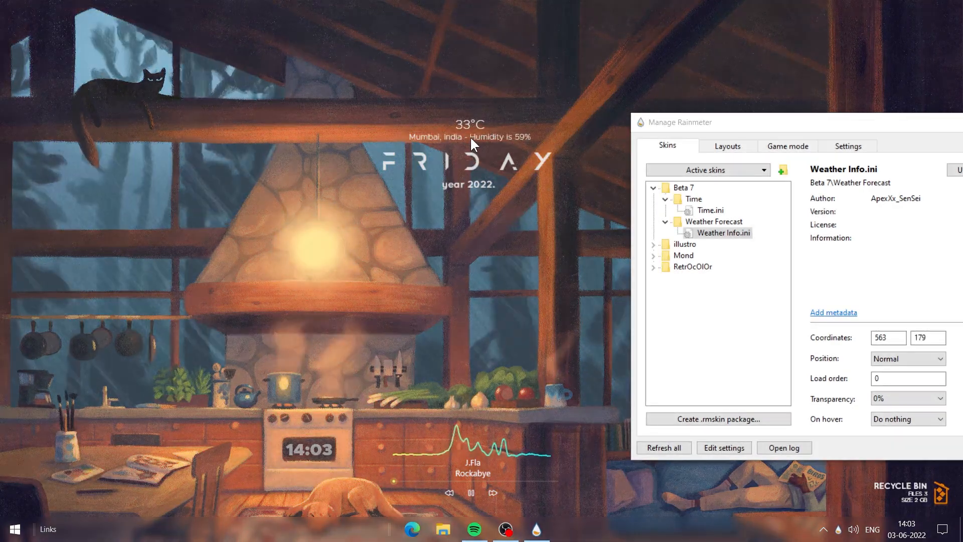
click(922, 360)
click(885, 370)
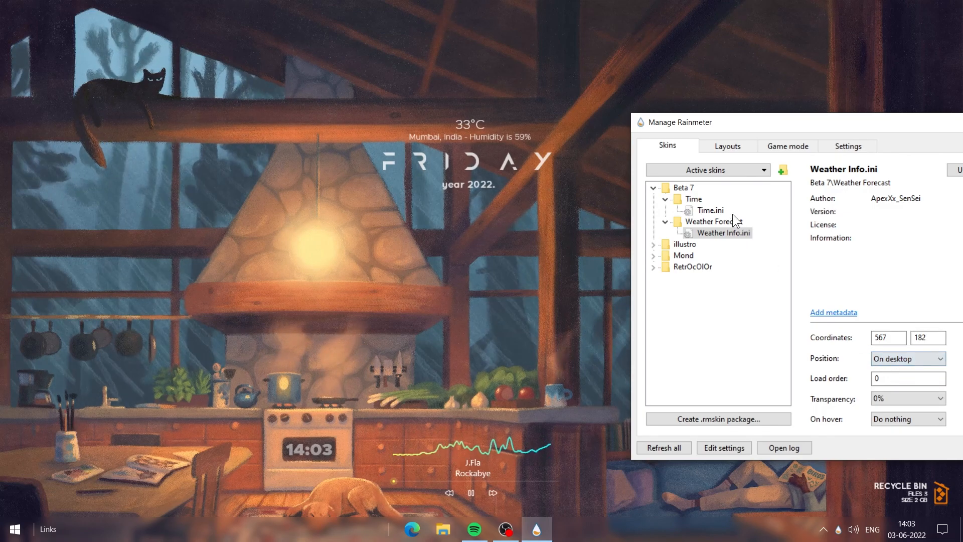
- Set the Beta 7 Time.ini skin's position to On desktop and close the Manage Rainmeter window
click(716, 209)
click(898, 359)
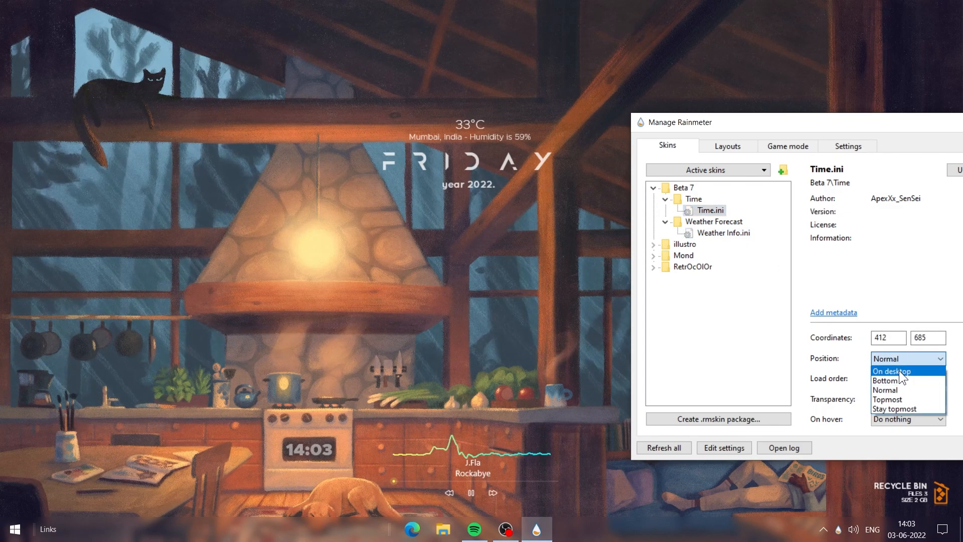
click(899, 369)
drag(804, 129, 452, 58)
click(742, 58)
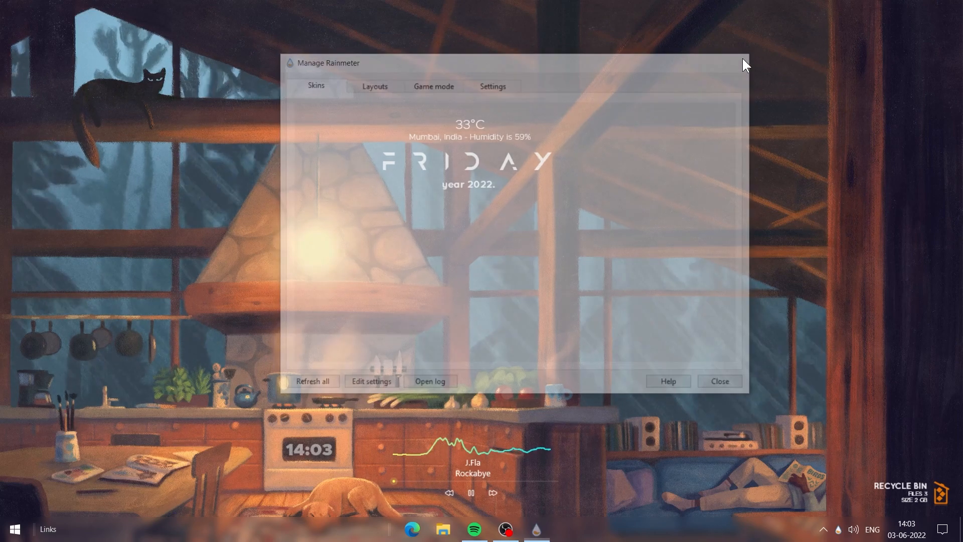